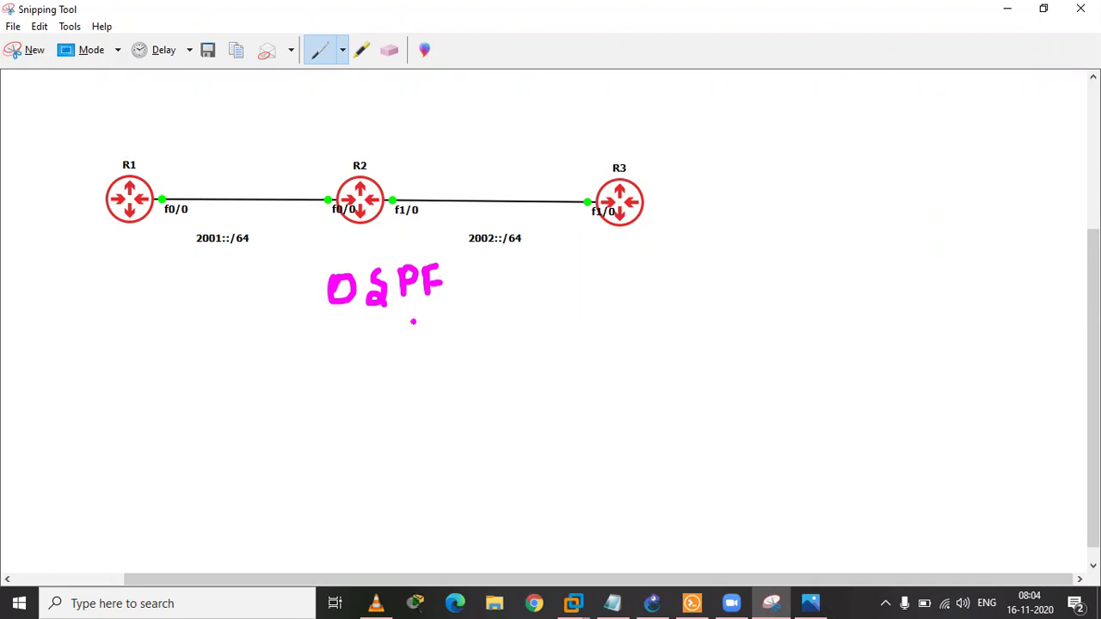
# Complete the handwritten heading to read OSPFV3, underline it and tick it
pyautogui.moveTo(451, 263)
pyautogui.mouseDown()
pyautogui.moveTo(462, 290)
pyautogui.moveTo(472, 258)
pyautogui.moveTo(499, 256)
pyautogui.moveTo(486, 276)
pyautogui.moveTo(496, 298)
pyautogui.moveTo(483, 296)
pyautogui.mouseUp()
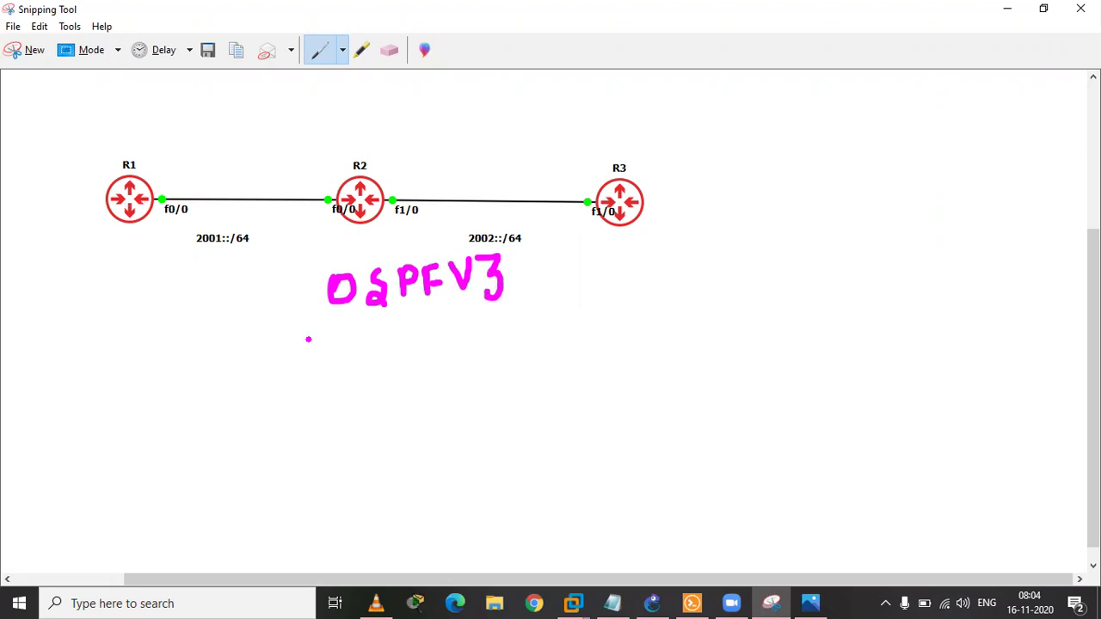
pyautogui.moveTo(349, 338); pyautogui.dragTo(535, 321)
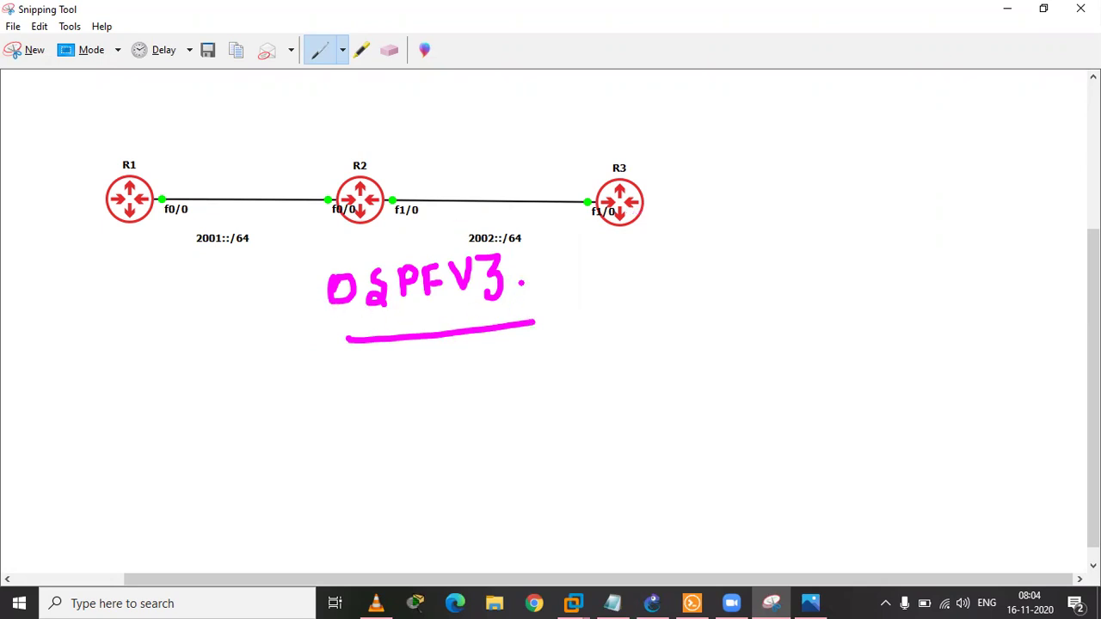
pyautogui.moveTo(521, 277)
pyautogui.mouseDown()
pyautogui.moveTo(539, 289)
pyautogui.moveTo(552, 273)
pyautogui.mouseUp()
# Number the router interfaces 1 and 2 at each link and underline the 2001::/64 network label
pyautogui.moveTo(583, 185); pyautogui.dragTo(590, 202)
pyautogui.moveTo(406, 182); pyautogui.dragTo(404, 208)
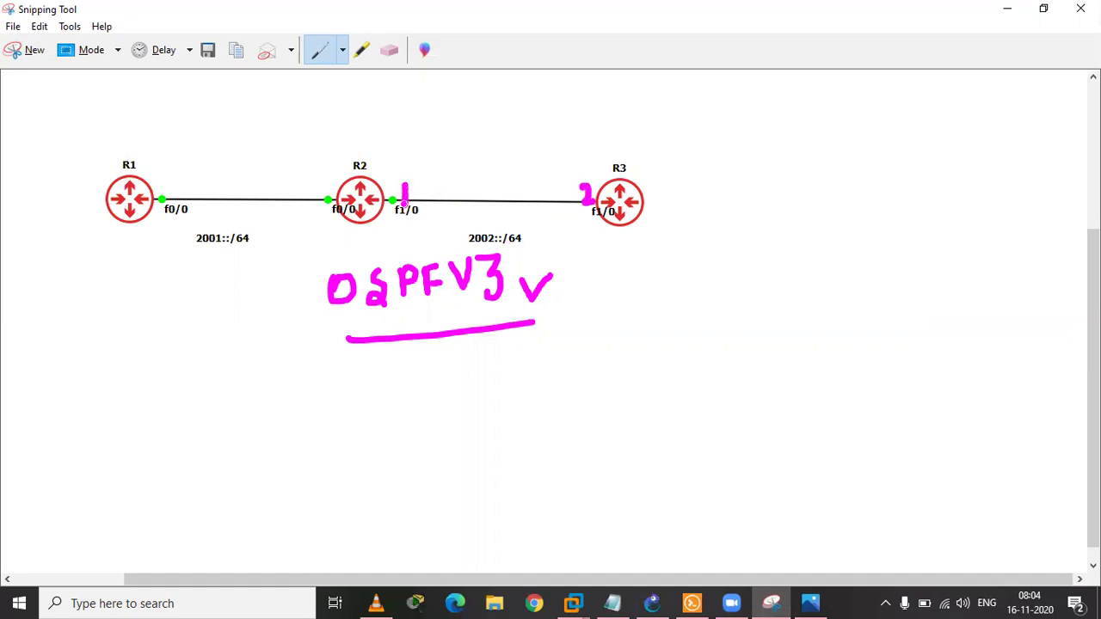
pyautogui.moveTo(306, 180); pyautogui.dragTo(348, 198)
pyautogui.moveTo(156, 175); pyautogui.dragTo(155, 190)
pyautogui.moveTo(191, 248); pyautogui.dragTo(257, 252)
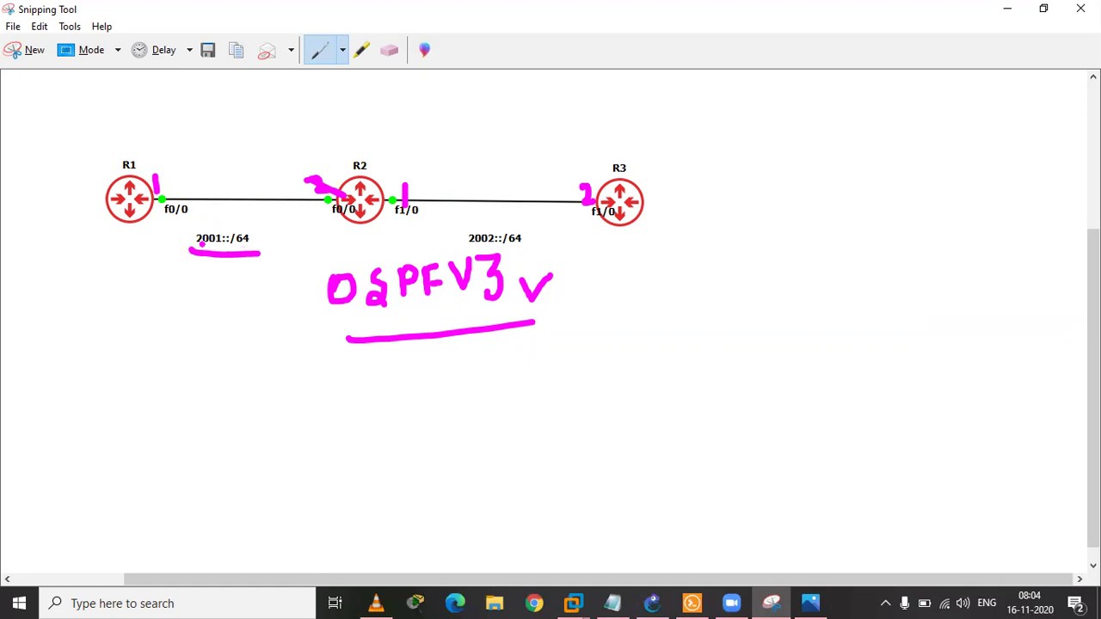
# Tick R1's and R2's numbered interfaces, then write ACL beside OSPFV3 and underline it
pyautogui.moveTo(153, 152); pyautogui.dragTo(164, 146)
pyautogui.moveTo(302, 155)
pyautogui.mouseDown()
pyautogui.moveTo(313, 169)
pyautogui.moveTo(327, 148)
pyautogui.mouseUp()
pyautogui.moveTo(577, 327)
pyautogui.mouseDown()
pyautogui.moveTo(585, 349)
pyautogui.moveTo(584, 317)
pyautogui.moveTo(619, 346)
pyautogui.moveTo(611, 332)
pyautogui.moveTo(650, 339)
pyautogui.mouseUp()
pyautogui.moveTo(647, 301)
pyautogui.mouseDown()
pyautogui.moveTo(655, 335)
pyautogui.moveTo(686, 328)
pyautogui.mouseUp()
pyautogui.moveTo(594, 370); pyautogui.dragTo(704, 355)
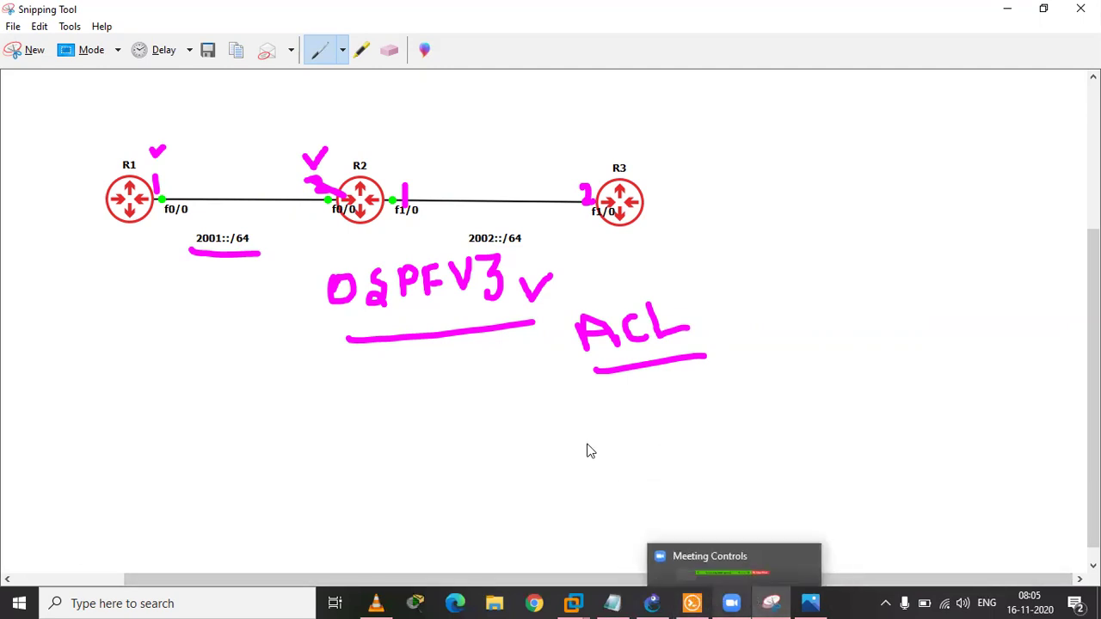
# Write NAME under ACL, tick R3 and R1, and underline both networks from 2001::/64 to R3
pyautogui.moveTo(555, 401)
pyautogui.mouseDown()
pyautogui.moveTo(556, 423)
pyautogui.moveTo(555, 399)
pyautogui.moveTo(590, 430)
pyautogui.moveTo(596, 387)
pyautogui.moveTo(606, 422)
pyautogui.moveTo(627, 423)
pyautogui.moveTo(611, 413)
pyautogui.moveTo(633, 389)
pyautogui.moveTo(642, 404)
pyautogui.moveTo(663, 371)
pyautogui.moveTo(675, 396)
pyautogui.moveTo(685, 385)
pyautogui.moveTo(685, 404)
pyautogui.moveTo(708, 396)
pyautogui.mouseUp()
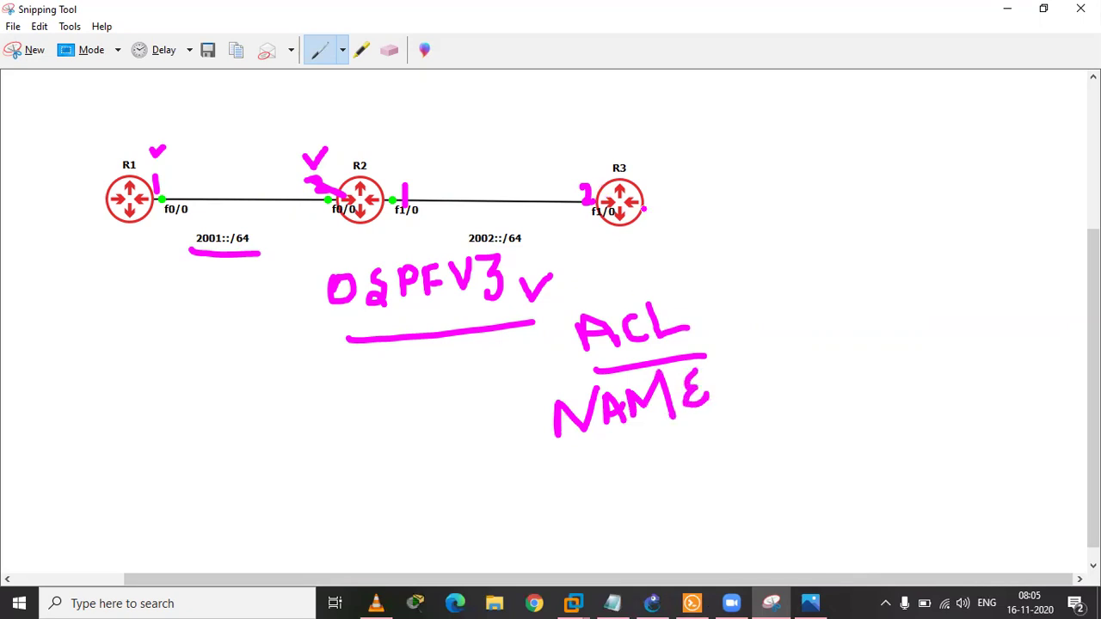
pyautogui.moveTo(653, 190)
pyautogui.mouseDown()
pyautogui.moveTo(663, 215)
pyautogui.moveTo(687, 183)
pyautogui.mouseUp()
pyautogui.moveTo(73, 190)
pyautogui.mouseDown()
pyautogui.moveTo(80, 219)
pyautogui.moveTo(100, 187)
pyautogui.mouseUp()
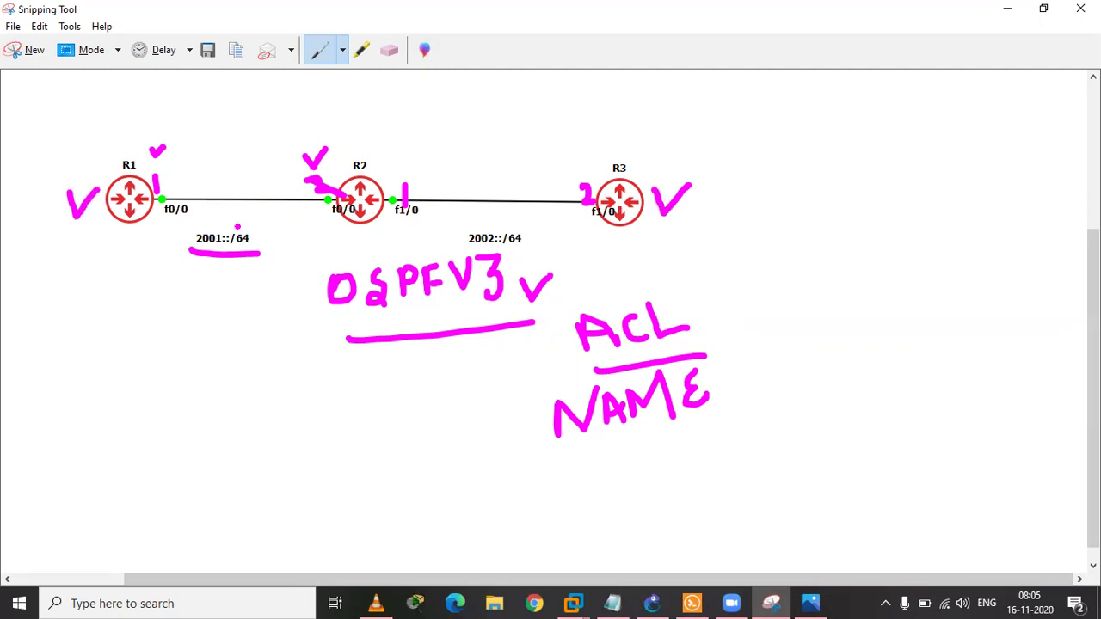
pyautogui.moveTo(573, 227); pyautogui.dragTo(190, 251)
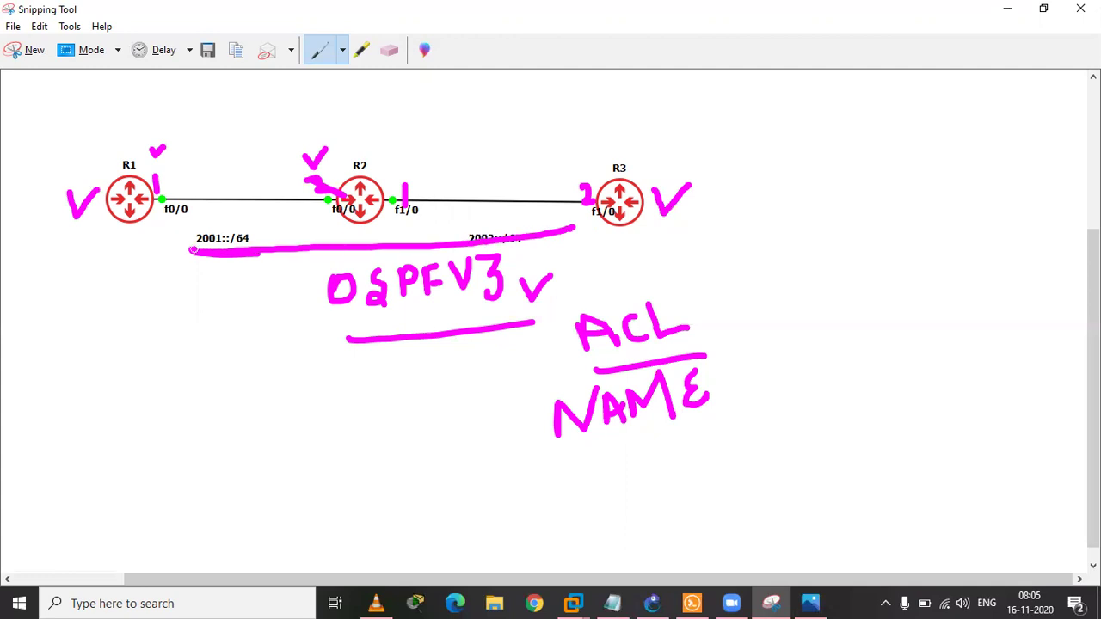
# Write a small number above R1 and draw a pink box around R1
pyautogui.moveTo(173, 122)
pyautogui.mouseDown()
pyautogui.moveTo(177, 142)
pyautogui.moveTo(202, 140)
pyautogui.moveTo(203, 115)
pyautogui.moveTo(219, 151)
pyautogui.moveTo(201, 154)
pyautogui.mouseUp()
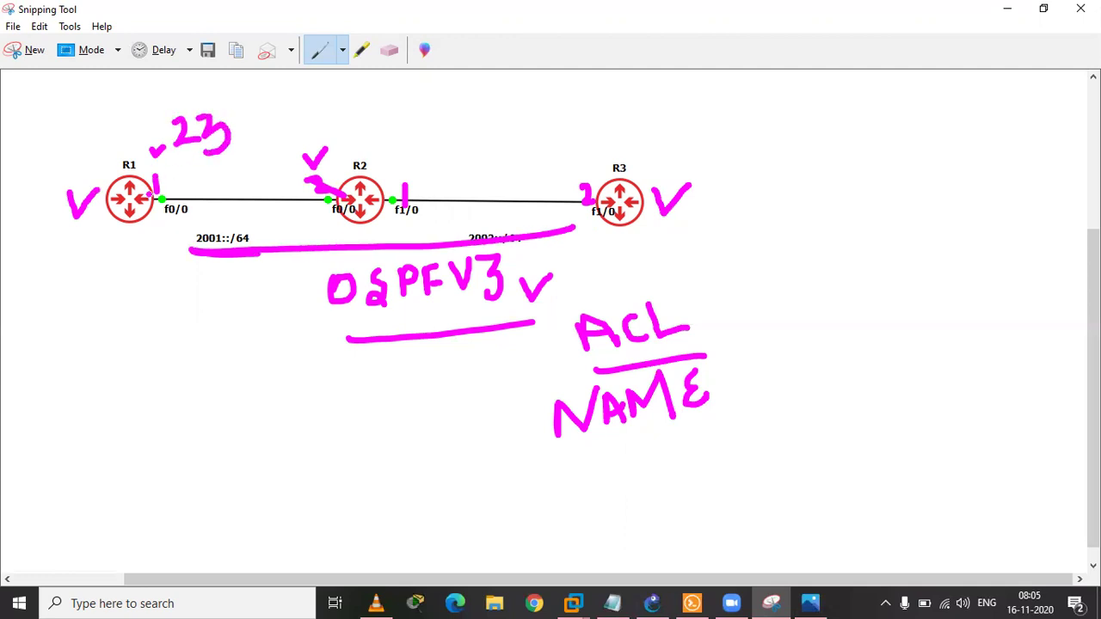
pyautogui.moveTo(102, 161)
pyautogui.mouseDown()
pyautogui.moveTo(95, 238)
pyautogui.moveTo(163, 238)
pyautogui.moveTo(168, 168)
pyautogui.moveTo(77, 161)
pyautogui.mouseUp()
pyautogui.moveTo(566, 149)
pyautogui.mouseDown()
pyautogui.moveTo(578, 166)
pyautogui.moveTo(601, 131)
pyautogui.mouseUp()
pyautogui.moveTo(284, 166)
pyautogui.mouseDown()
pyautogui.moveTo(176, 226)
pyautogui.moveTo(102, 195)
pyautogui.mouseUp()
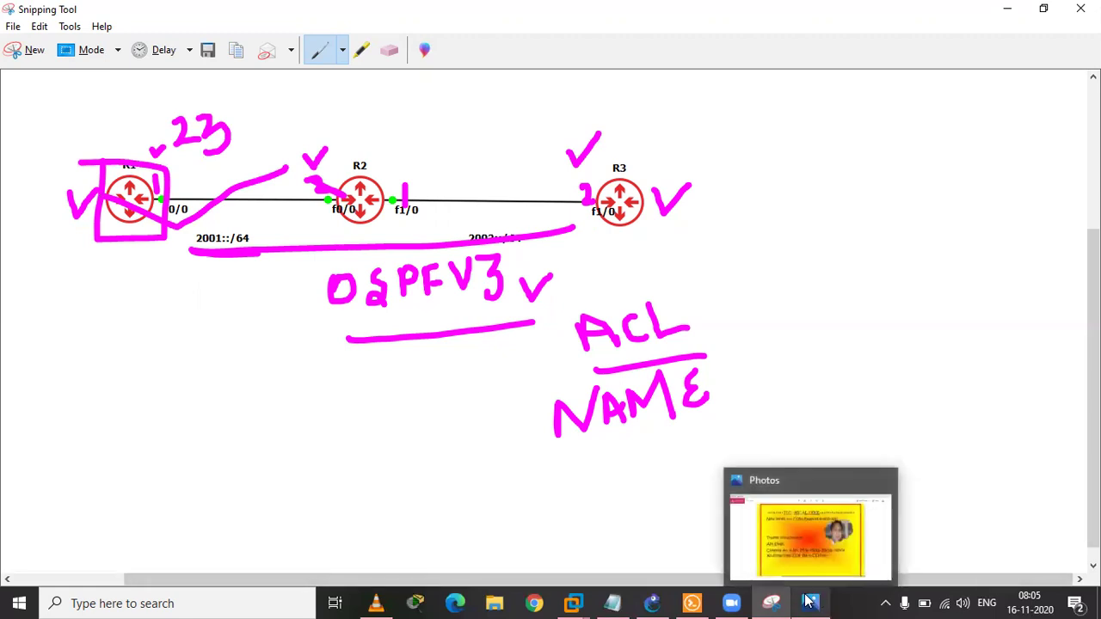
# Check the R1–R2–R3 topology in GNS3, then bring the Solar-PuTTY router consoles back to the front
pyautogui.moveTo(772, 602)
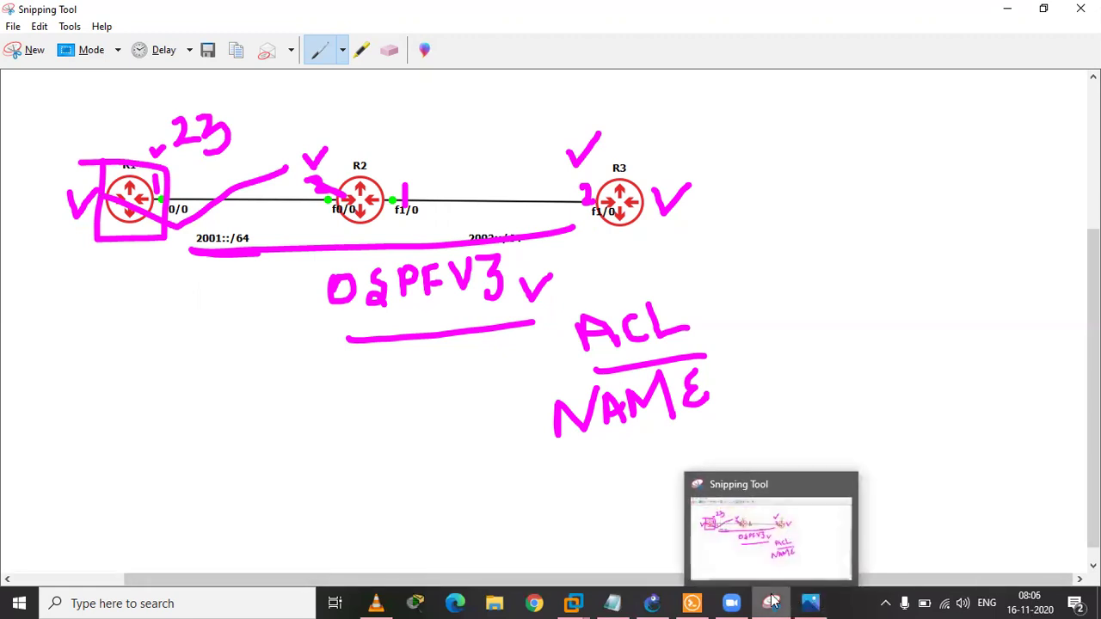
pyautogui.click(692, 601)
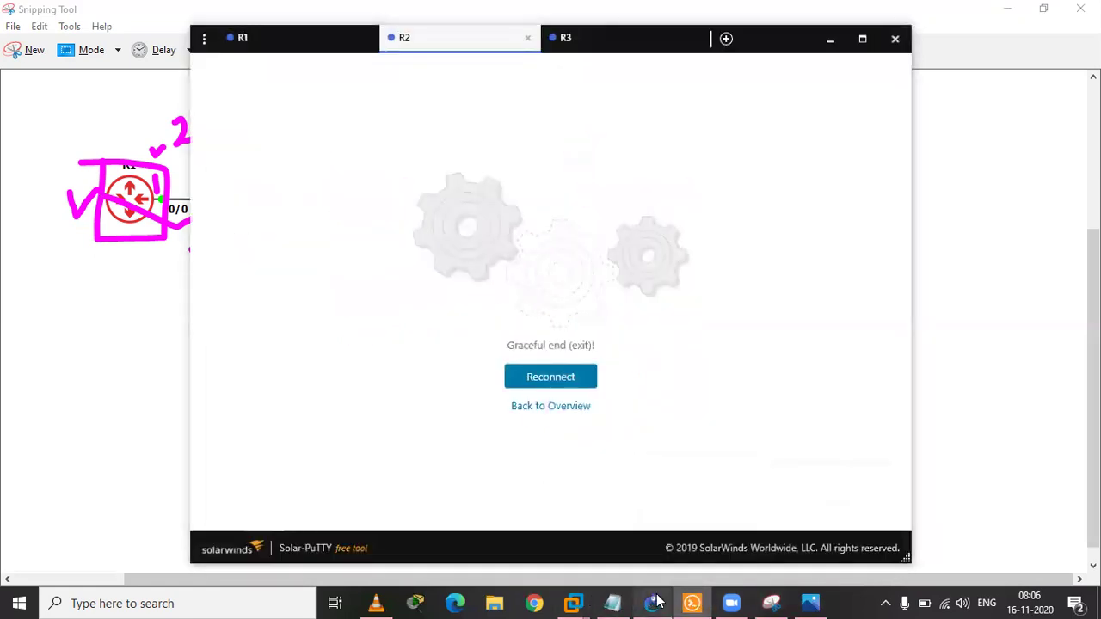
pyautogui.click(654, 602)
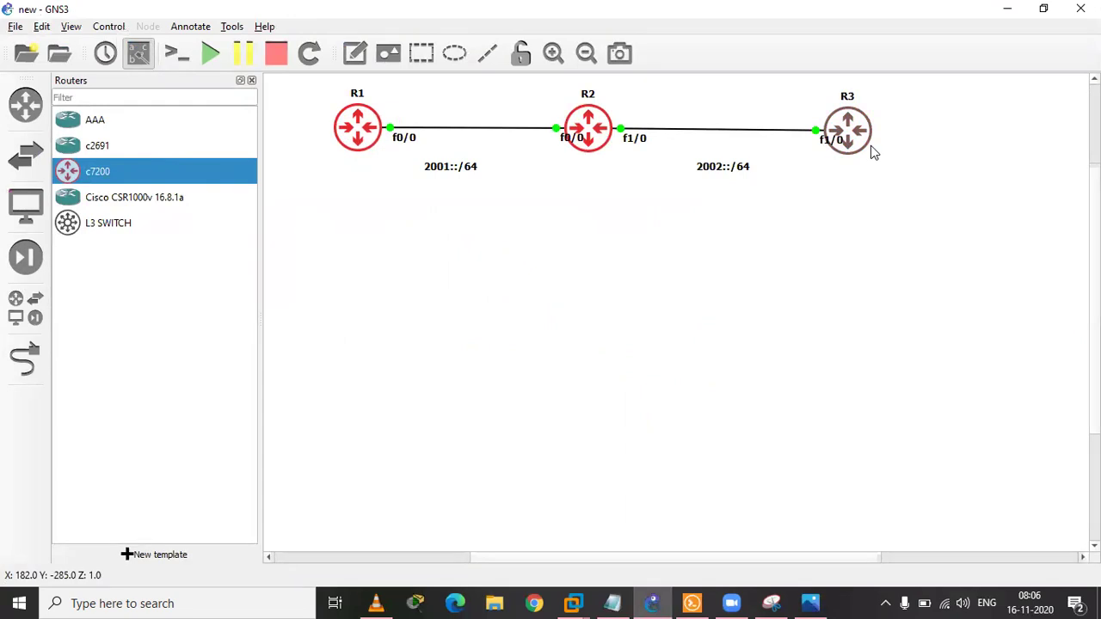
pyautogui.moveTo(357, 140)
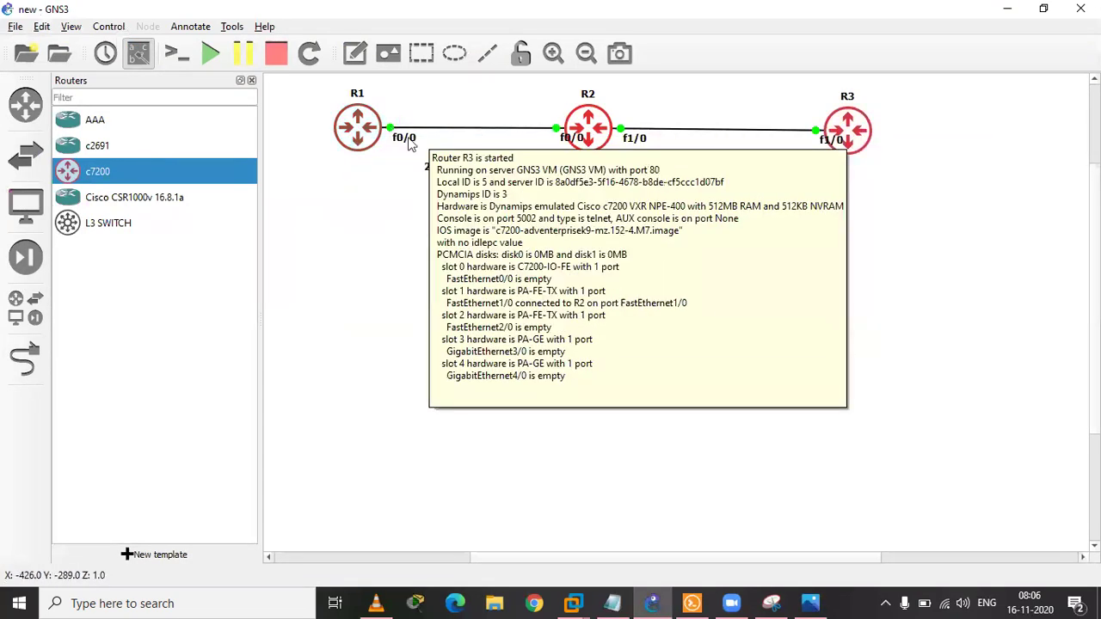
pyautogui.click(706, 601)
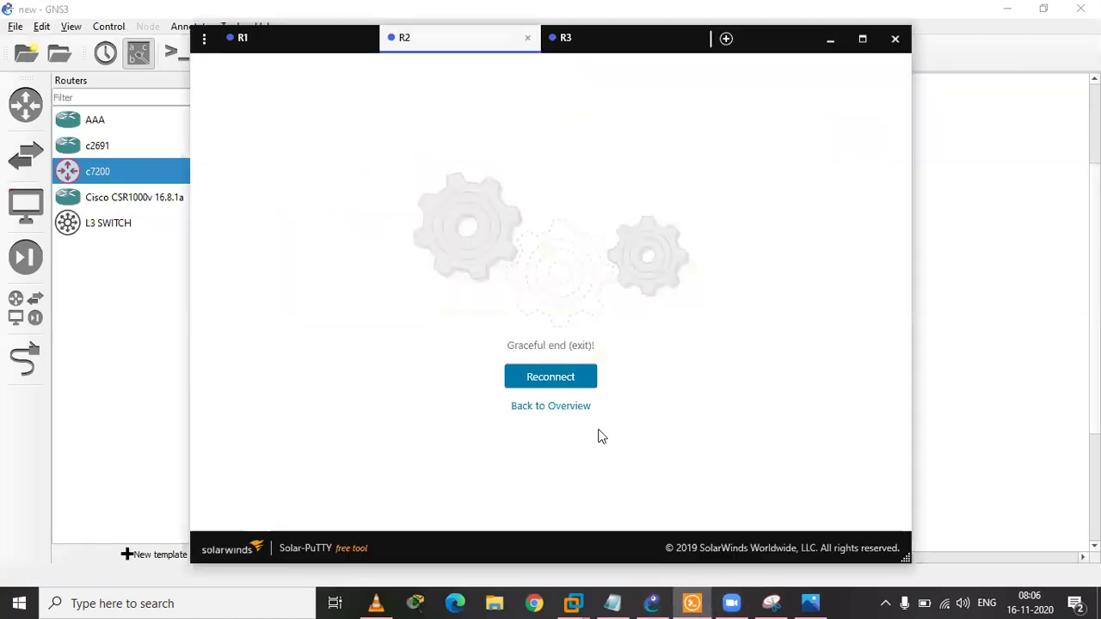
# Reconnect the ended R1, R2 and R3 sessions, returning to R1's console log showing FULL adjacency
pyautogui.click(318, 48)
pyautogui.click(522, 384)
pyautogui.click(496, 40)
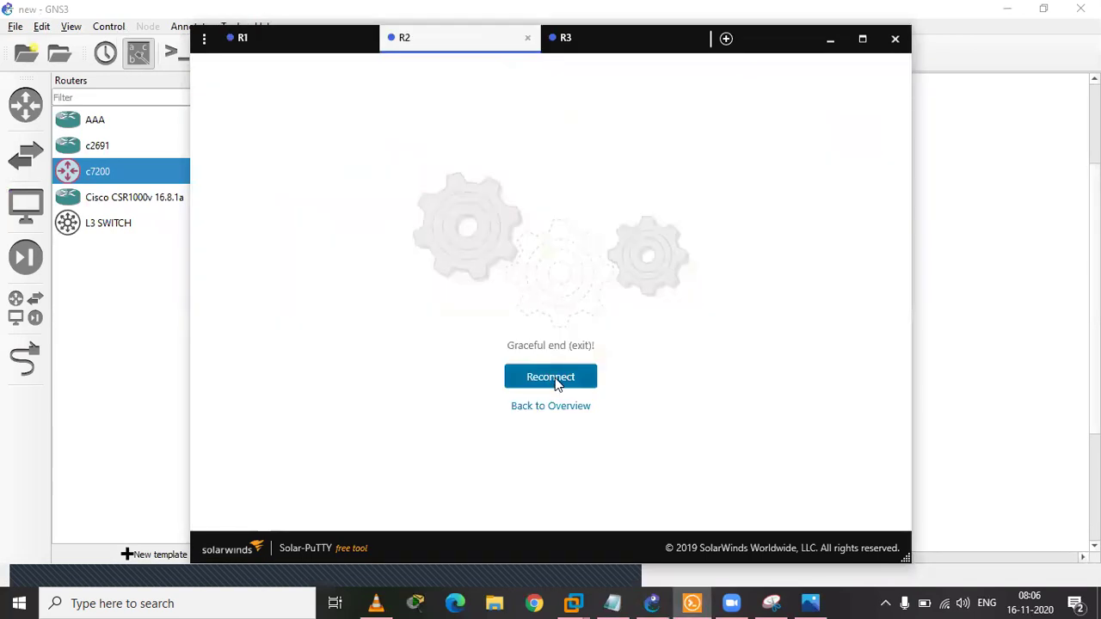
pyautogui.click(555, 378)
pyautogui.click(617, 48)
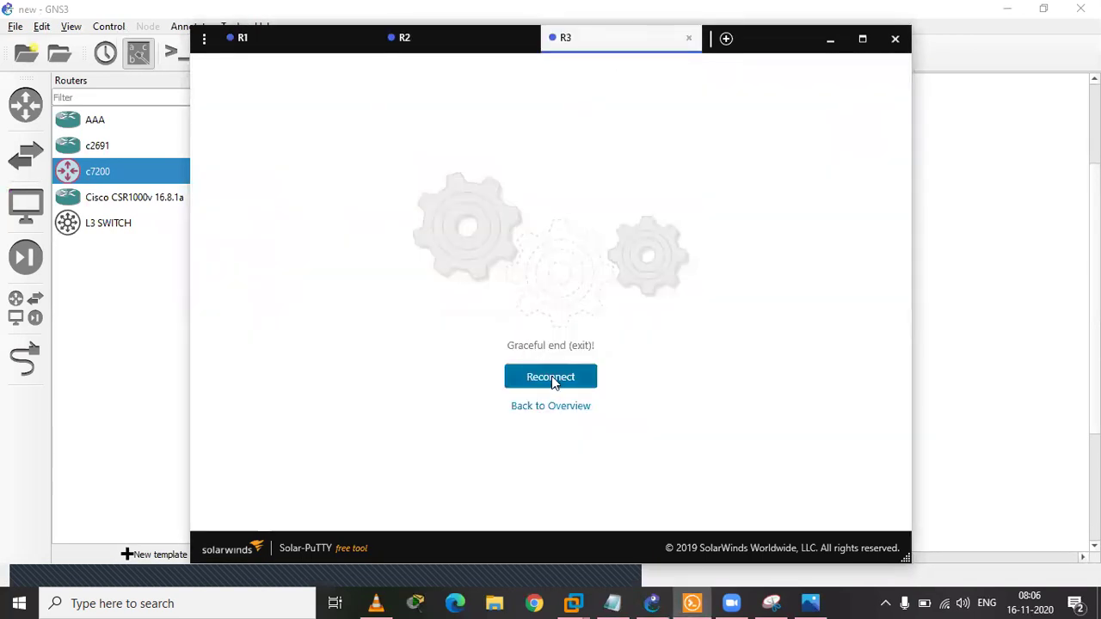
pyautogui.click(551, 376)
pyautogui.click(316, 43)
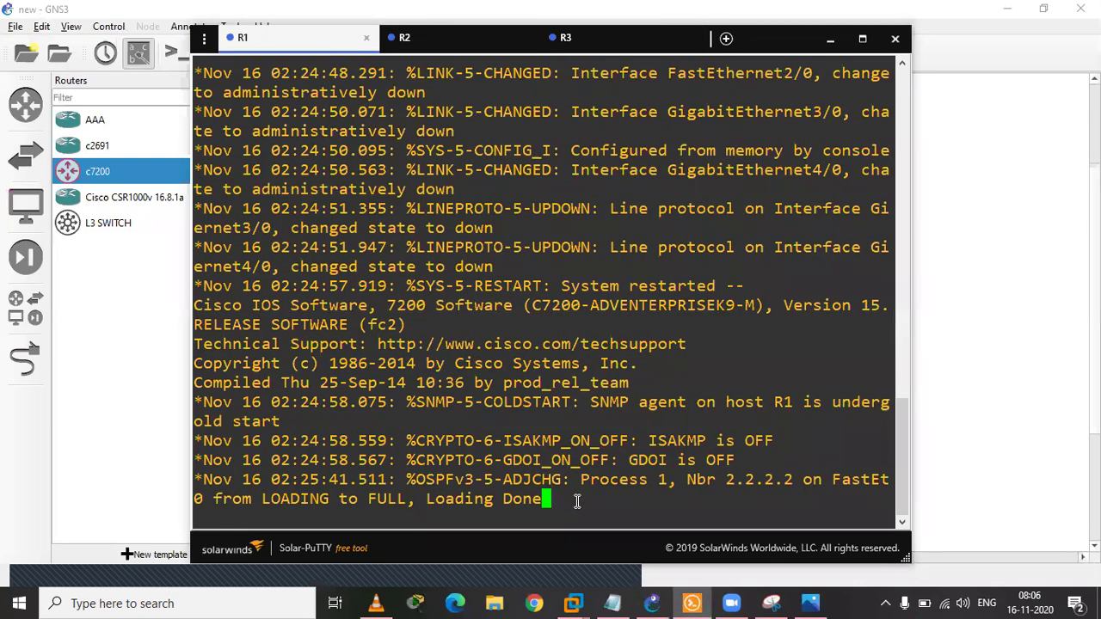
# Run 'show ipv6 protocols' on R1 and highlight the ospf 1 entry in the output
pyautogui.press('Return')
pyautogui.press('Return')
pyautogui.press('Return')
pyautogui.press('Return')
pyautogui.press('Return')
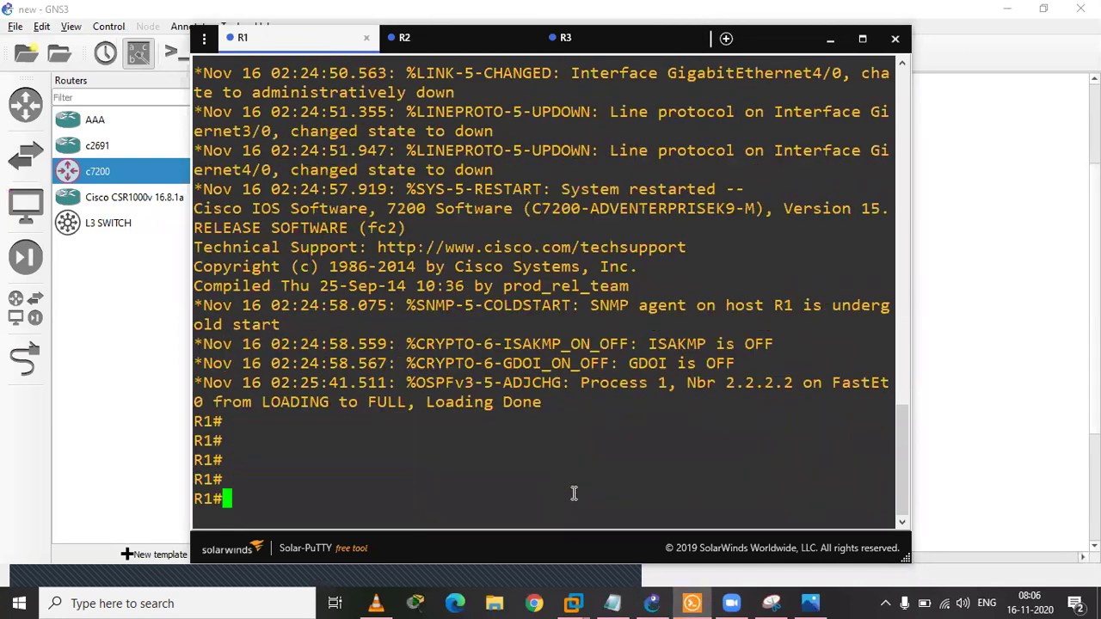
pyautogui.write('SH IPV6 ')
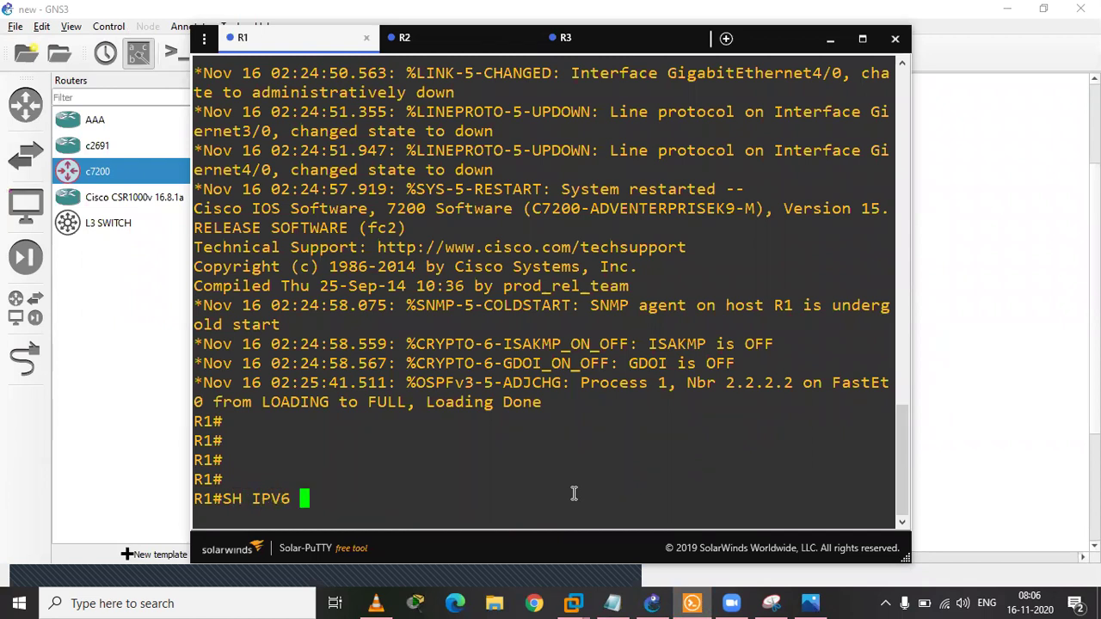
pyautogui.write('PRO')
pyautogui.press('Tab')
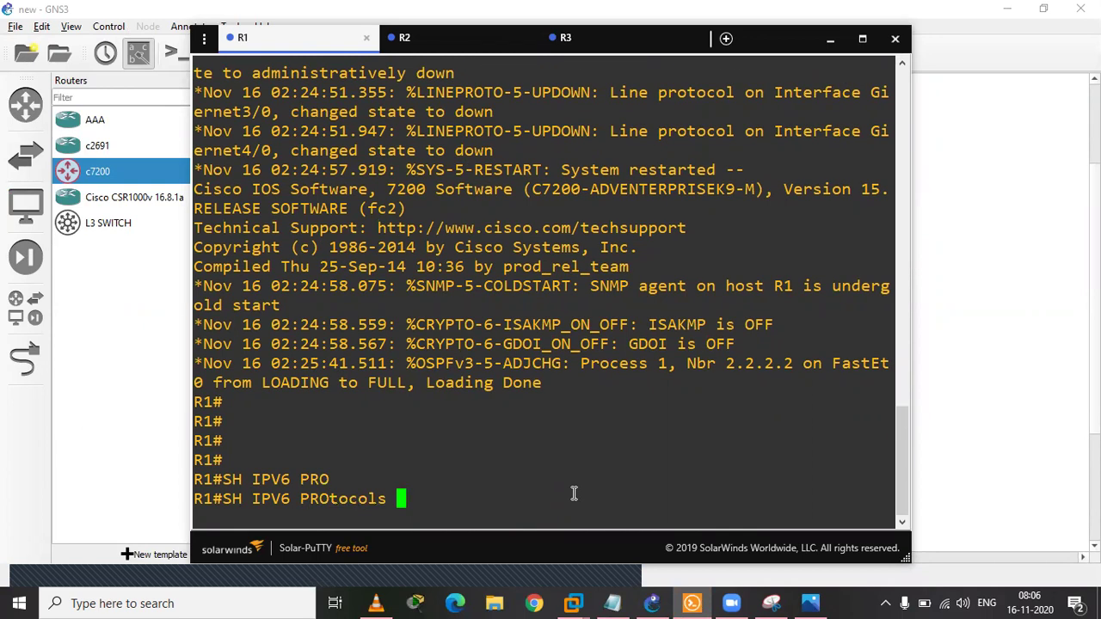
pyautogui.press('Return')
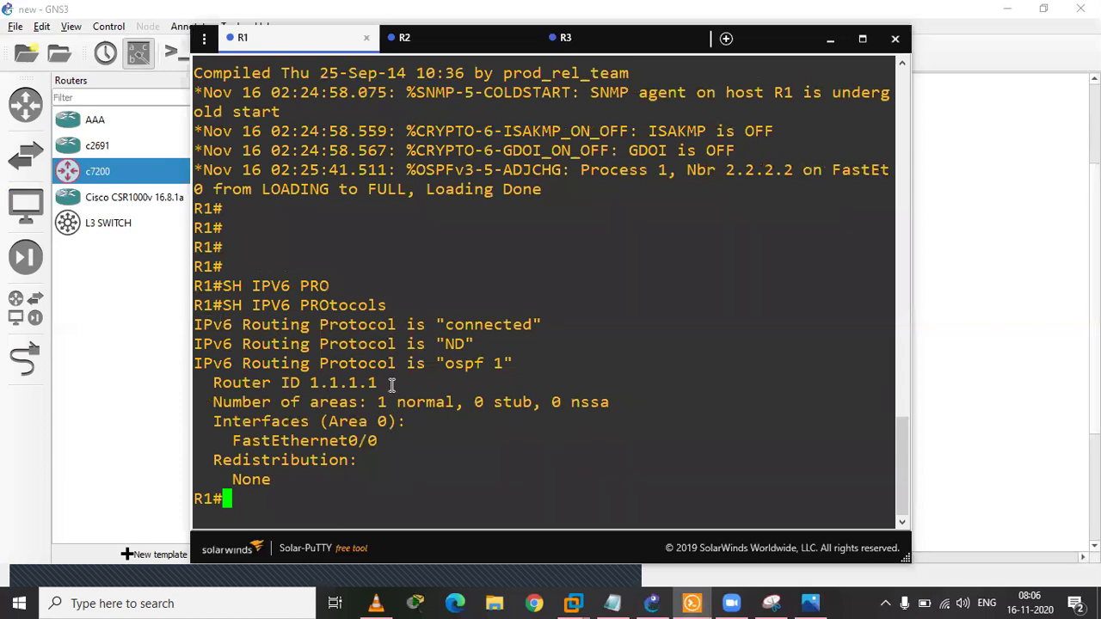
pyautogui.moveTo(418, 363); pyautogui.dragTo(502, 364)
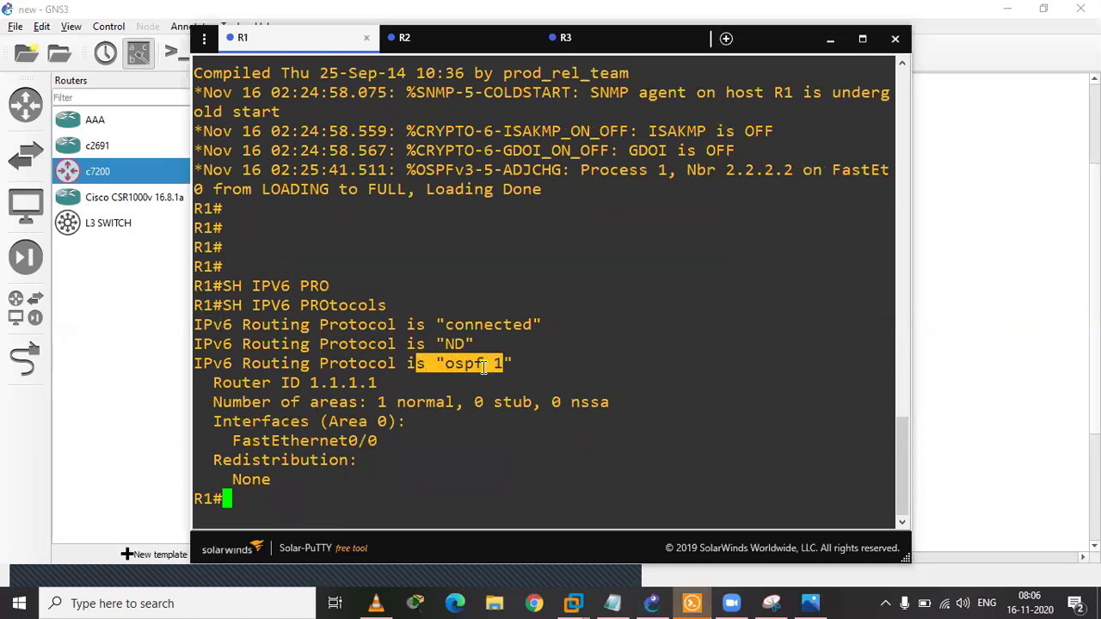
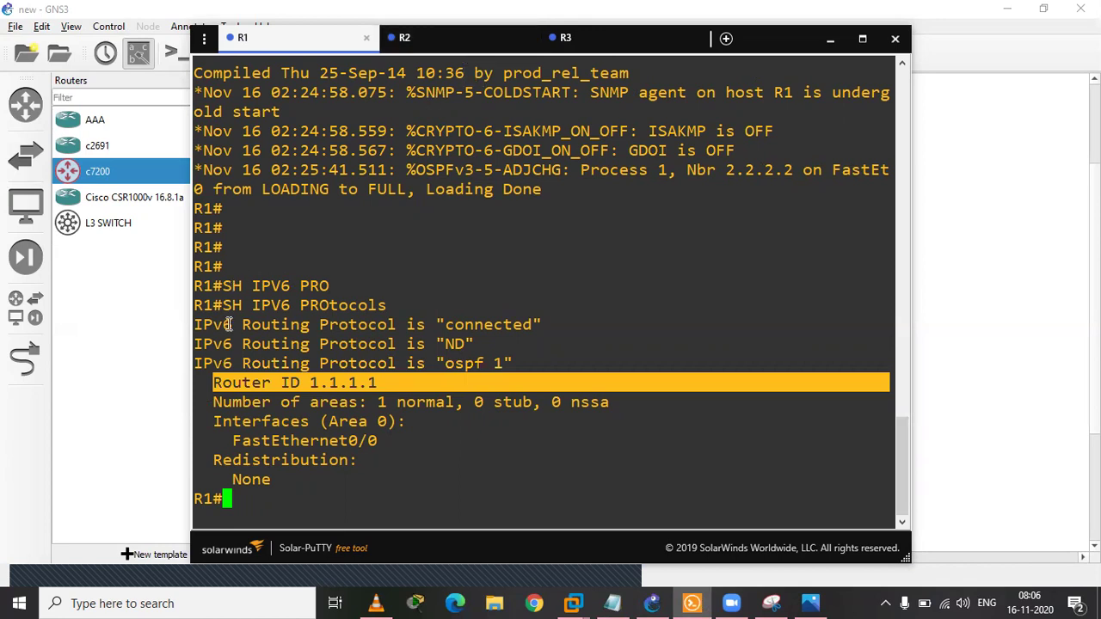
# Run show ipv6 protocols on R2 to confirm ospf 1 with router ID 2.2.2.2
pyautogui.moveTo(222, 305); pyautogui.dragTo(381, 311)
pyautogui.hotkey('ctrl', 'c')
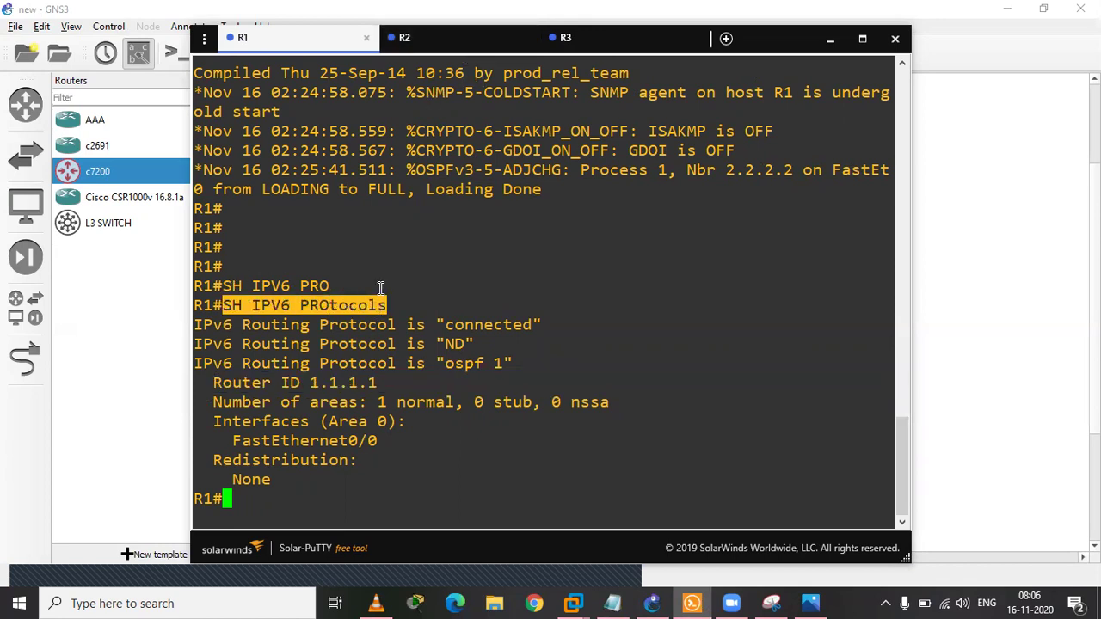
pyautogui.click(465, 38)
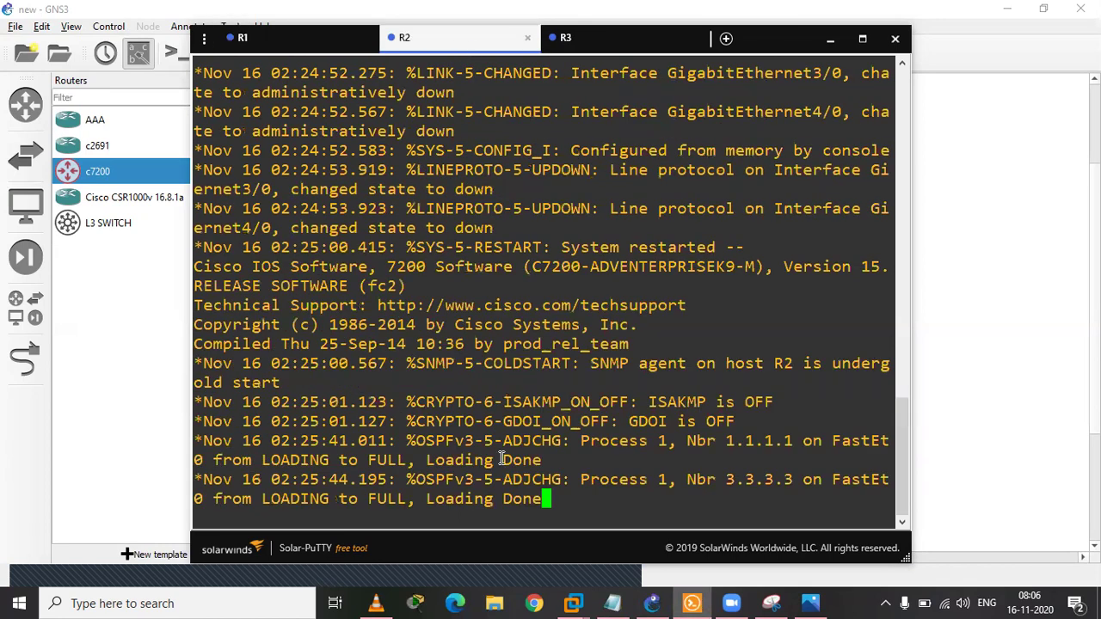
pyautogui.press('Return')
pyautogui.press('Return')
pyautogui.press('Return')
pyautogui.rightClick(611, 503)
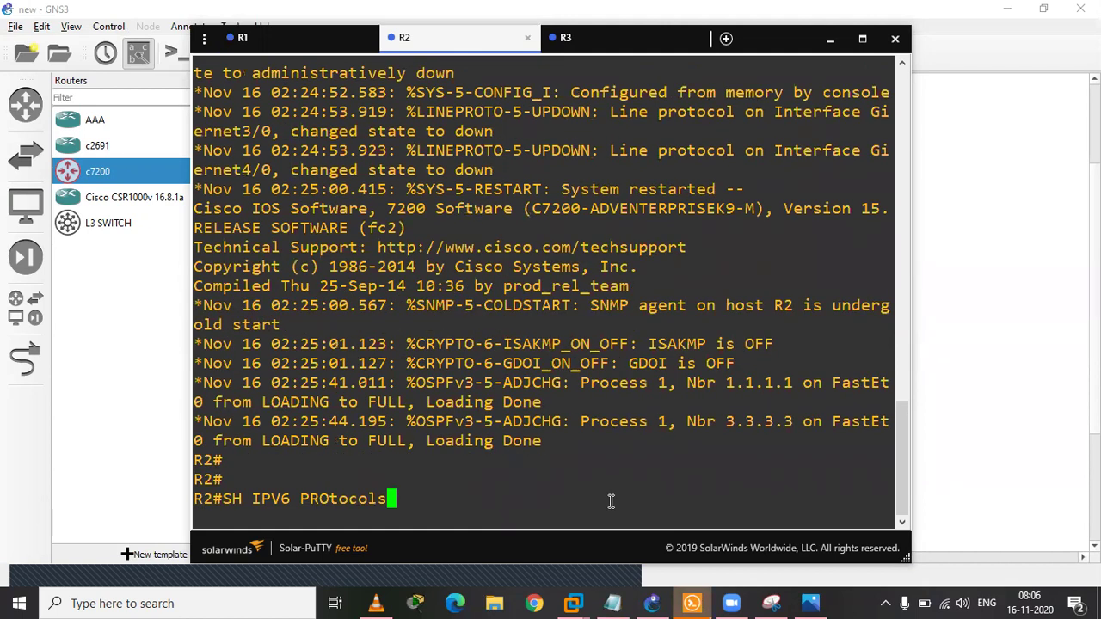
pyautogui.press('Return')
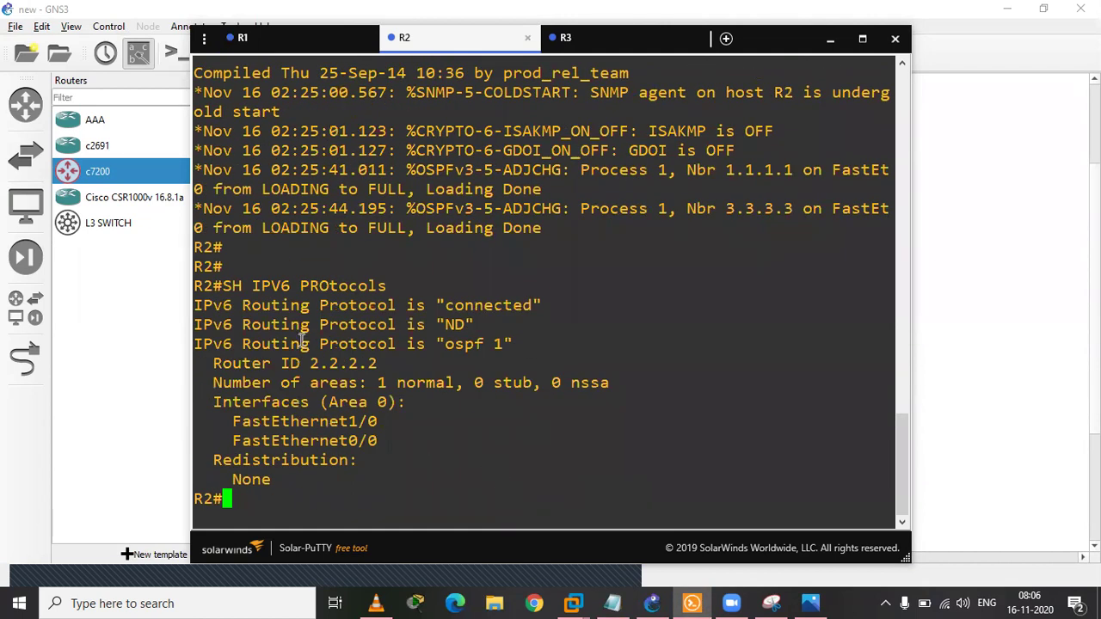
pyautogui.moveTo(306, 363); pyautogui.dragTo(374, 363)
pyautogui.moveTo(438, 344); pyautogui.dragTo(497, 346)
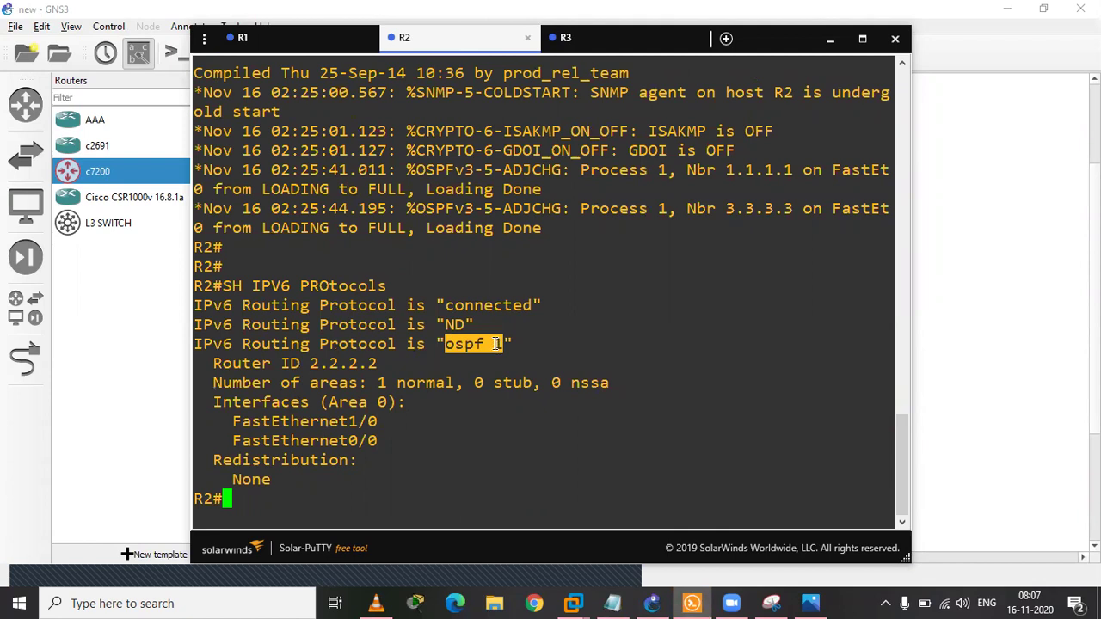
pyautogui.click(611, 39)
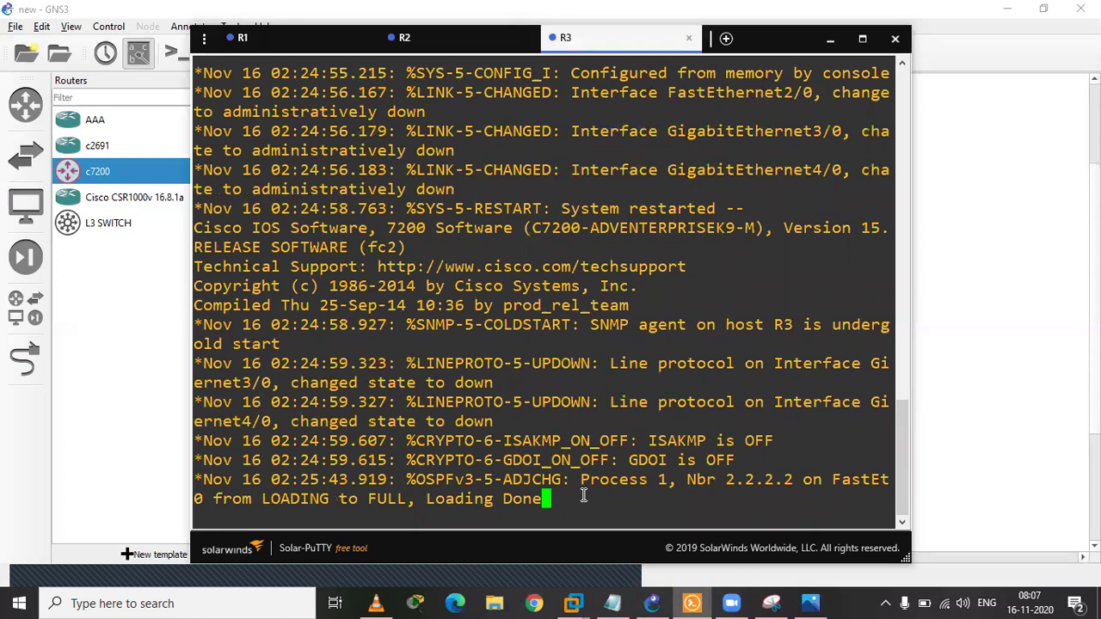
# Run show ipv6 protocols on R3 to confirm ospf 1 with router ID 3.3.3.3
pyautogui.press('Return')
pyautogui.press('Return')
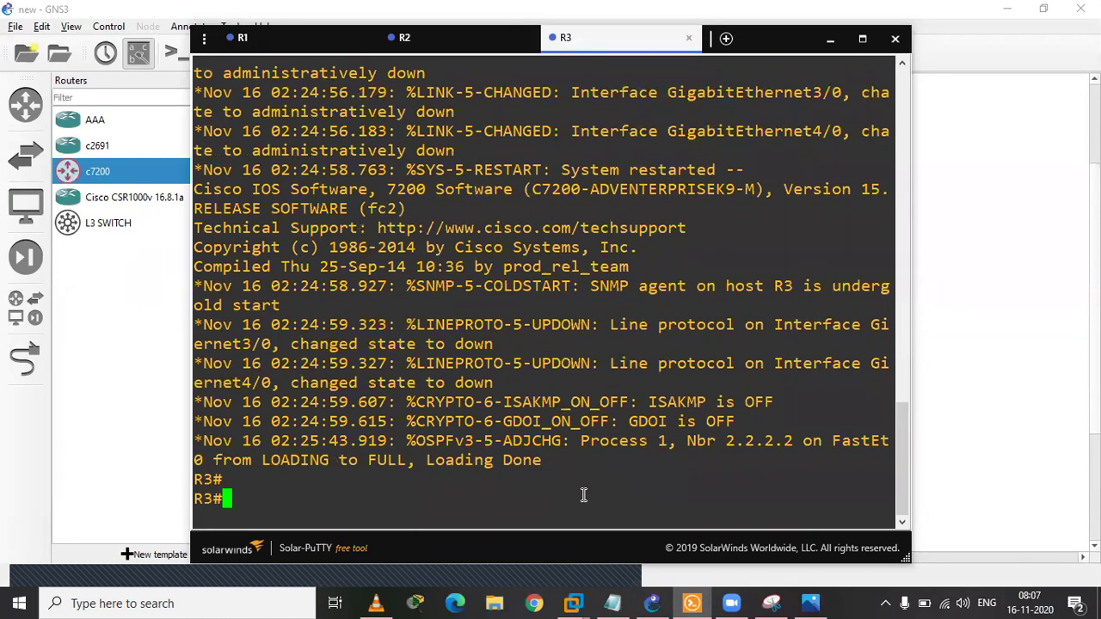
pyautogui.write('ospf 1')
pyautogui.press('Return')
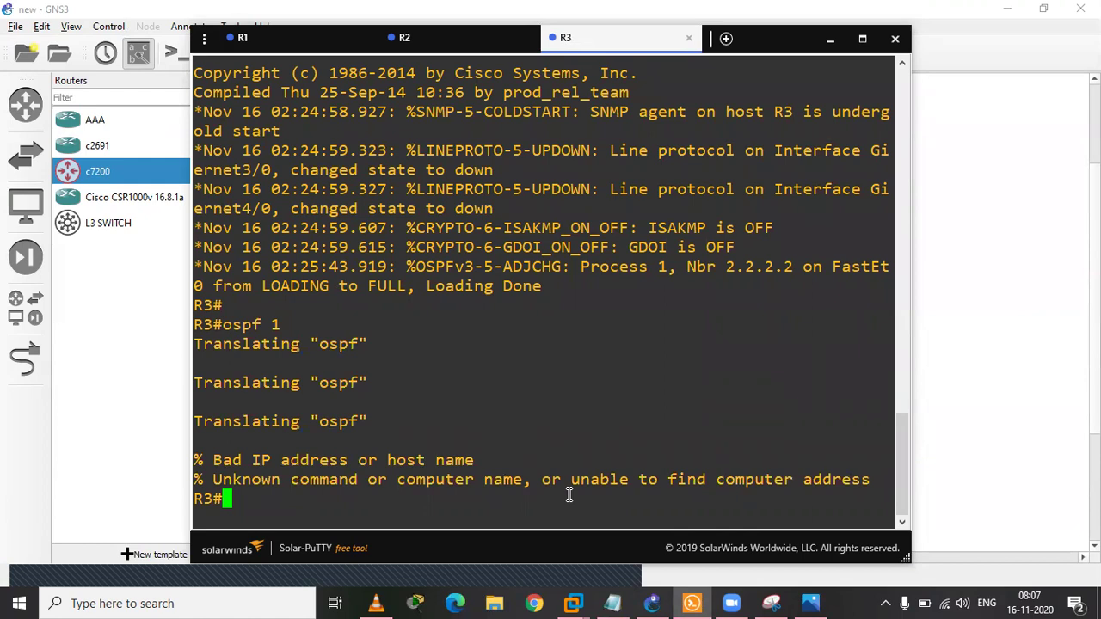
pyautogui.press('Up')
pyautogui.press('BackSpace')
pyautogui.press('BackSpace')
pyautogui.press('BackSpace')
pyautogui.press('BackSpace')
pyautogui.press('BackSpace')
pyautogui.press('BackSpace')
pyautogui.write('SH IPV6 PR')
pyautogui.press('Tab')
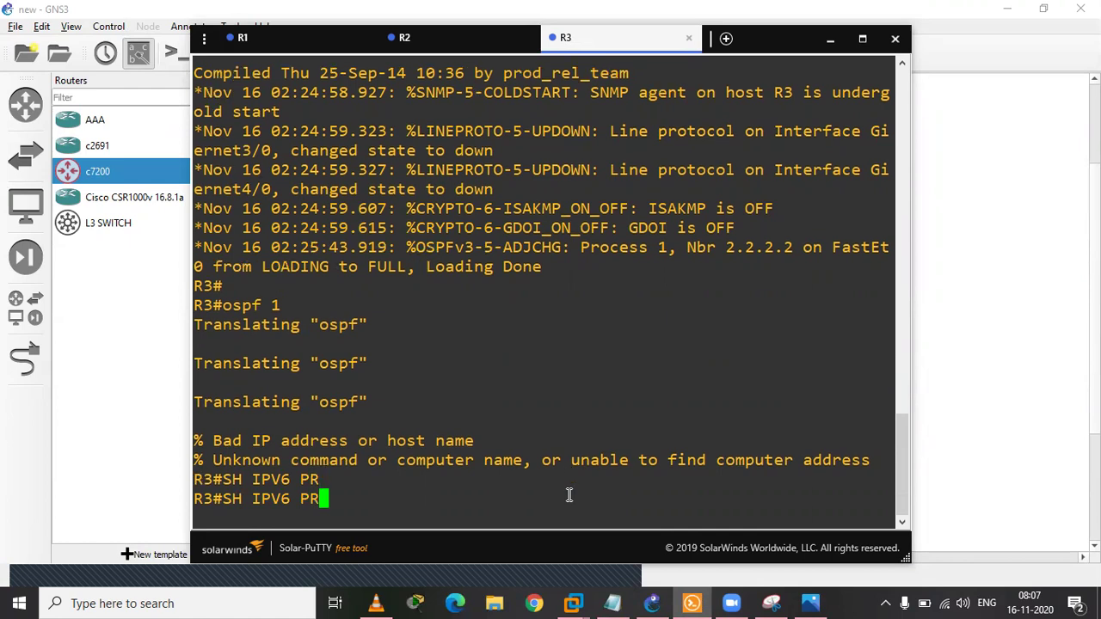
pyautogui.press('BackSpace')
pyautogui.press('BackSpace')
pyautogui.write('PRO')
pyautogui.press('Return')
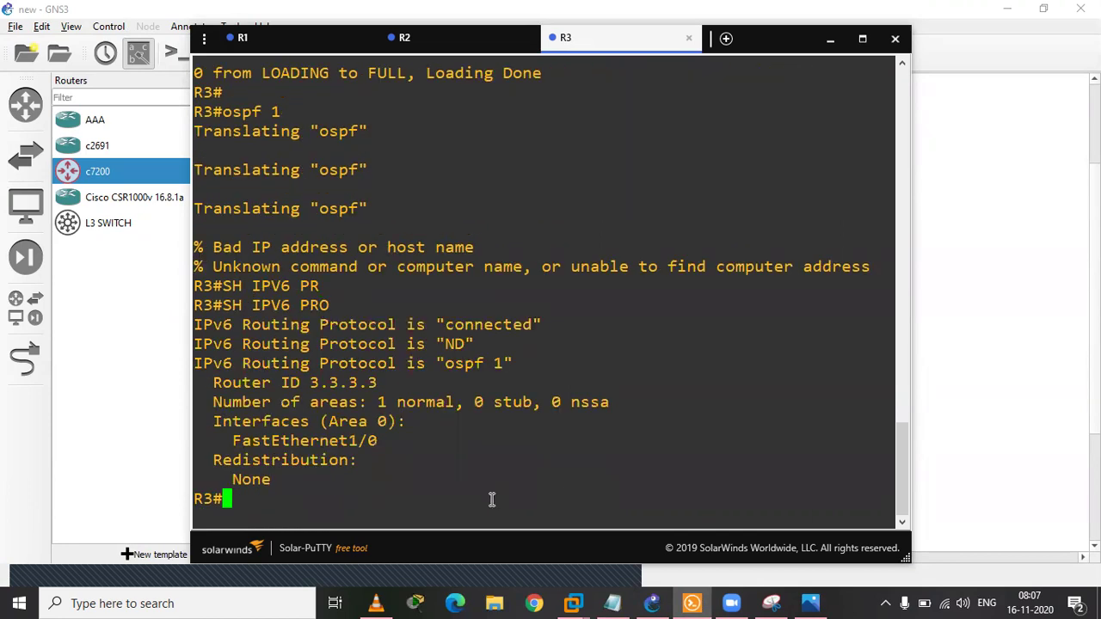
# Display R3's IPv6 routing table showing 2001::/64 learned via OSPF, maximized
pyautogui.write('SH IP')
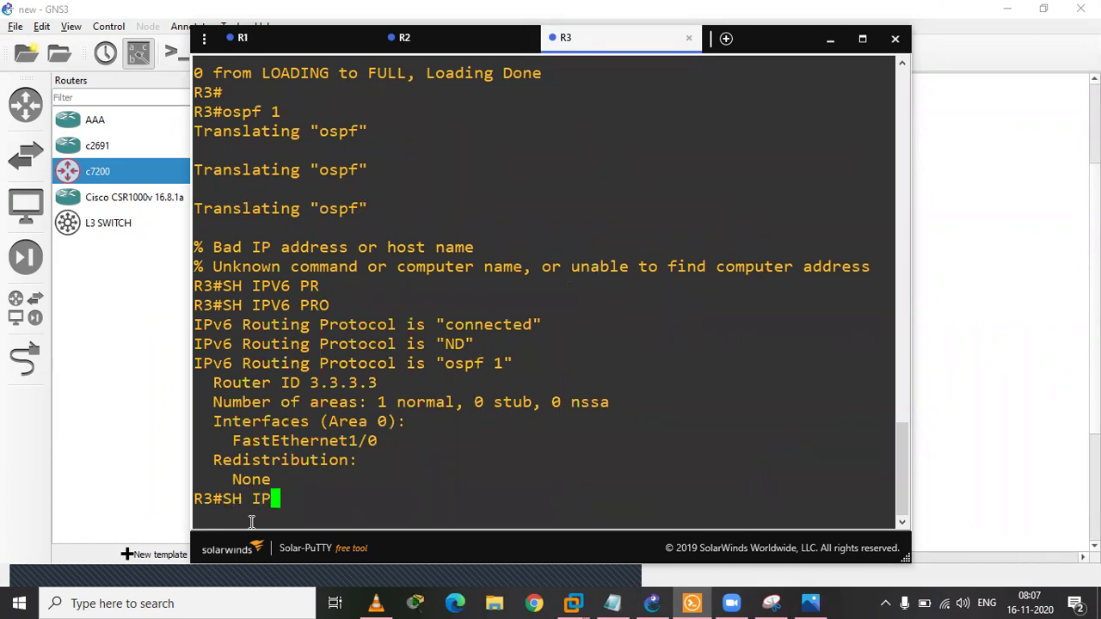
pyautogui.write('V6 RO')
pyautogui.press('Tab')
pyautogui.write('ute')
pyautogui.press('Return')
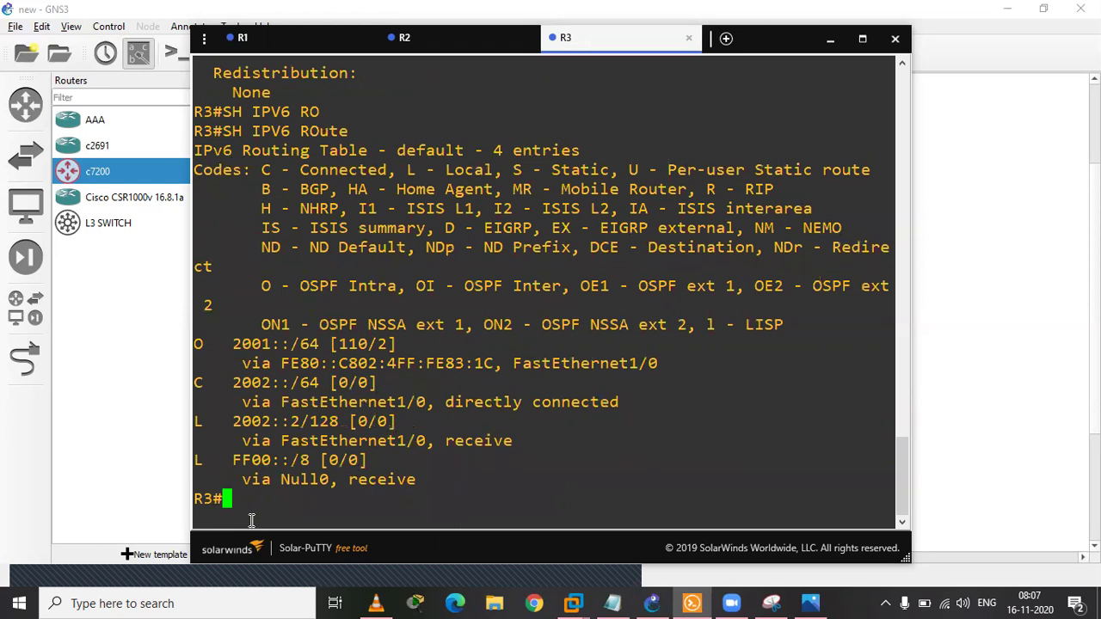
pyautogui.click(861, 39)
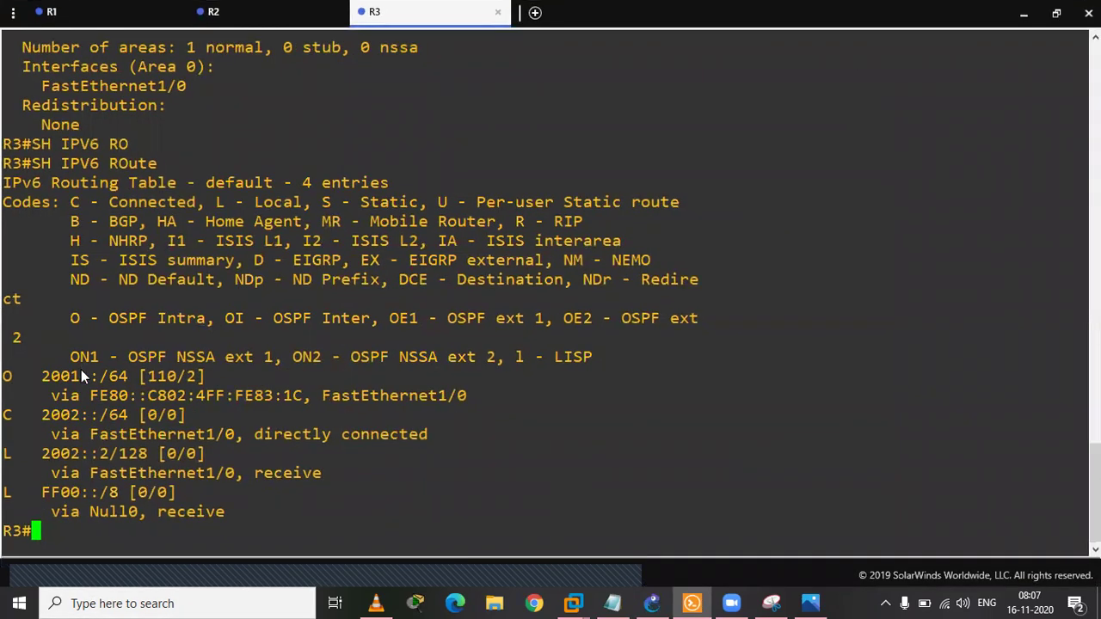
# Recheck R3's OSPF route 2001::/64 via next hop FE80::C802:4FF:FE83:1C
pyautogui.press('Up')
pyautogui.press('Return')
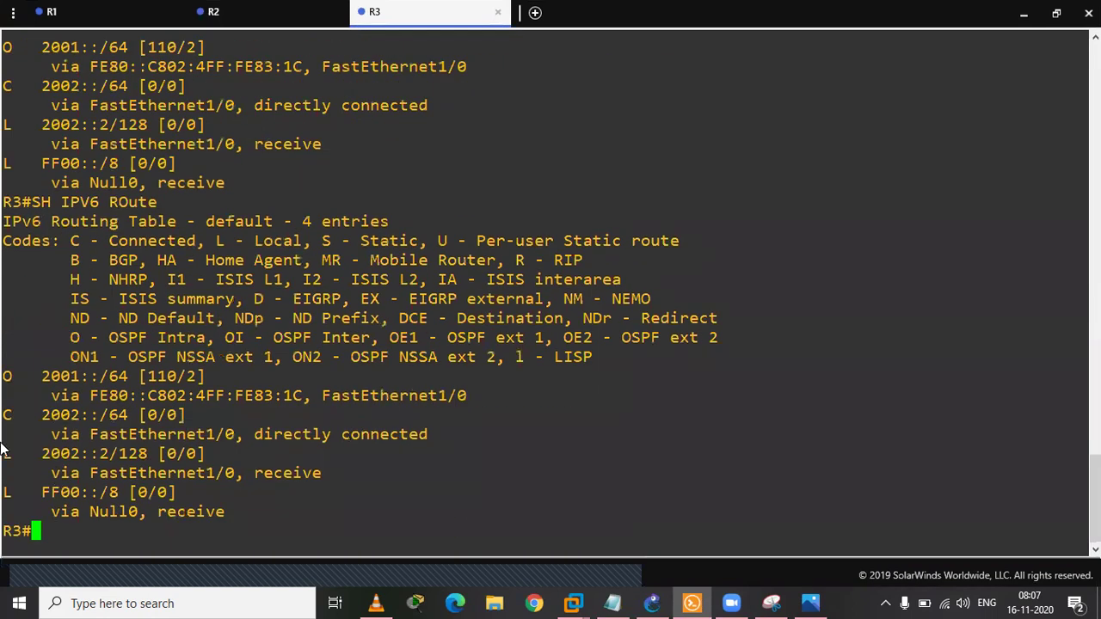
pyautogui.moveTo(7, 376); pyautogui.dragTo(510, 398)
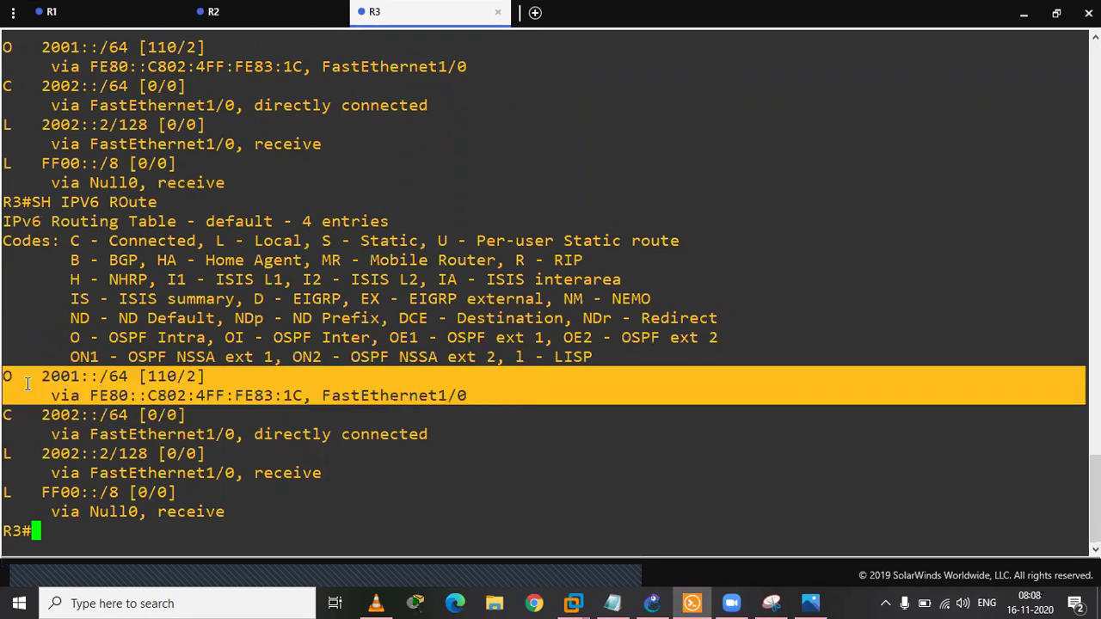
pyautogui.click(91, 395)
pyautogui.moveTo(97, 395); pyautogui.dragTo(314, 396)
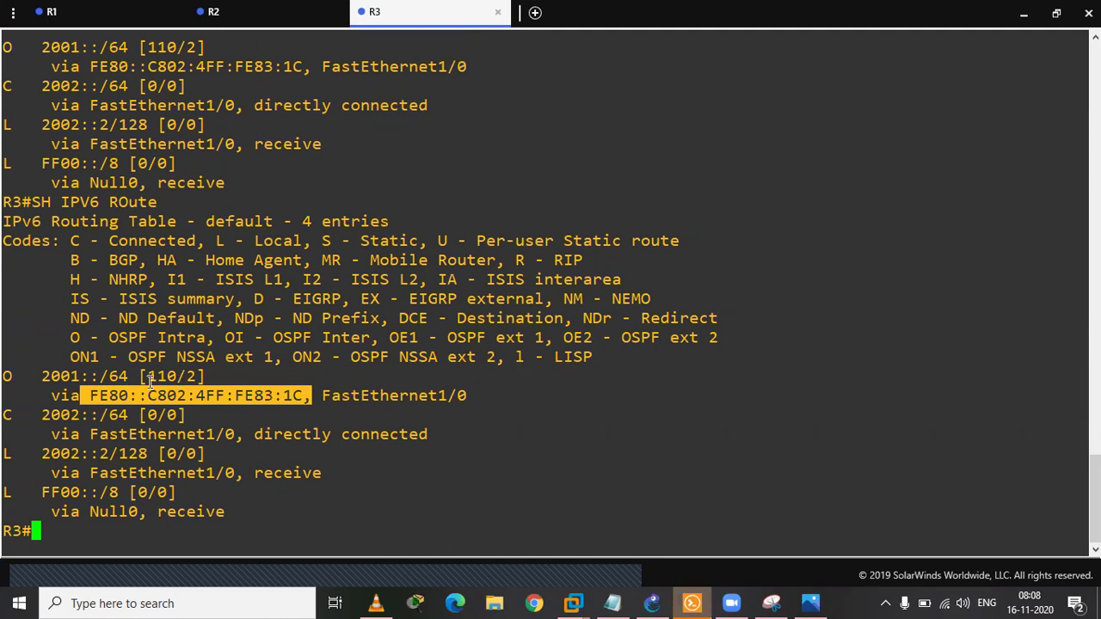
pyautogui.moveTo(7, 376); pyautogui.dragTo(496, 418)
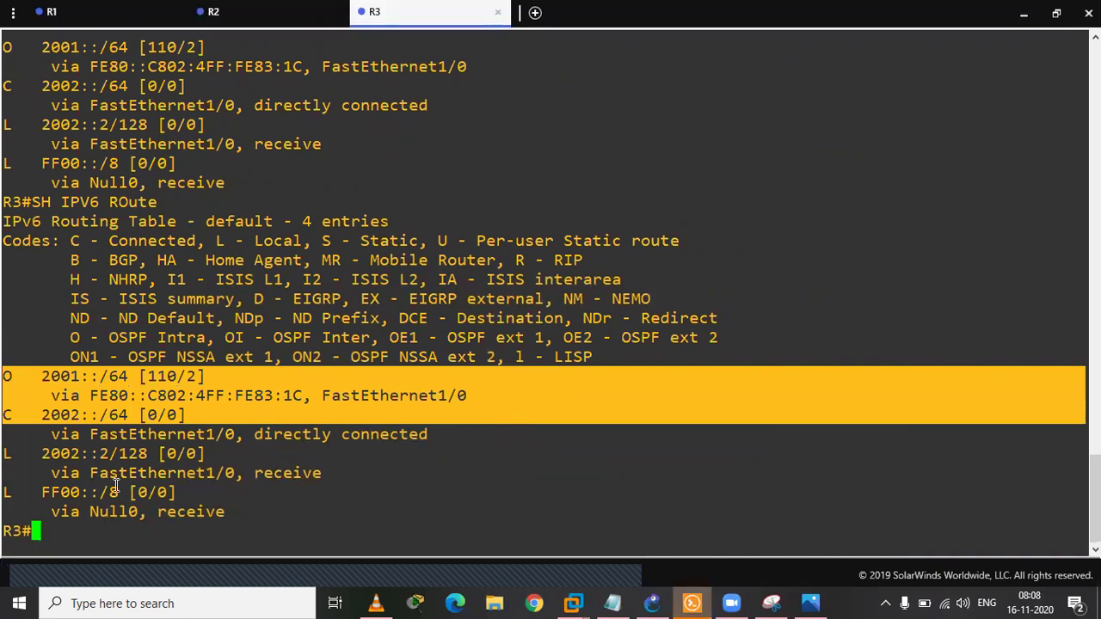
# Ping 2001::1 from R3, getting 100 percent success
pyautogui.click(19, 461)
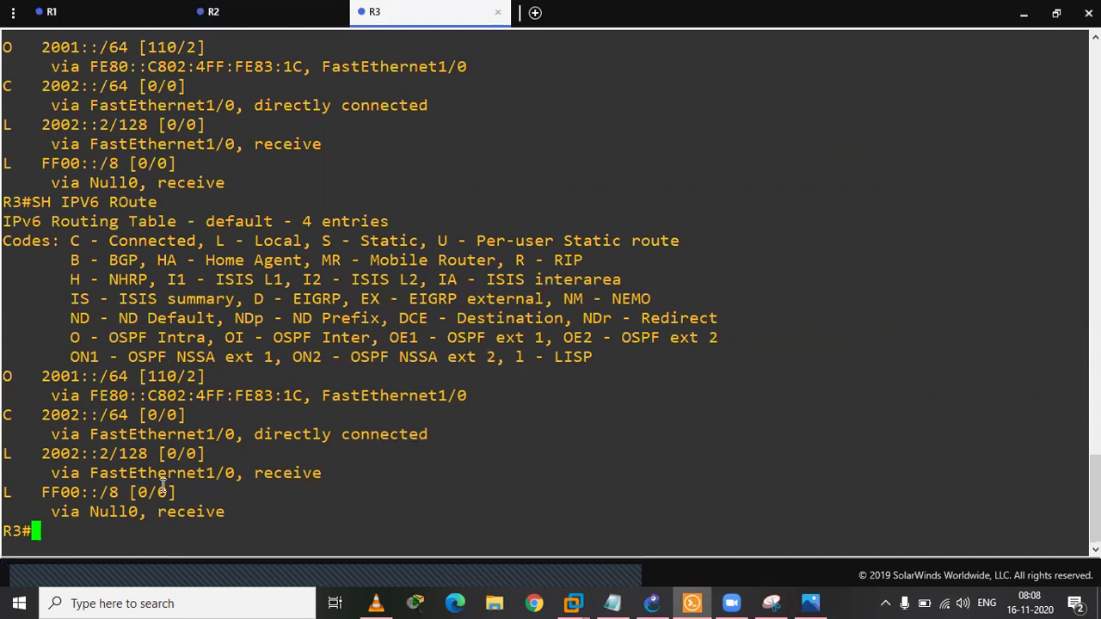
pyautogui.write('PING 2001::1')
pyautogui.press('Return')
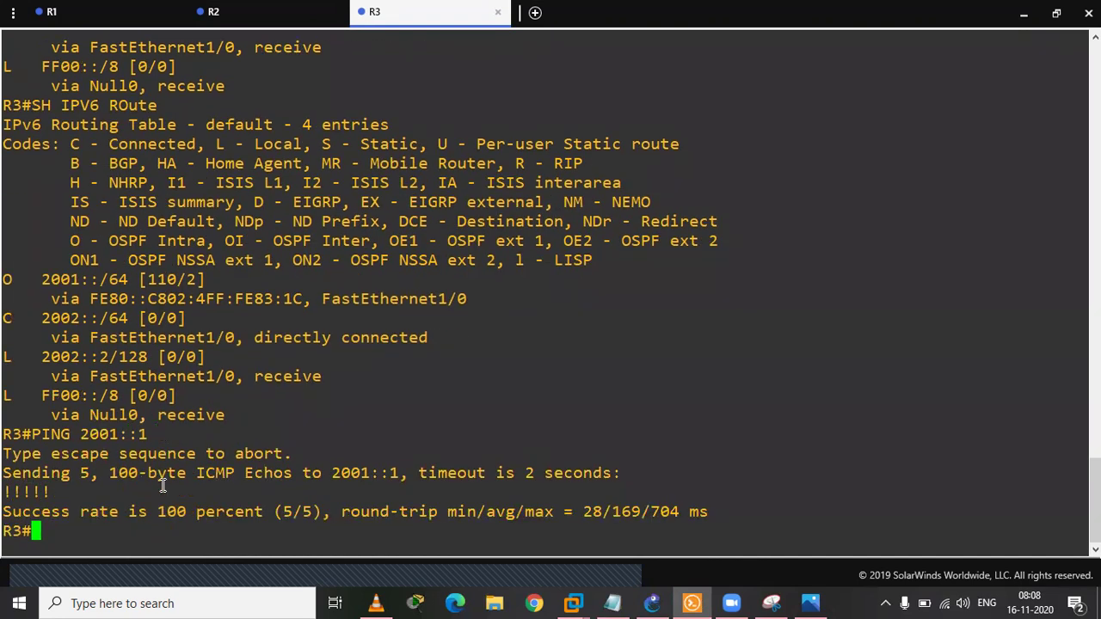
# Ping 2002::2 from R1's console with 100 percent success
pyautogui.click(51, 12)
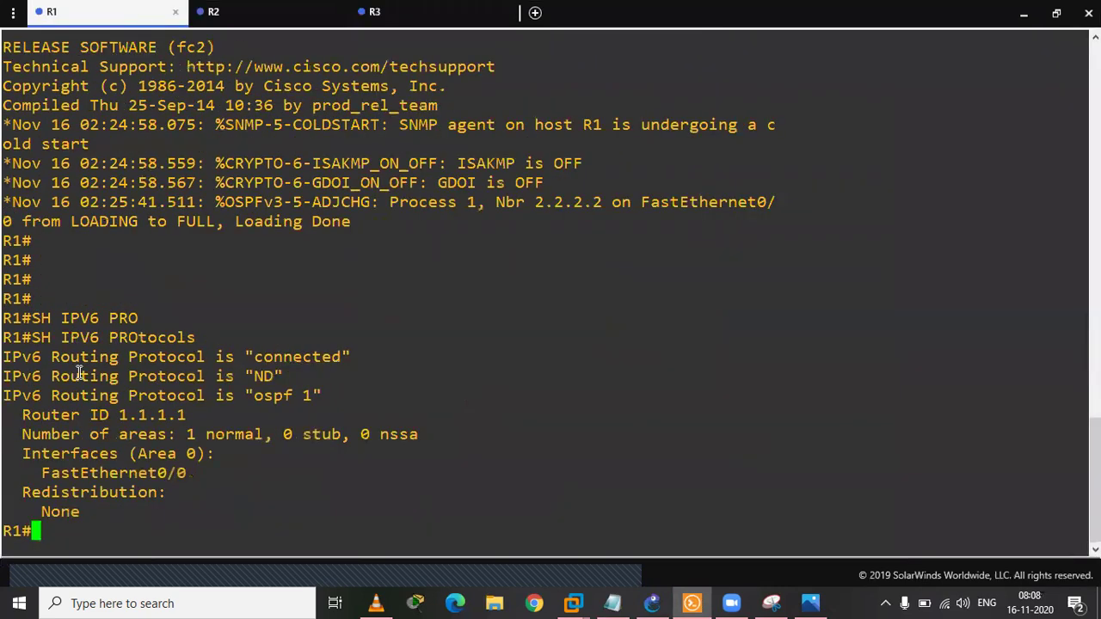
pyautogui.write('PING ')
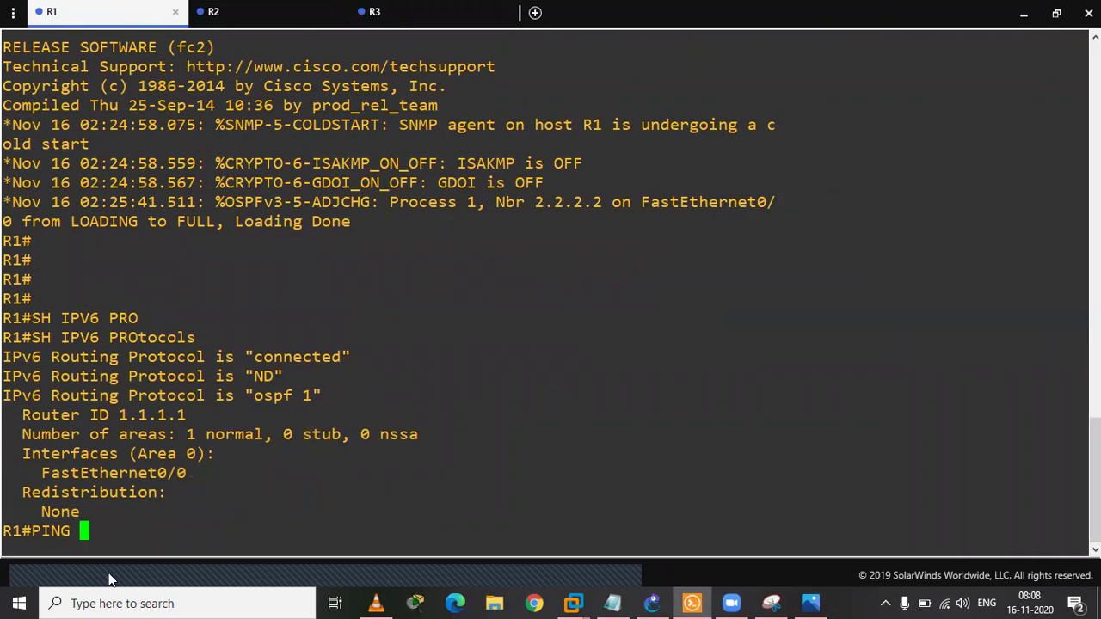
pyautogui.write('2002::2')
pyautogui.press('Return')
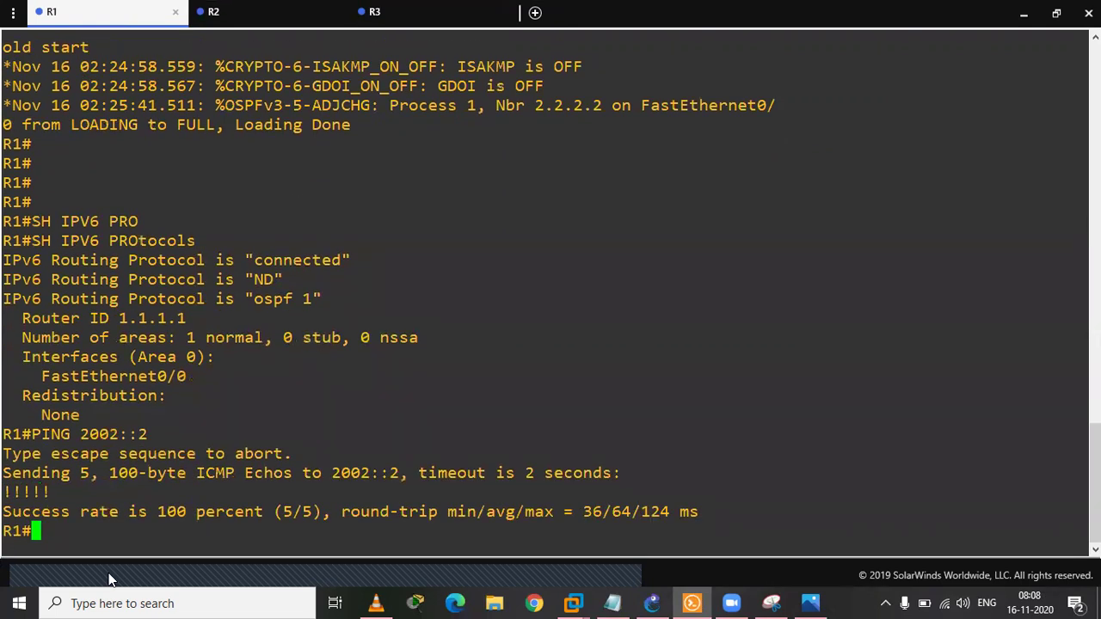
pyautogui.press('Return')
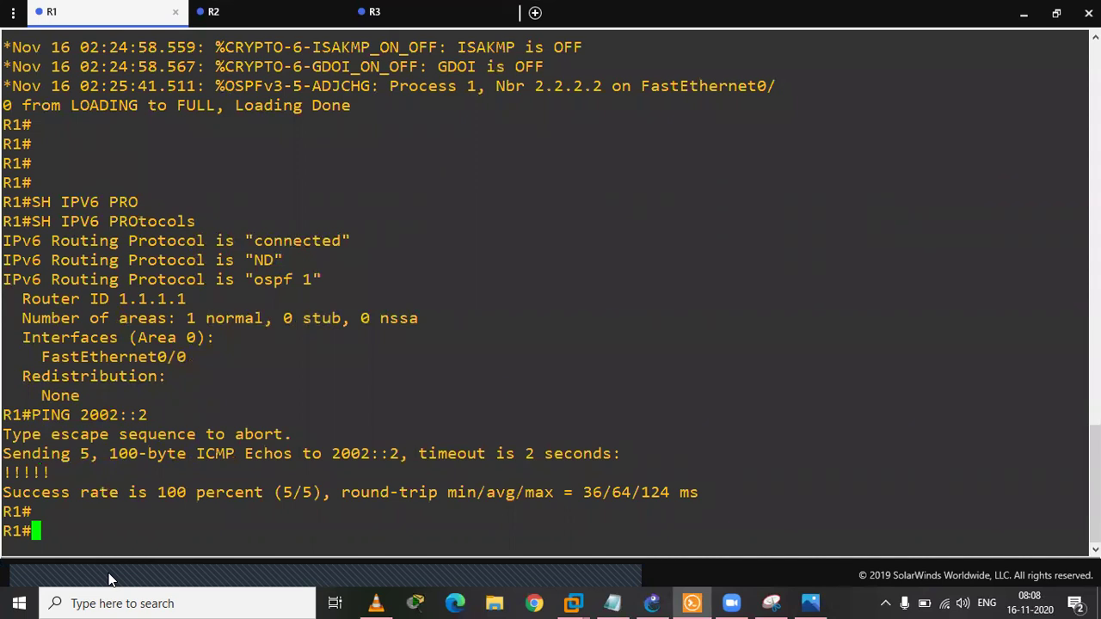
# Run show ipv6 interface brief on R1, confirming FastEthernet0/0 up/up with 2001::1
pyautogui.write('SH IPV6 INT B')
pyautogui.press('Return')
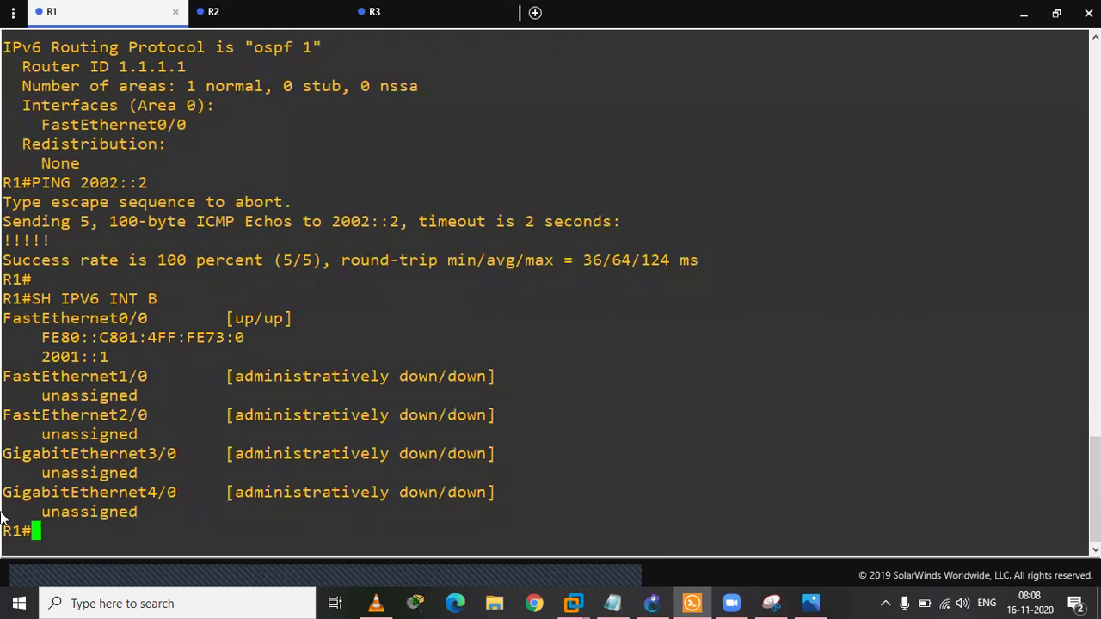
pyautogui.moveTo(41, 318); pyautogui.dragTo(242, 342)
pyautogui.click(40, 339)
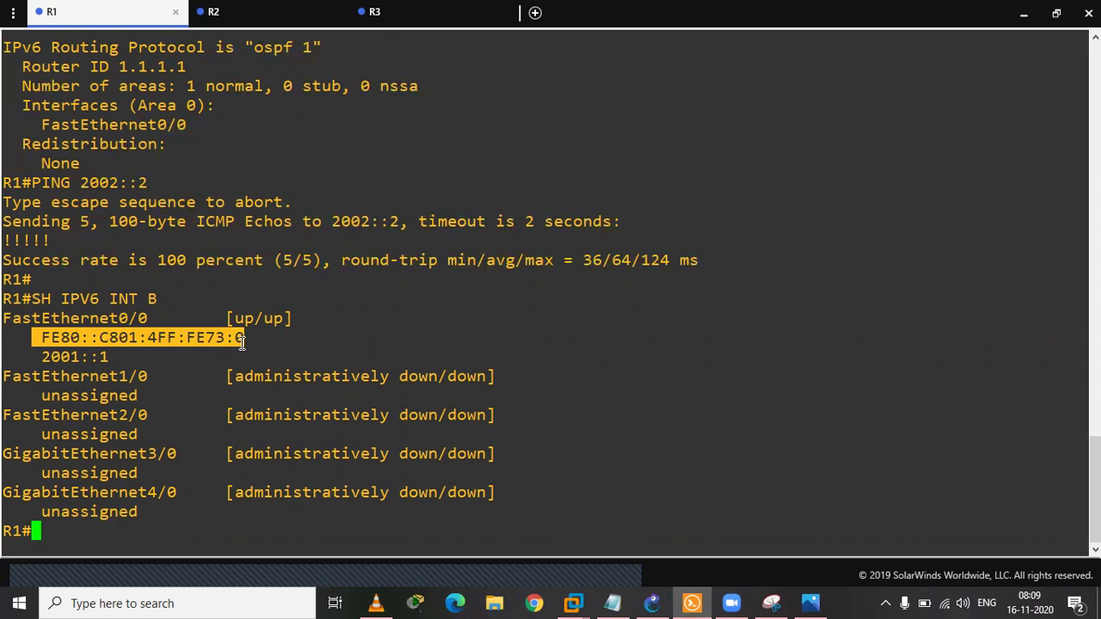
pyautogui.click(40, 356)
pyautogui.moveTo(40, 356); pyautogui.dragTo(117, 366)
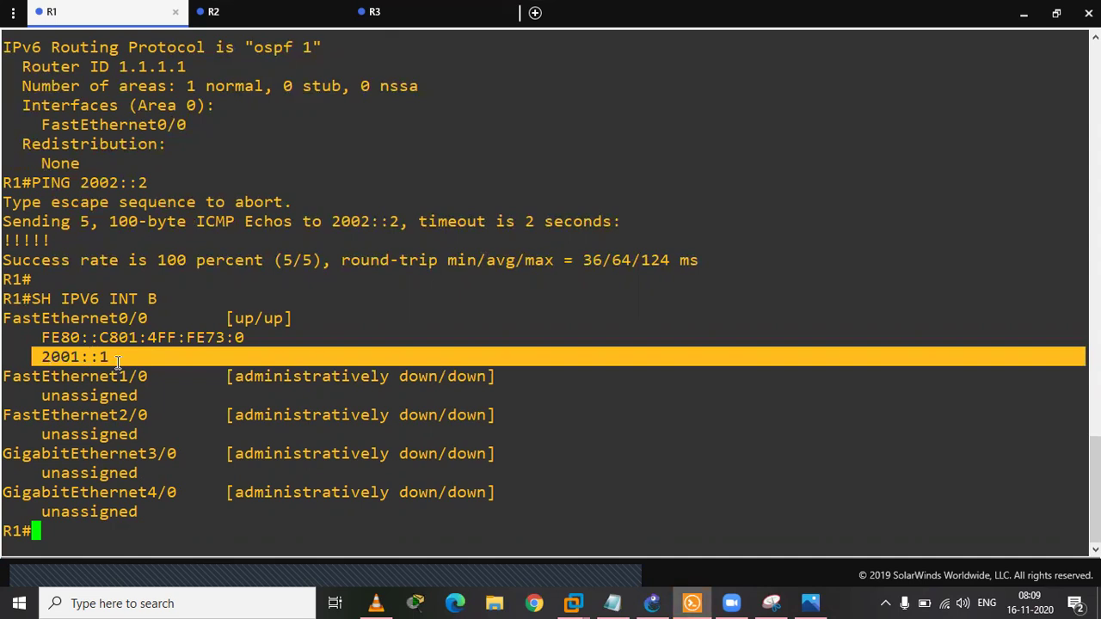
pyautogui.click(143, 537)
# Flip through the R2, R3 and R1 router consoles
pyautogui.click(238, 10)
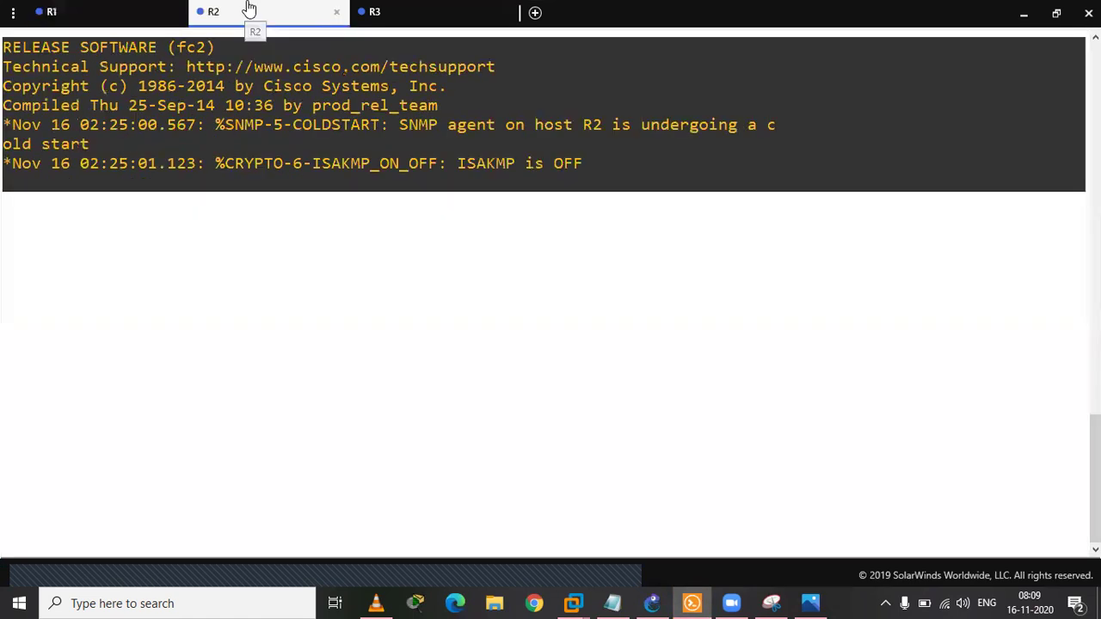
pyautogui.click(473, 10)
pyautogui.click(270, 16)
pyautogui.click(100, 12)
pyautogui.click(298, 11)
# Return to R3's console, then bring up the ipv6_test ACL notes in Notepad
pyautogui.click(405, 12)
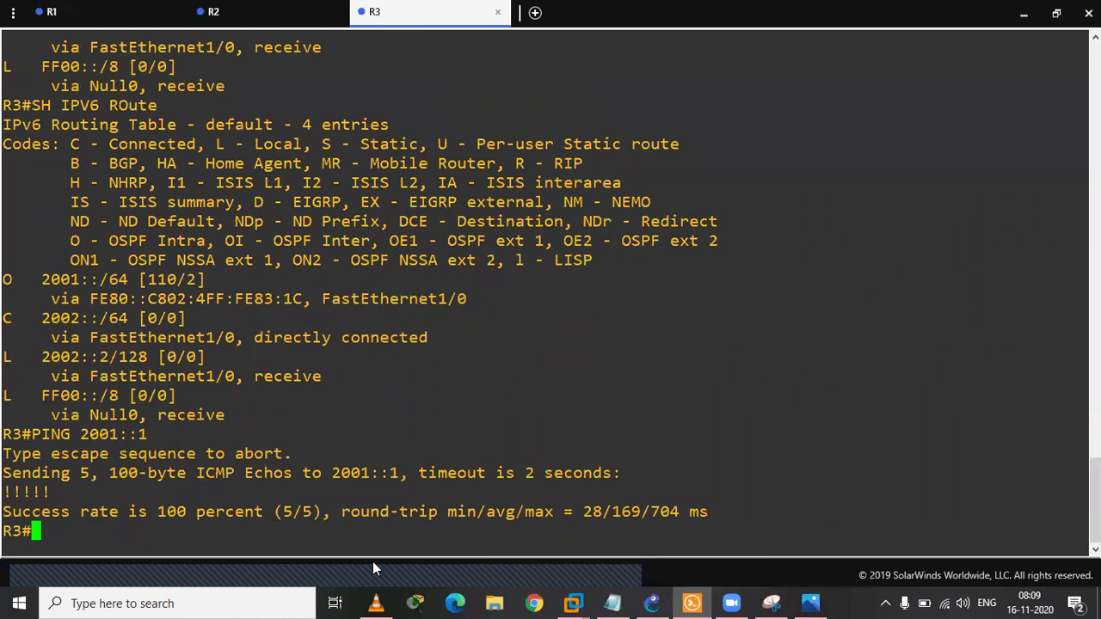
pyautogui.click(613, 603)
pyautogui.click(688, 350)
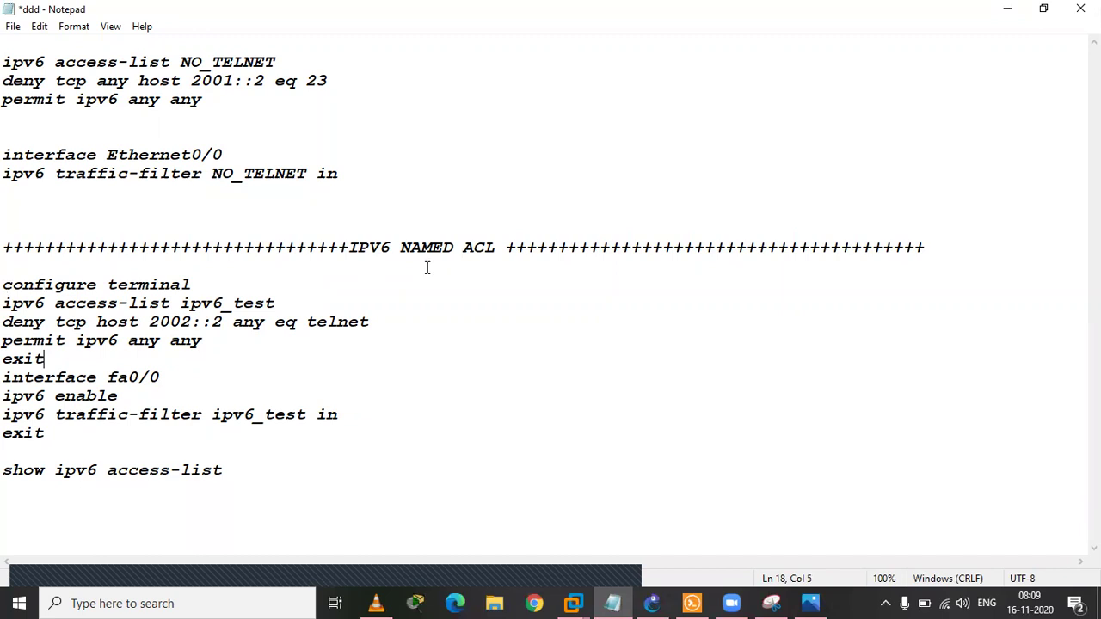
pyautogui.moveTo(348, 246); pyautogui.dragTo(495, 247)
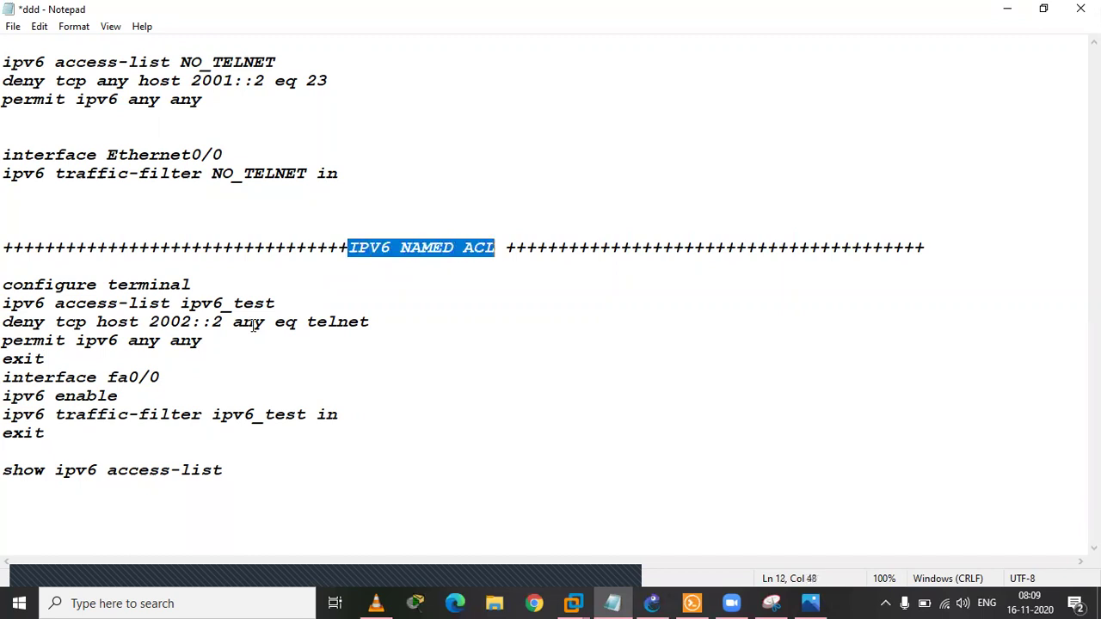
pyautogui.click(280, 366)
pyautogui.moveTo(4, 284); pyautogui.dragTo(192, 285)
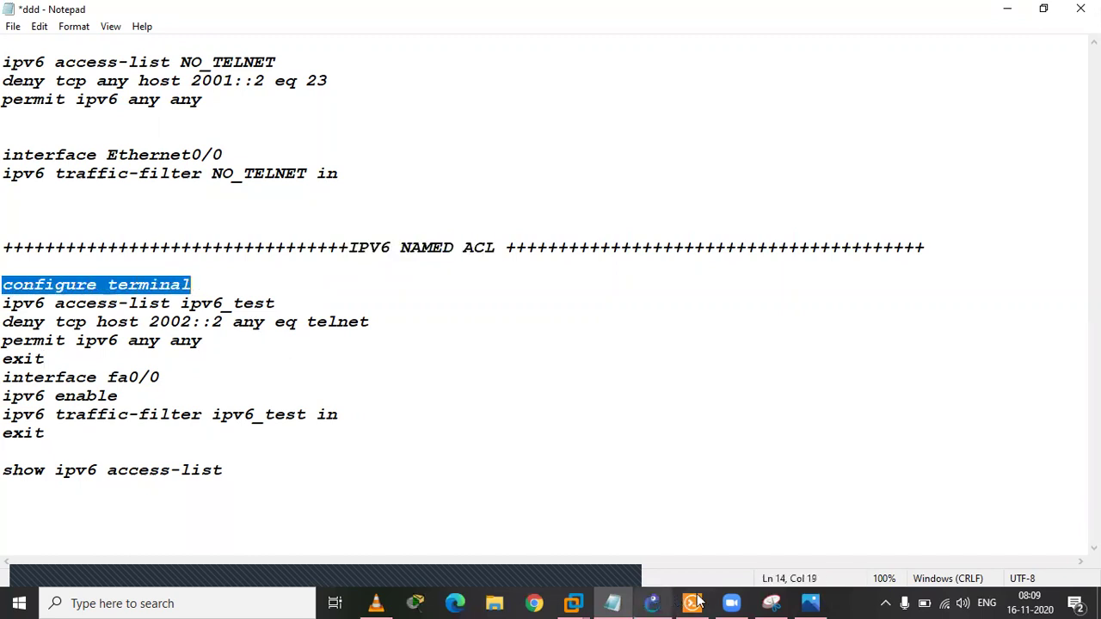
pyautogui.click(691, 603)
pyautogui.click(232, 12)
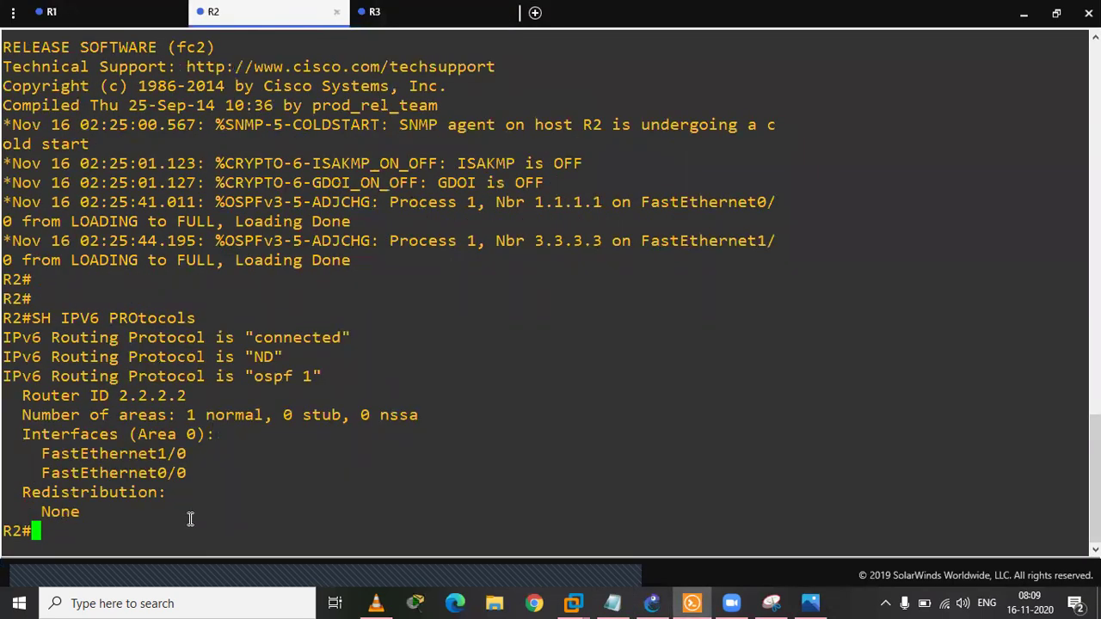
pyautogui.hotkey('alt', 'Tab')
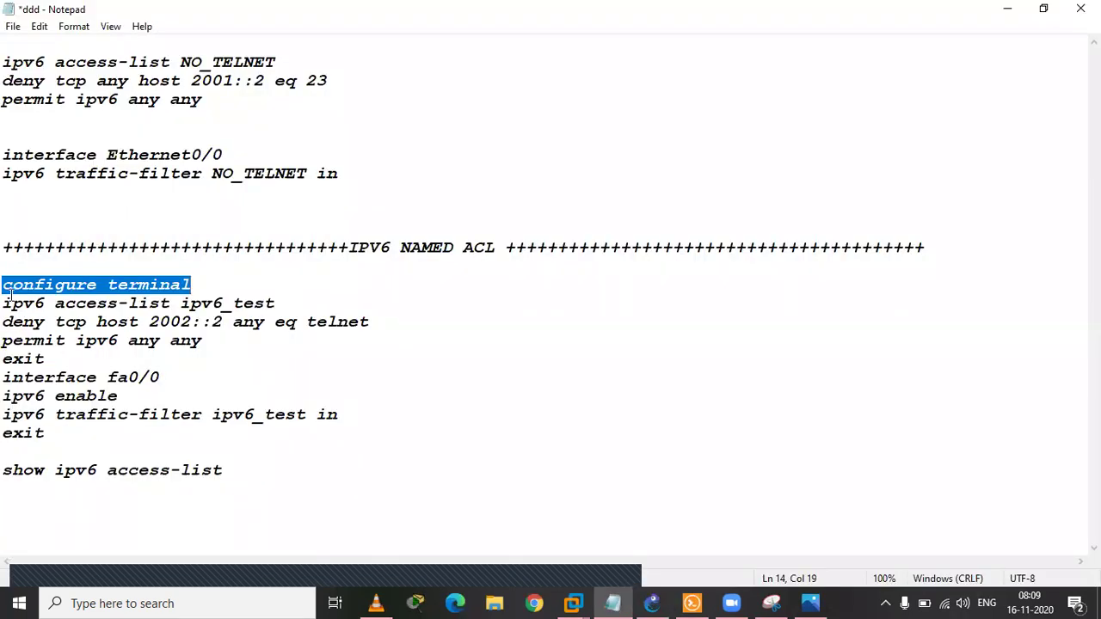
pyautogui.click(198, 281)
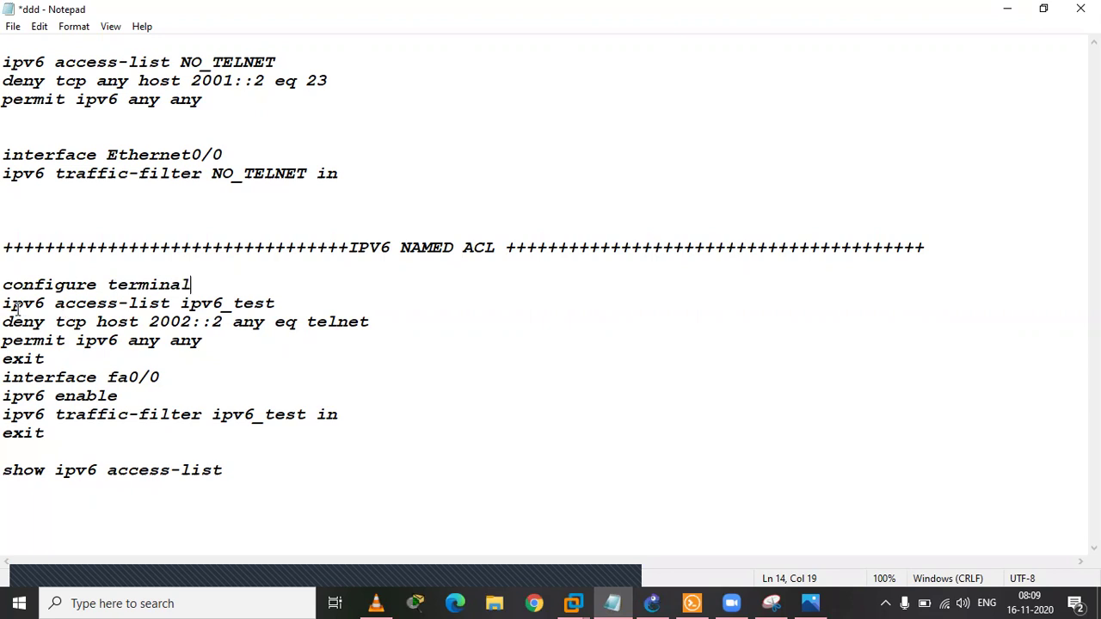
pyautogui.moveTo(5, 303); pyautogui.dragTo(44, 304)
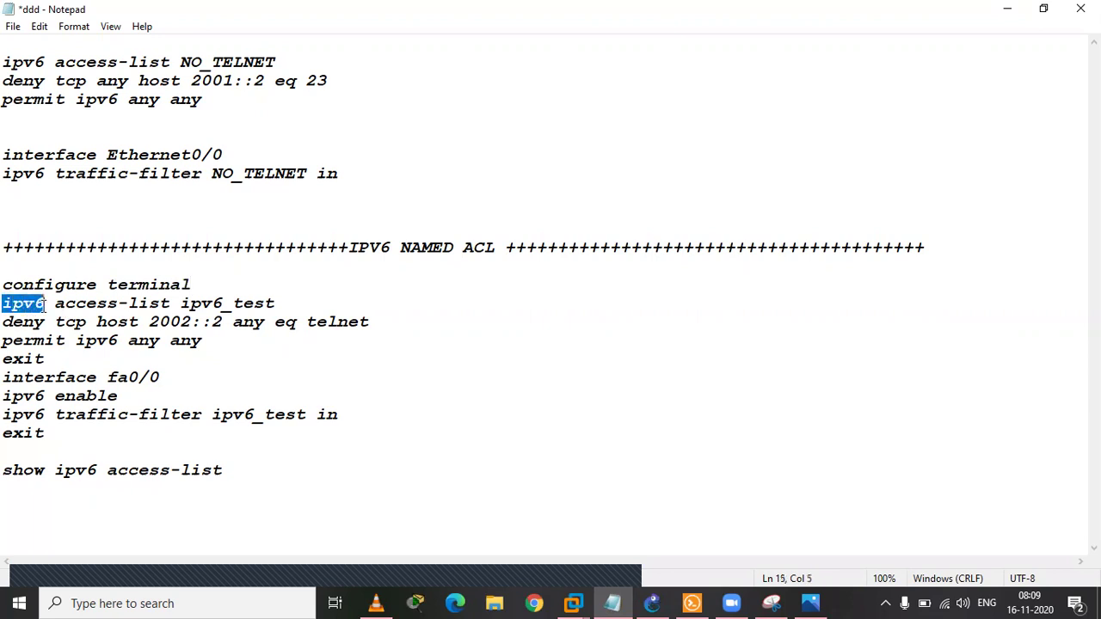
pyautogui.click(49, 305)
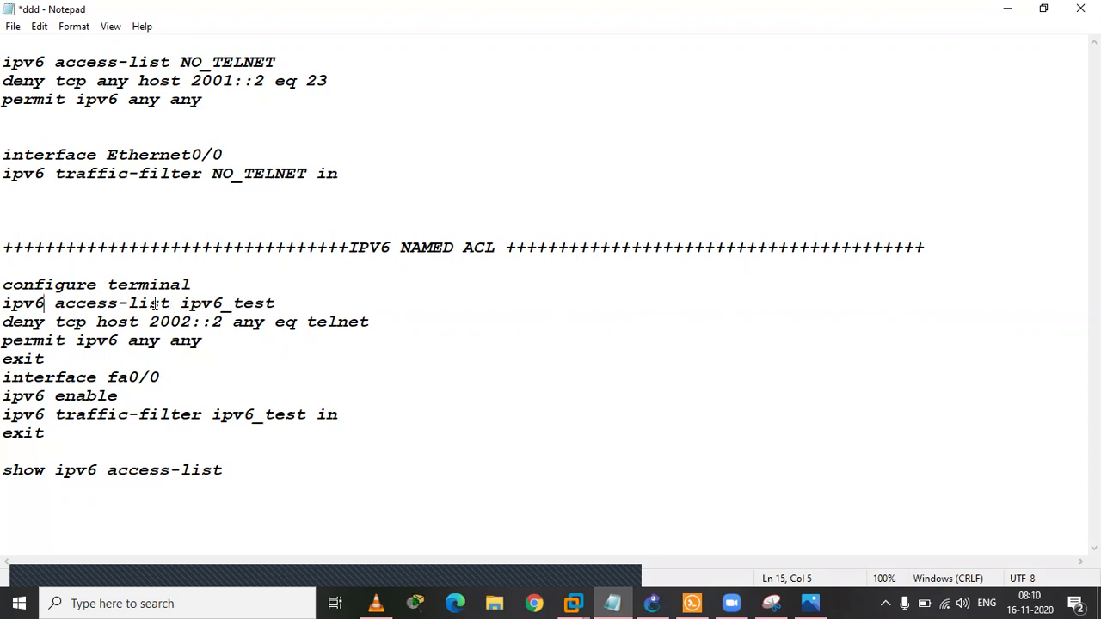
pyautogui.moveTo(2, 303); pyautogui.dragTo(163, 303)
pyautogui.click(70, 304)
pyautogui.moveTo(180, 303); pyautogui.dragTo(280, 303)
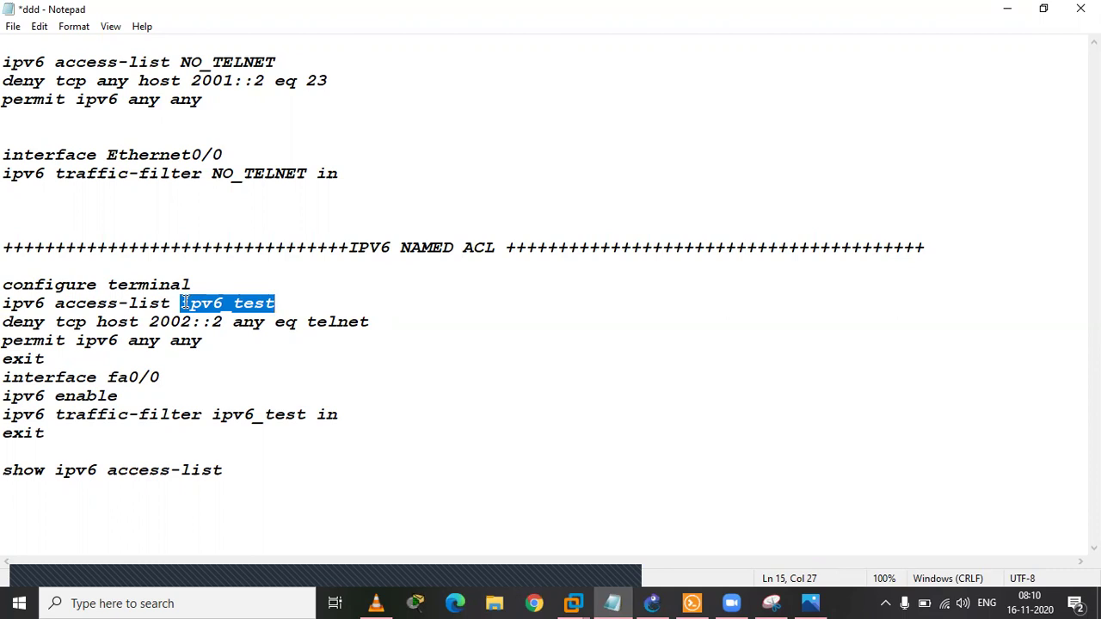
pyautogui.click(277, 376)
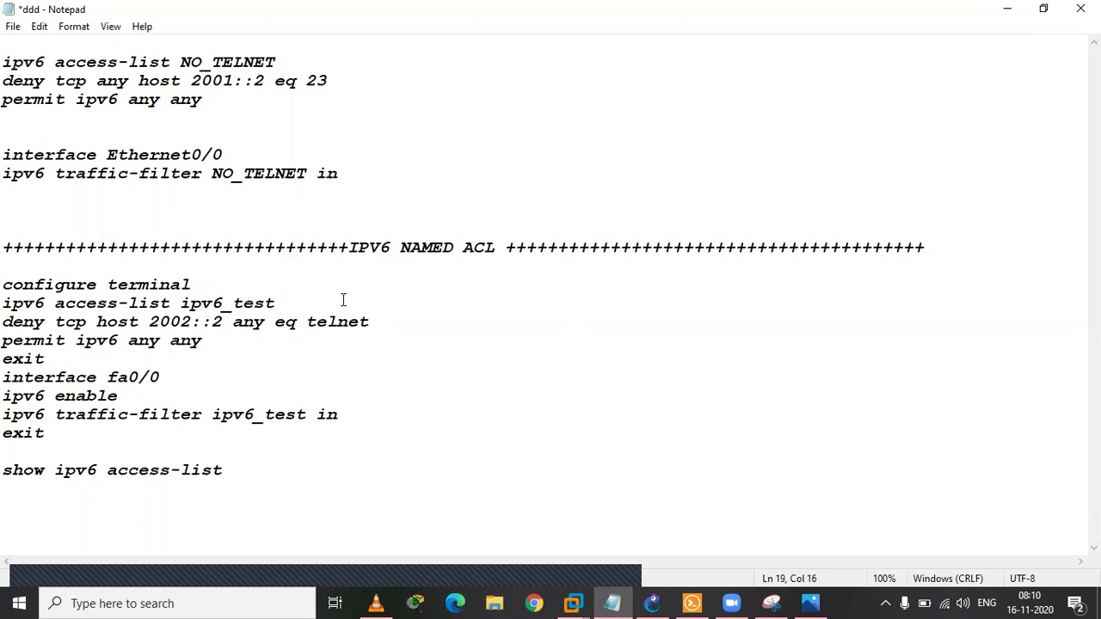
pyautogui.click(7, 321)
# Highlight the deny rule parts: tcp host 2002::2 eq telnet
pyautogui.moveTo(7, 322); pyautogui.dragTo(143, 323)
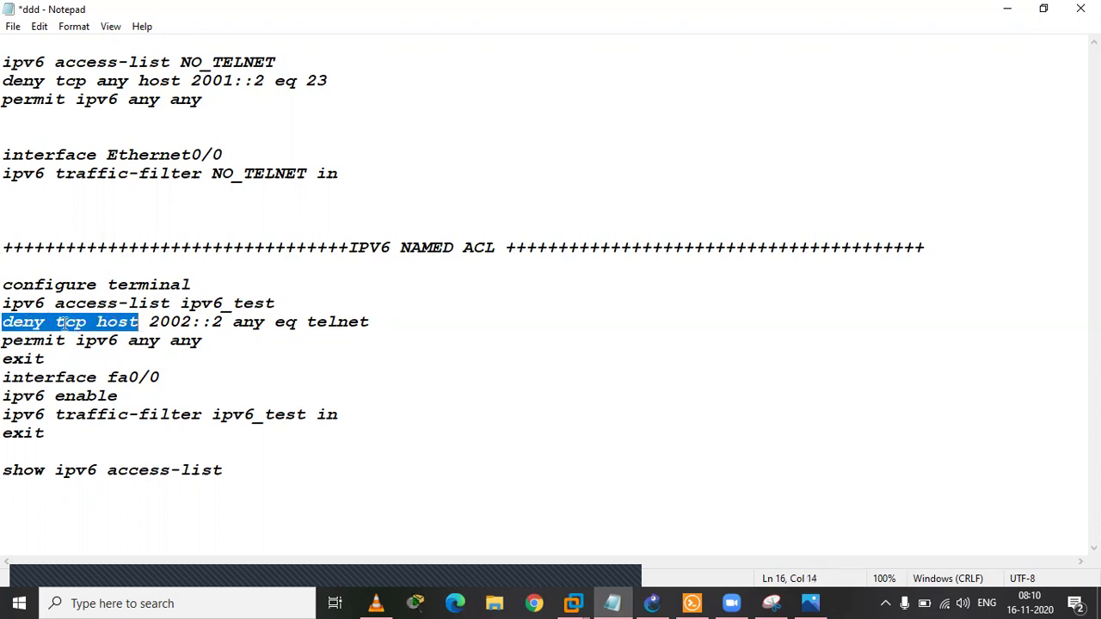
pyautogui.moveTo(150, 320); pyautogui.dragTo(222, 322)
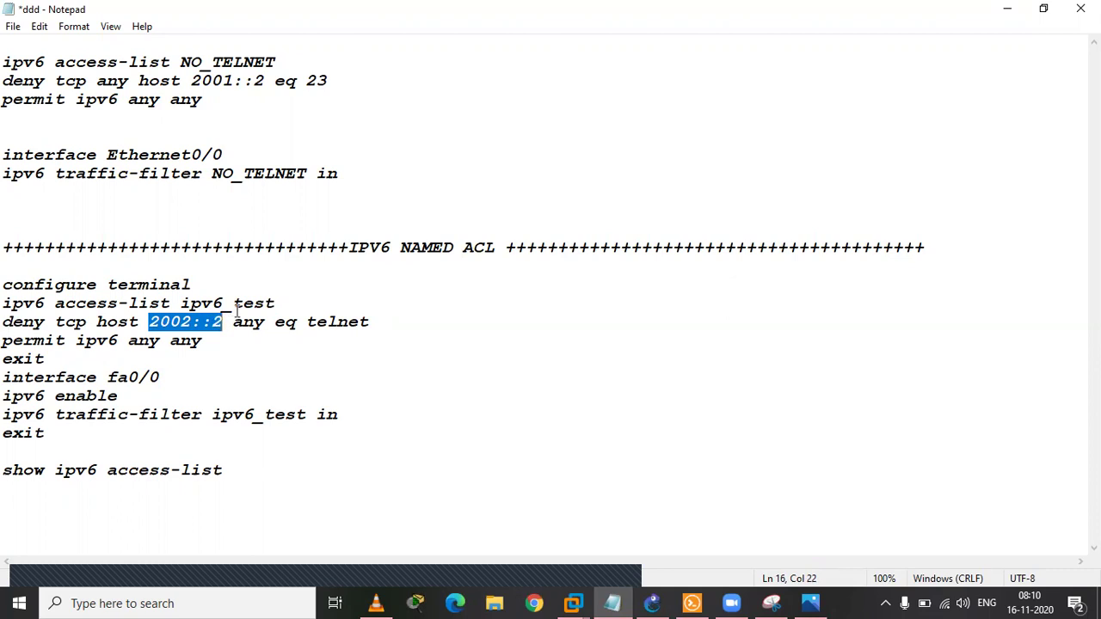
pyautogui.moveTo(274, 325); pyautogui.dragTo(370, 323)
pyautogui.click(308, 323)
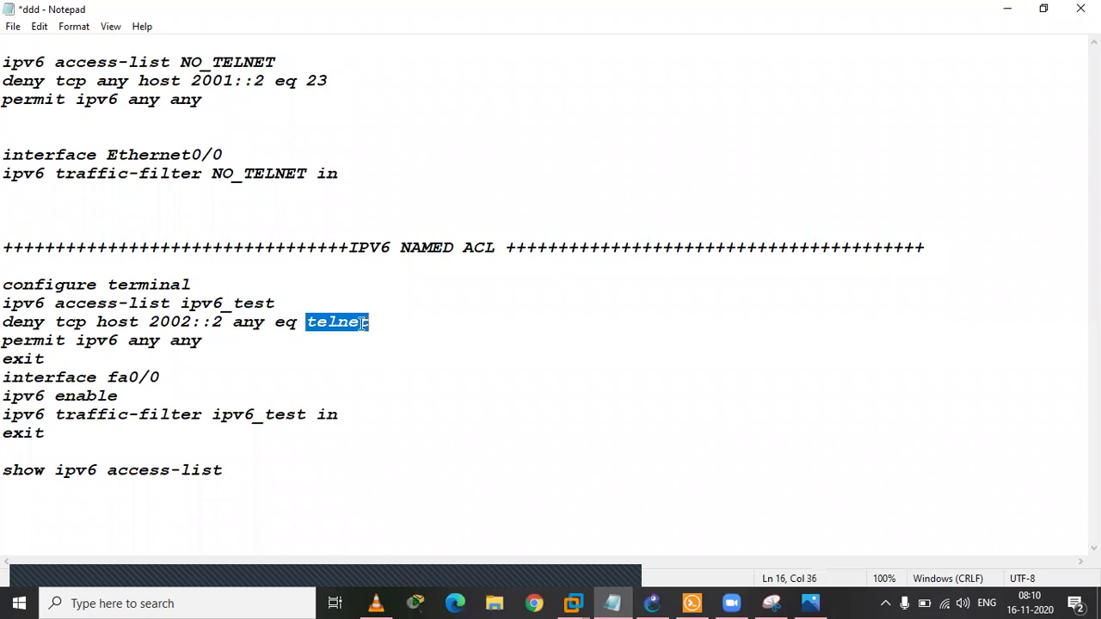
pyautogui.click(307, 324)
pyautogui.moveTo(273, 324); pyautogui.dragTo(370, 323)
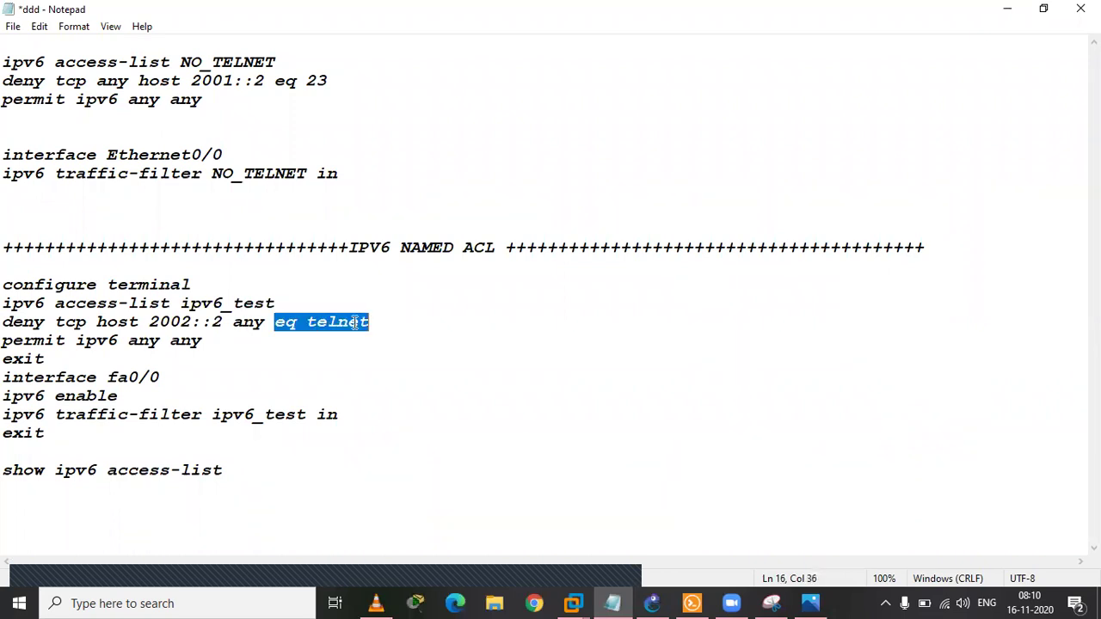
pyautogui.click(374, 323)
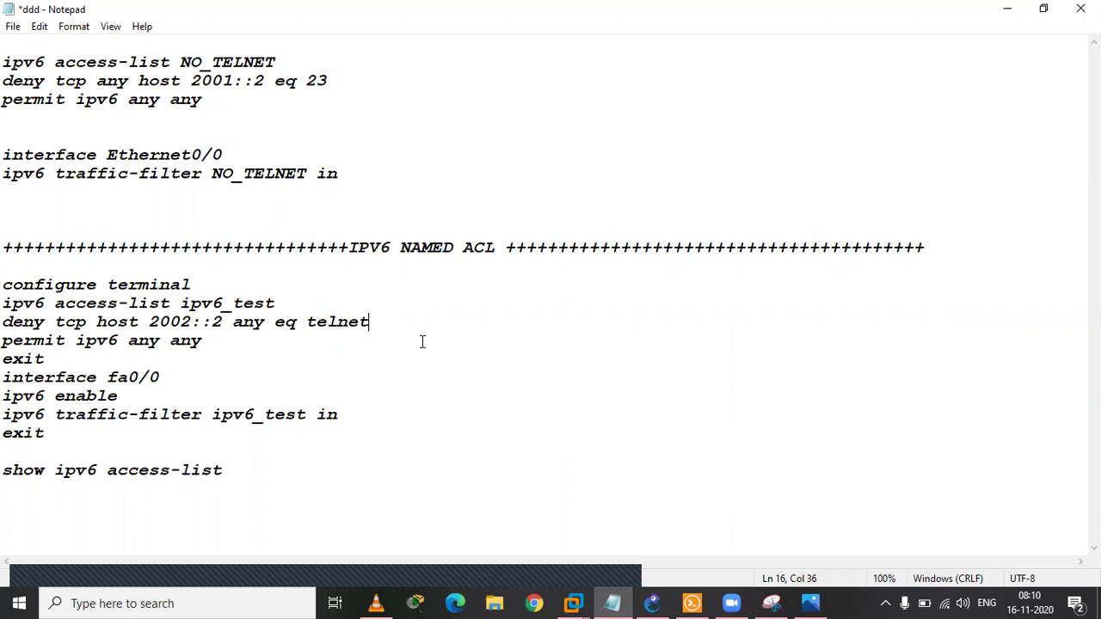
pyautogui.moveTo(308, 323); pyautogui.dragTo(370, 323)
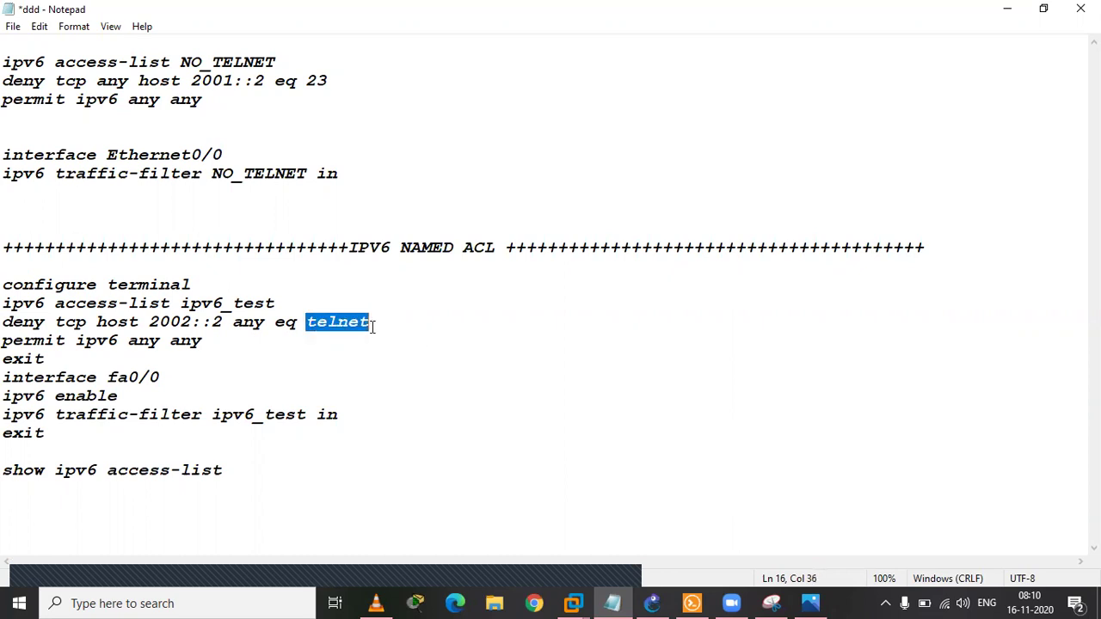
pyautogui.click(345, 352)
pyautogui.moveTo(308, 323); pyautogui.dragTo(370, 324)
# Highlight the permit rule and interface fa0/0 line, then circle R1 on the diagram
pyautogui.moveTo(3, 341); pyautogui.dragTo(233, 345)
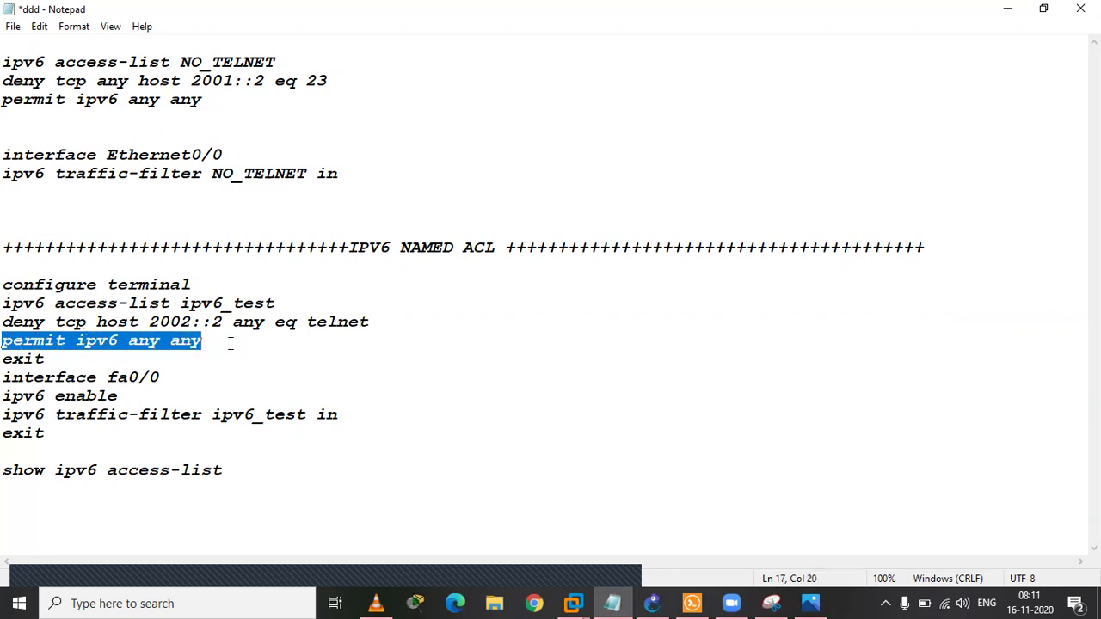
pyautogui.moveTo(149, 321); pyautogui.dragTo(236, 324)
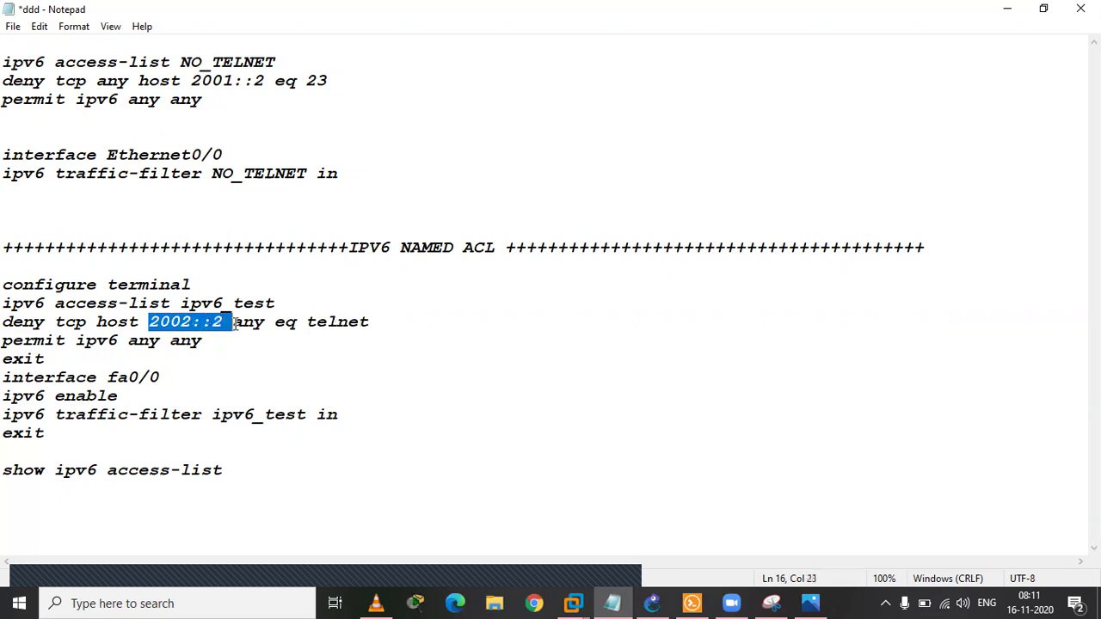
pyautogui.click(245, 352)
pyautogui.moveTo(6, 378); pyautogui.dragTo(170, 378)
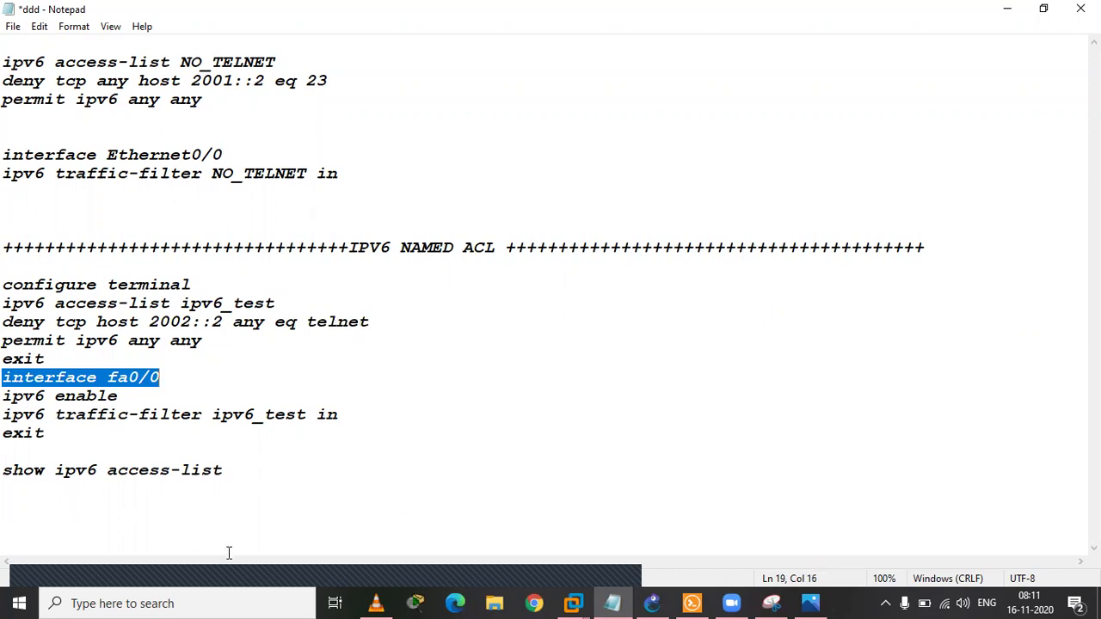
pyautogui.click(771, 603)
pyautogui.moveTo(54, 179)
pyautogui.mouseDown()
pyautogui.moveTo(71, 203)
pyautogui.moveTo(92, 172)
pyautogui.moveTo(69, 157)
pyautogui.moveTo(47, 200)
pyautogui.moveTo(86, 176)
pyautogui.mouseUp()
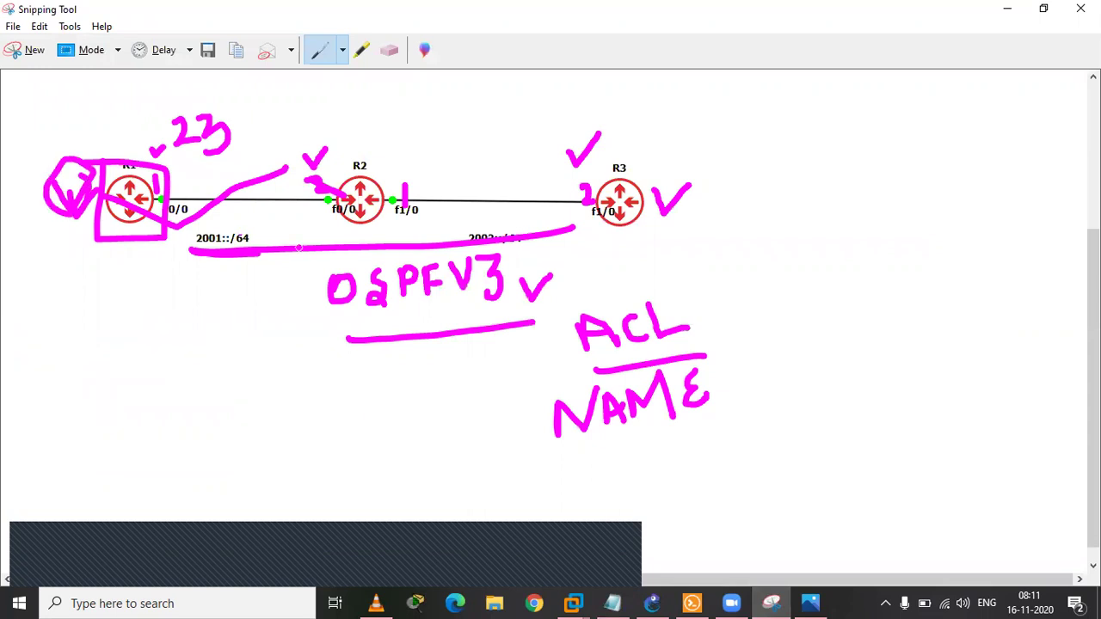
# Circle R2 in pink and draw an arrow from R3 toward it
pyautogui.moveTo(314, 182)
pyautogui.mouseDown()
pyautogui.moveTo(336, 223)
pyautogui.moveTo(364, 219)
pyautogui.moveTo(342, 220)
pyautogui.moveTo(363, 206)
pyautogui.moveTo(359, 186)
pyautogui.moveTo(327, 163)
pyautogui.moveTo(318, 215)
pyautogui.mouseUp()
pyautogui.moveTo(592, 209)
pyautogui.mouseDown()
pyautogui.moveTo(390, 226)
pyautogui.moveTo(376, 240)
pyautogui.moveTo(422, 266)
pyautogui.mouseUp()
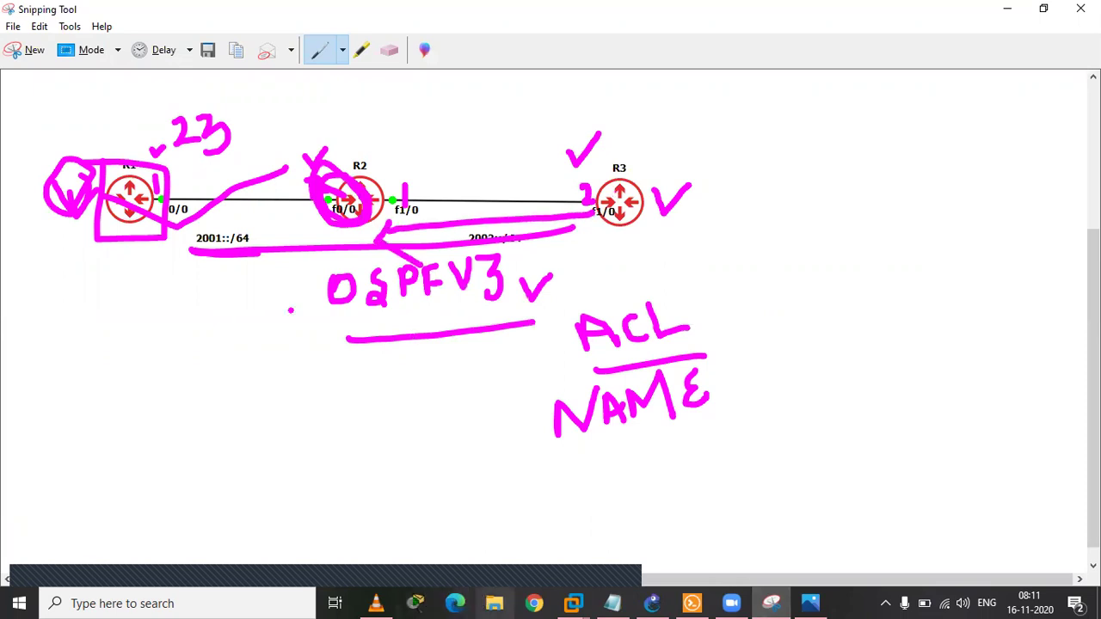
# Review the ipv6 traffic-filter ipv6_test in line in the Notepad notes
pyautogui.click(621, 602)
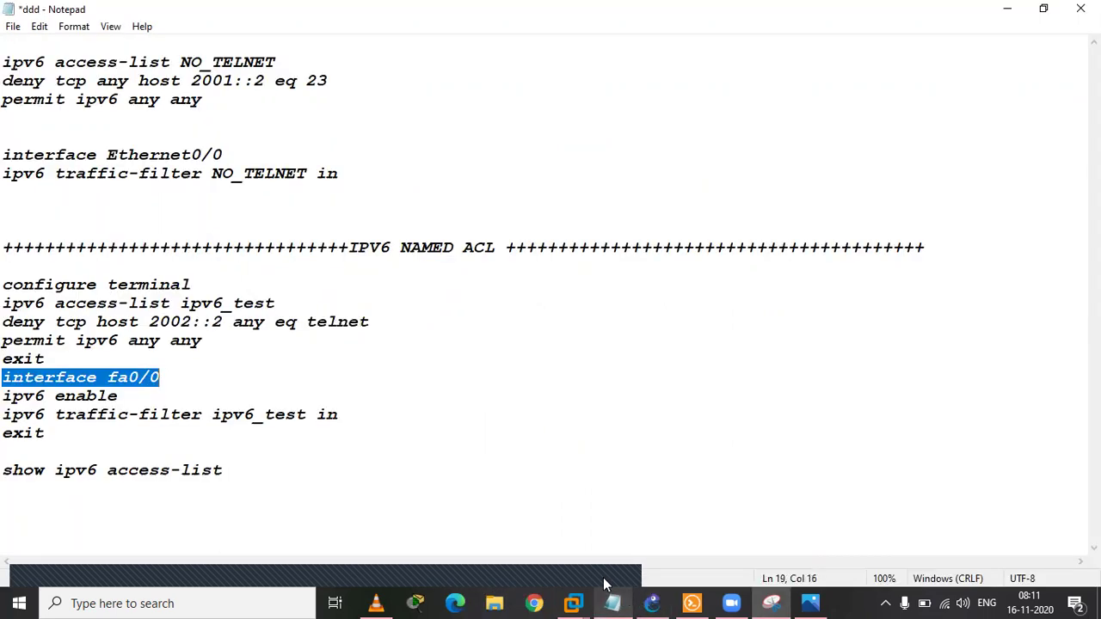
pyautogui.moveTo(315, 421); pyautogui.dragTo(373, 414)
pyautogui.click(339, 463)
pyautogui.moveTo(54, 415); pyautogui.dragTo(200, 413)
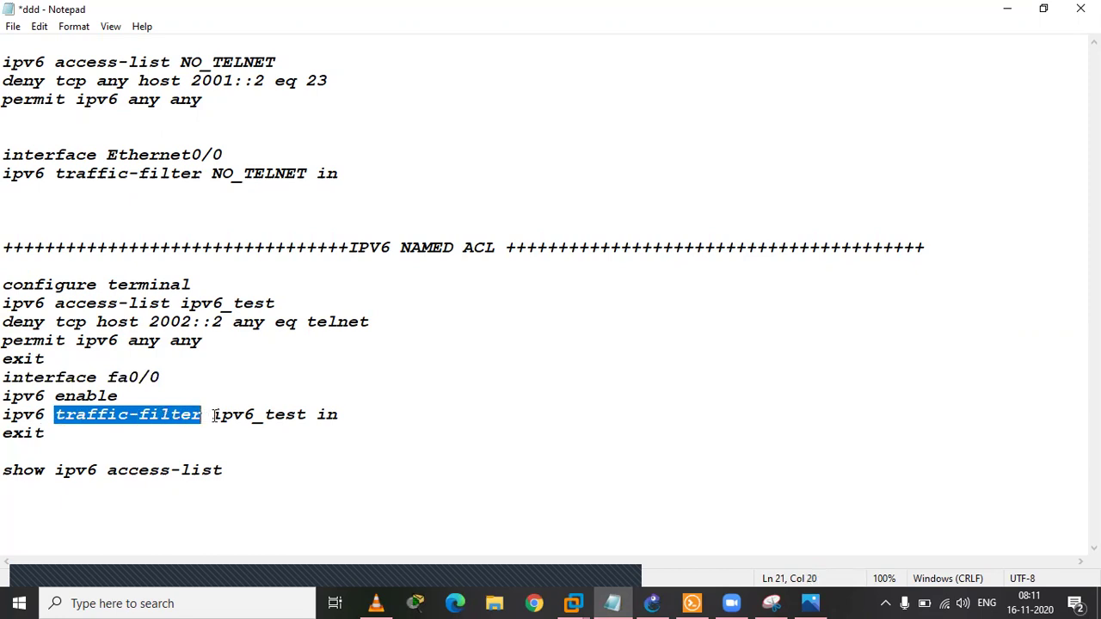
pyautogui.moveTo(210, 414); pyautogui.dragTo(342, 422)
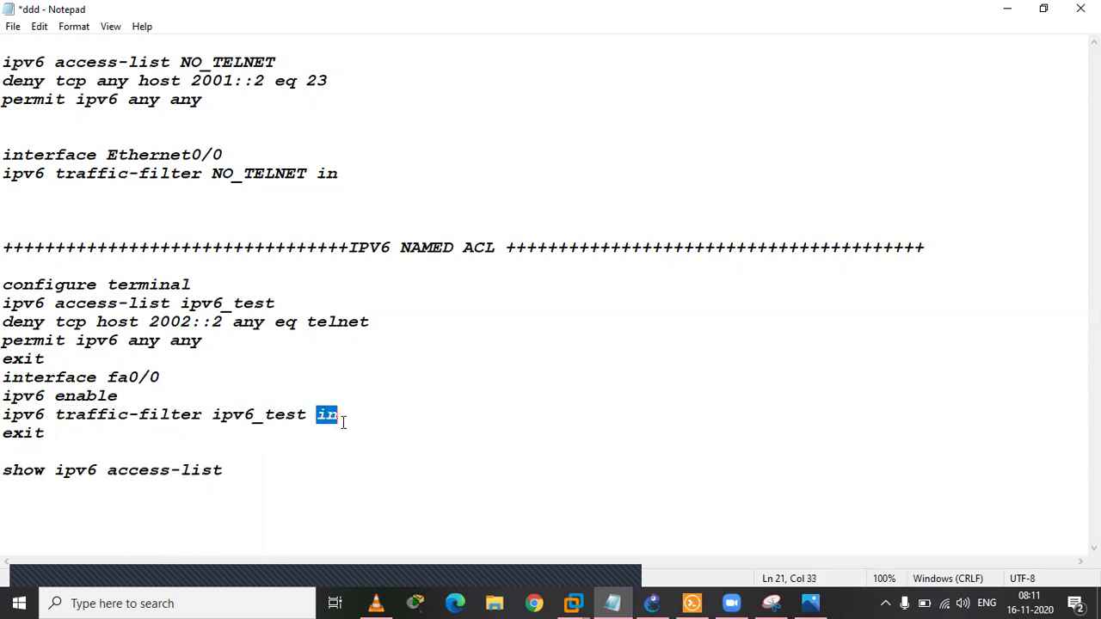
pyautogui.click(48, 465)
# Copy the ACL commands from configure terminal down and paste them into R2's console
pyautogui.moveTo(4, 285); pyautogui.dragTo(71, 432)
pyautogui.rightClick(22, 320)
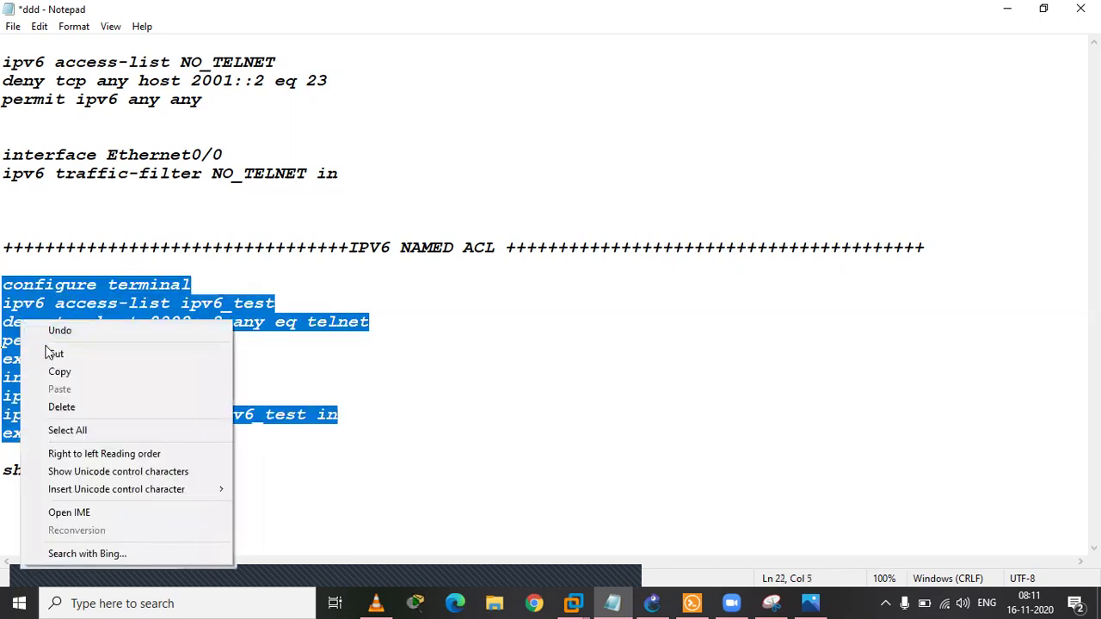
pyautogui.click(59, 372)
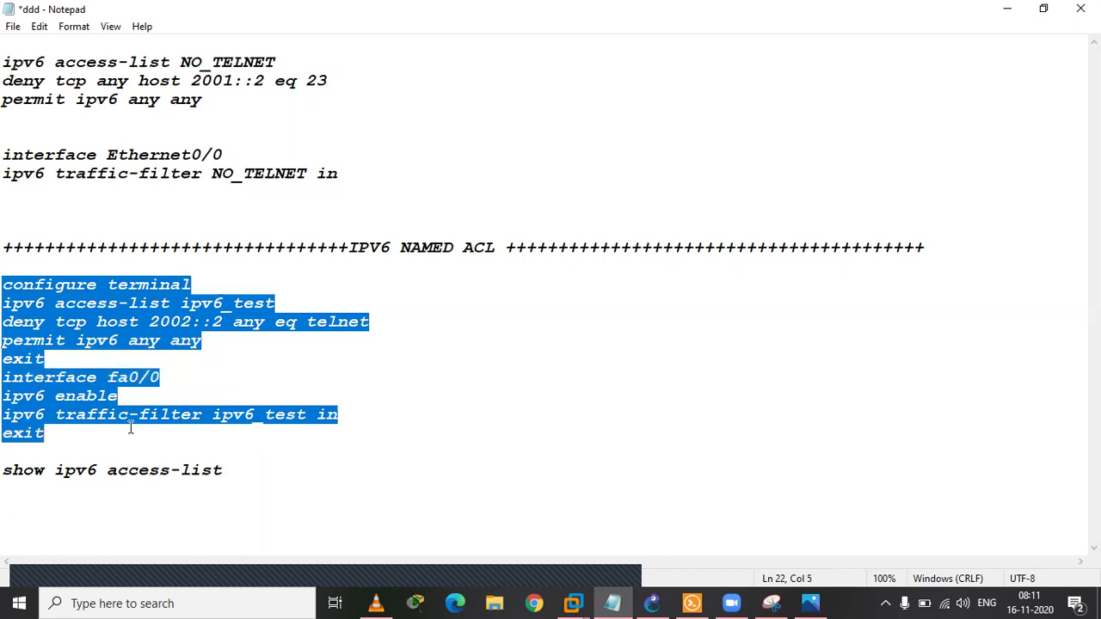
pyautogui.hotkey('alt', 'Tab')
pyautogui.rightClick(125, 521)
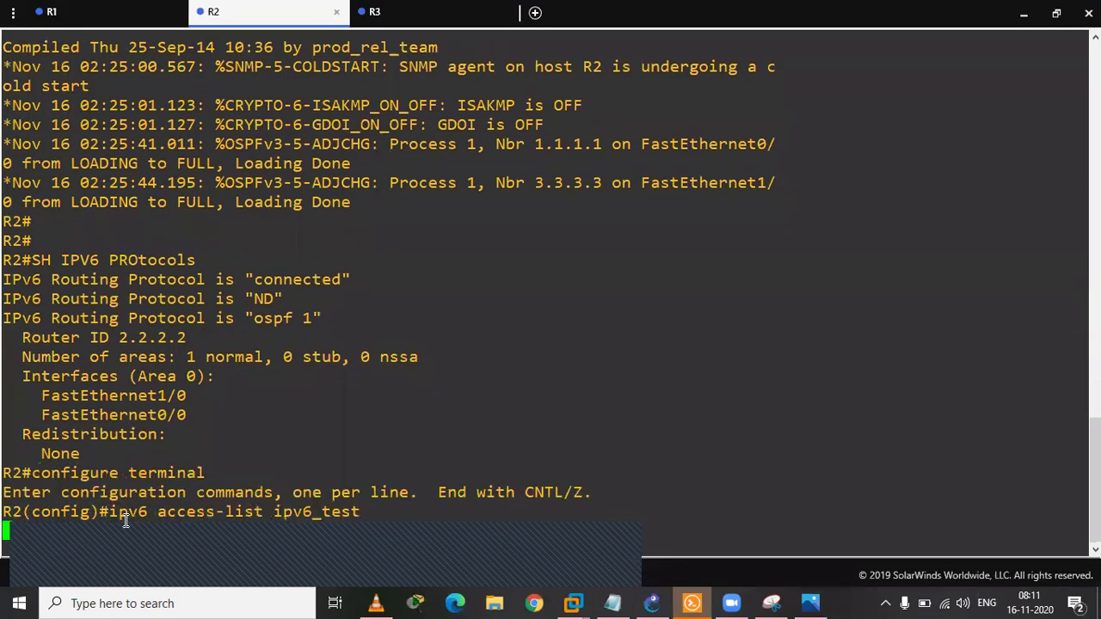
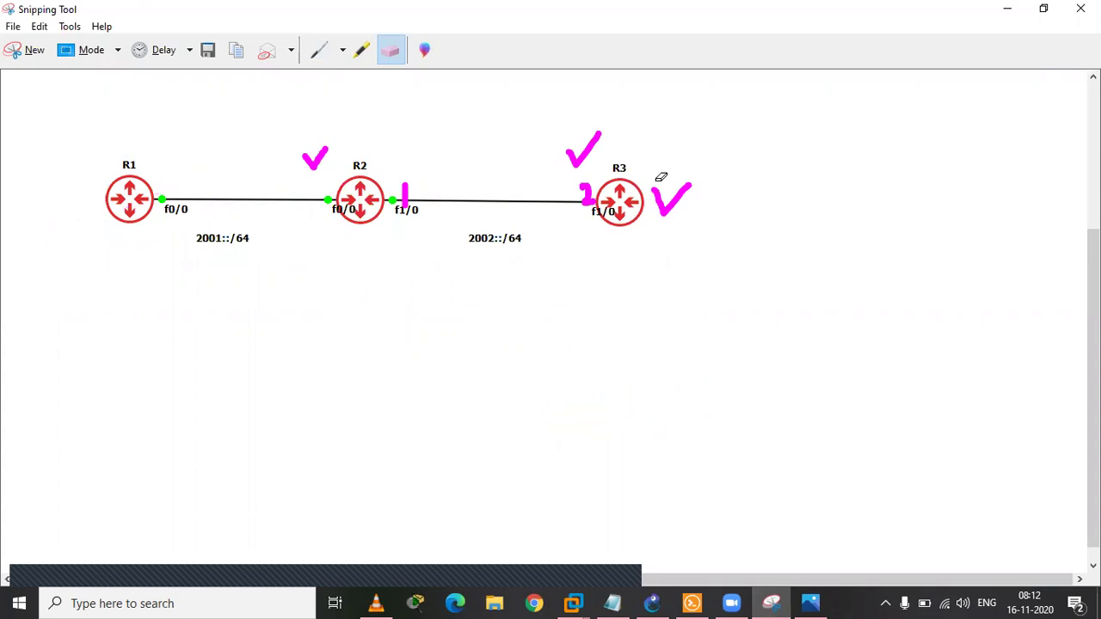
# Erase the old marks near R2 and R3, then mark R1 and R3 with pen ticks and check marks
pyautogui.moveTo(371, 172)
pyautogui.mouseDown()
pyautogui.moveTo(449, 206)
pyautogui.moveTo(633, 198)
pyautogui.mouseUp()
pyautogui.click(318, 51)
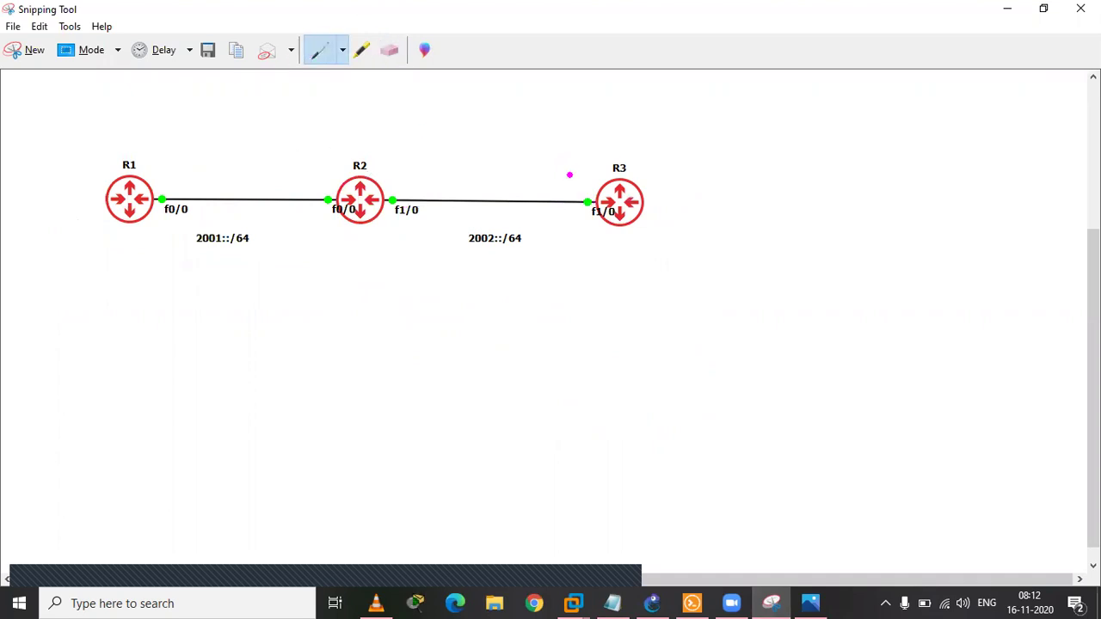
pyautogui.moveTo(132, 194); pyautogui.dragTo(153, 215)
pyautogui.moveTo(611, 195)
pyautogui.mouseDown()
pyautogui.moveTo(618, 204)
pyautogui.moveTo(644, 194)
pyautogui.mouseUp()
pyautogui.moveTo(113, 265); pyautogui.dragTo(165, 260)
pyautogui.moveTo(614, 249)
pyautogui.mouseDown()
pyautogui.moveTo(639, 265)
pyautogui.moveTo(681, 242)
pyautogui.mouseUp()
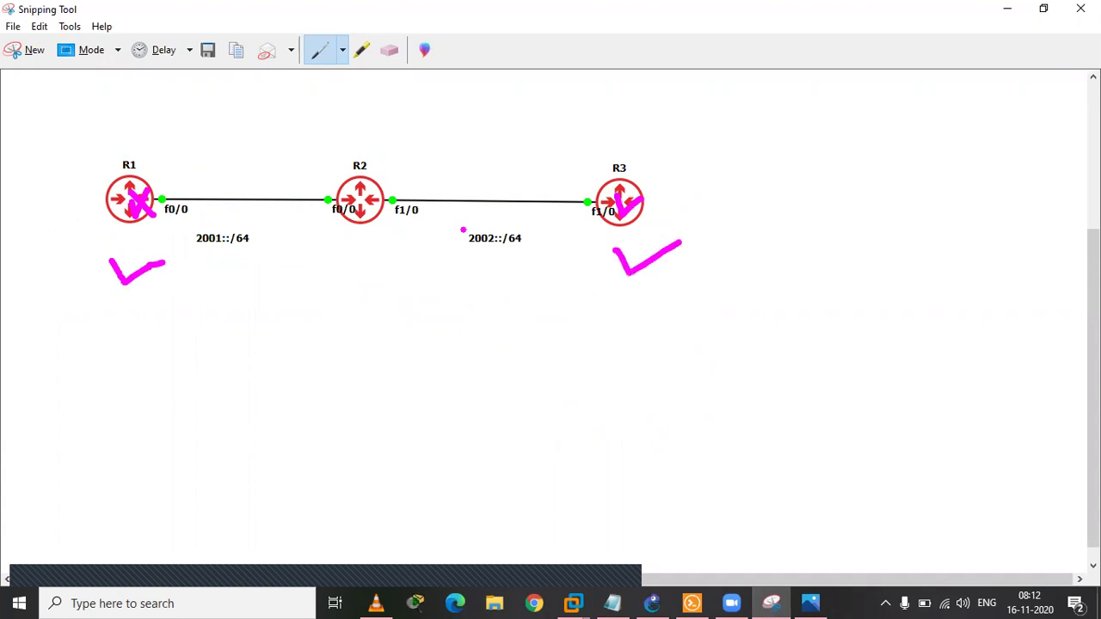
# Draw a crossed-out R3-to-R1 arrow labelled 23, underline the subnets, and tick R1
pyautogui.moveTo(615, 315)
pyautogui.mouseDown()
pyautogui.moveTo(174, 325)
pyautogui.moveTo(184, 304)
pyautogui.moveTo(186, 342)
pyautogui.mouseUp()
pyautogui.moveTo(79, 311)
pyautogui.mouseDown()
pyautogui.moveTo(96, 341)
pyautogui.moveTo(129, 327)
pyautogui.moveTo(119, 349)
pyautogui.mouseUp()
pyautogui.moveTo(418, 290); pyautogui.dragTo(349, 370)
pyautogui.moveTo(357, 305); pyautogui.dragTo(430, 376)
pyautogui.moveTo(456, 359); pyautogui.dragTo(353, 434)
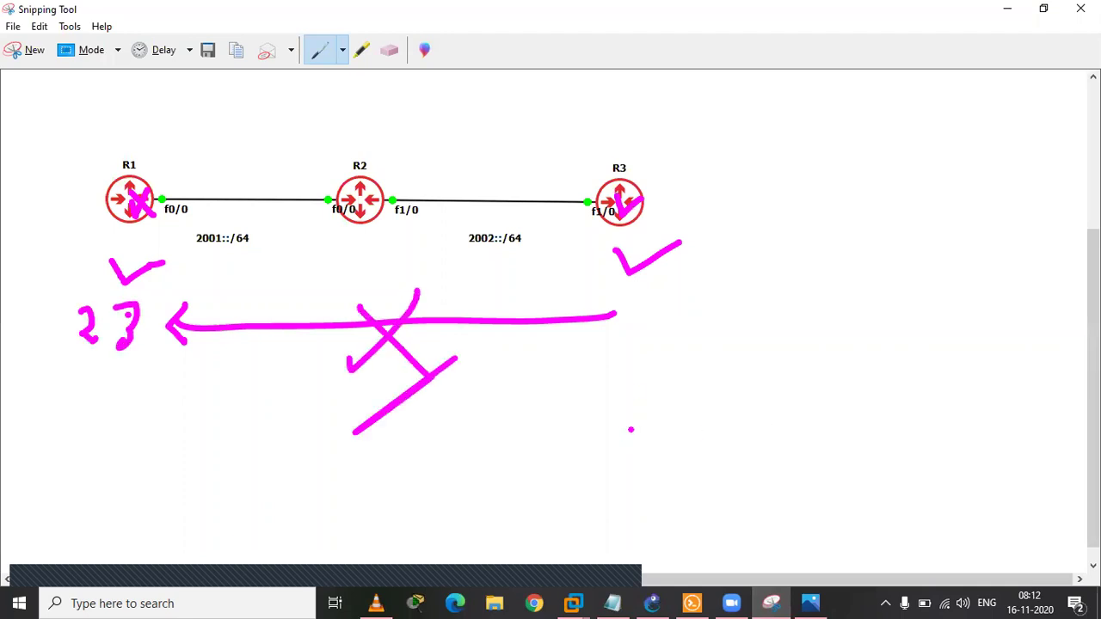
pyautogui.moveTo(177, 234); pyautogui.dragTo(472, 249)
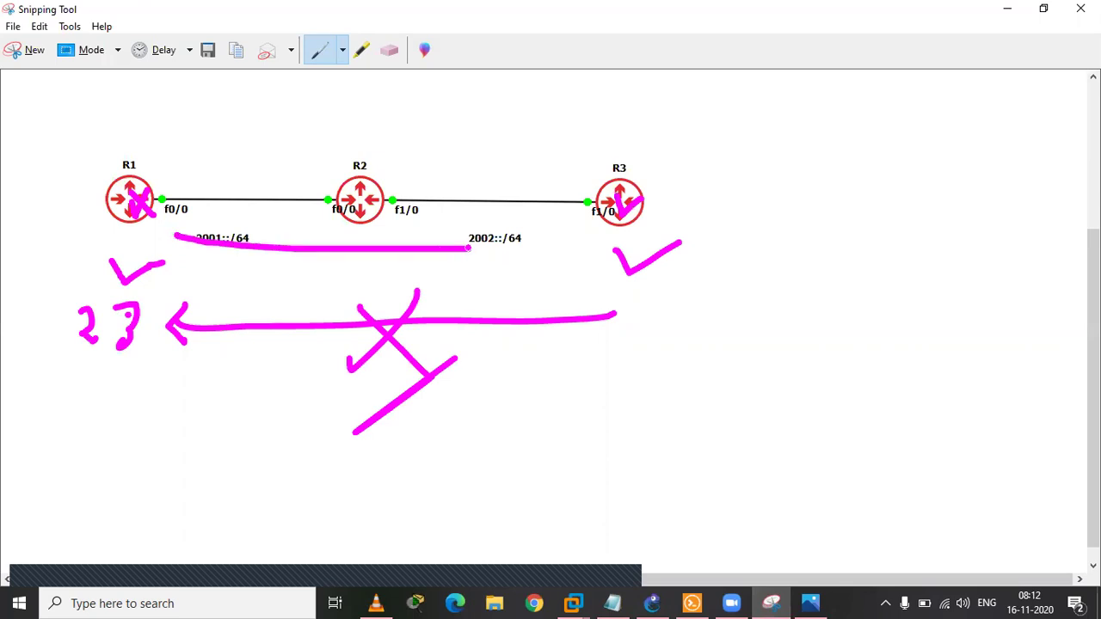
pyautogui.moveTo(220, 279)
pyautogui.mouseDown()
pyautogui.moveTo(473, 287)
pyautogui.moveTo(447, 318)
pyautogui.mouseUp()
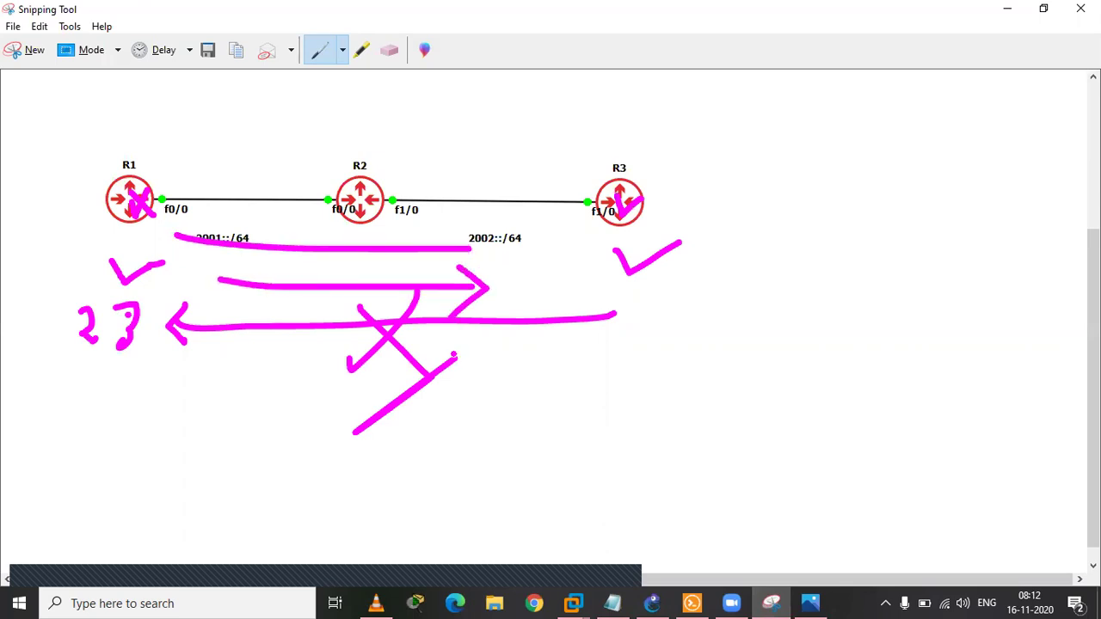
pyautogui.moveTo(64, 183)
pyautogui.mouseDown()
pyautogui.moveTo(76, 207)
pyautogui.moveTo(119, 178)
pyautogui.mouseUp()
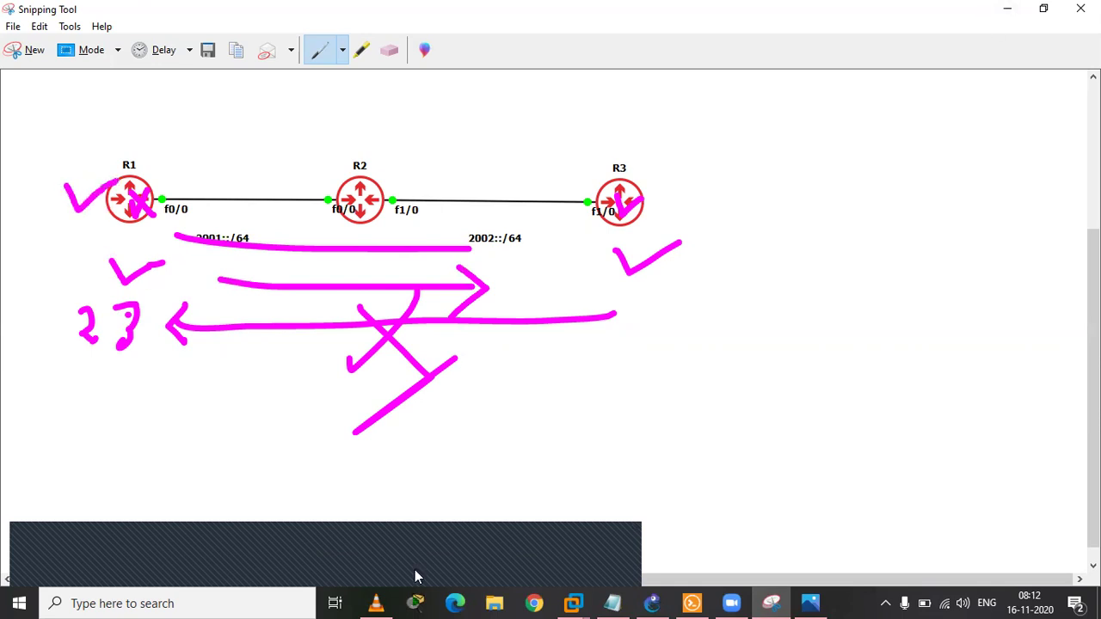
# On R1, enter global configuration and then VTY lines 0 4 configuration
pyautogui.click(615, 602)
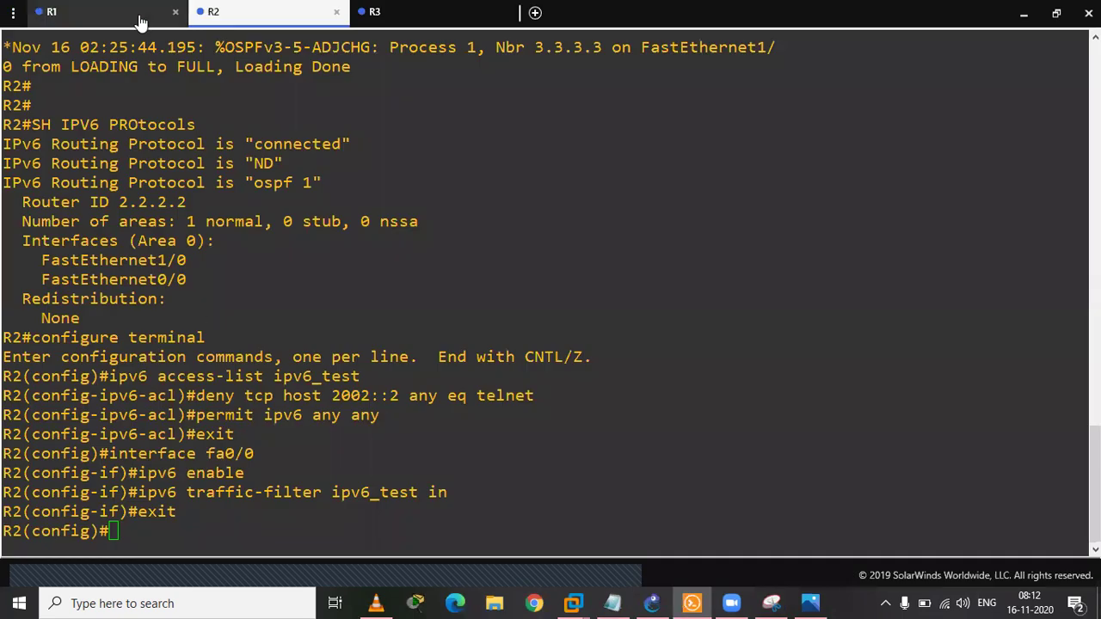
pyautogui.click(52, 11)
pyautogui.moveTo(105, 558); pyautogui.dragTo(110, 553)
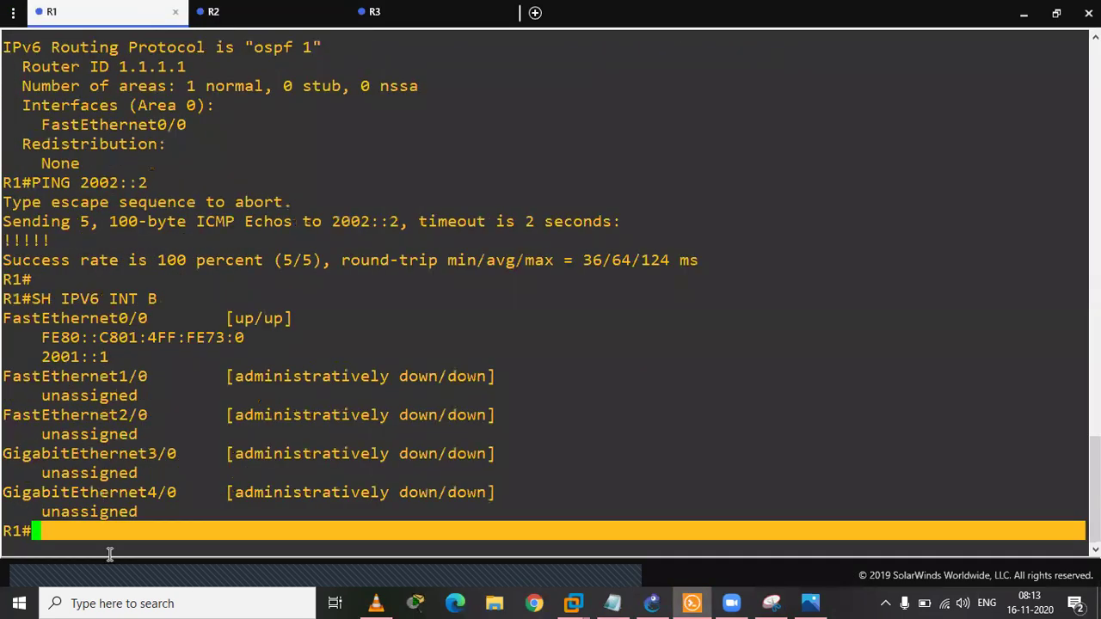
pyautogui.write('CONF YT')
pyautogui.press('Return')
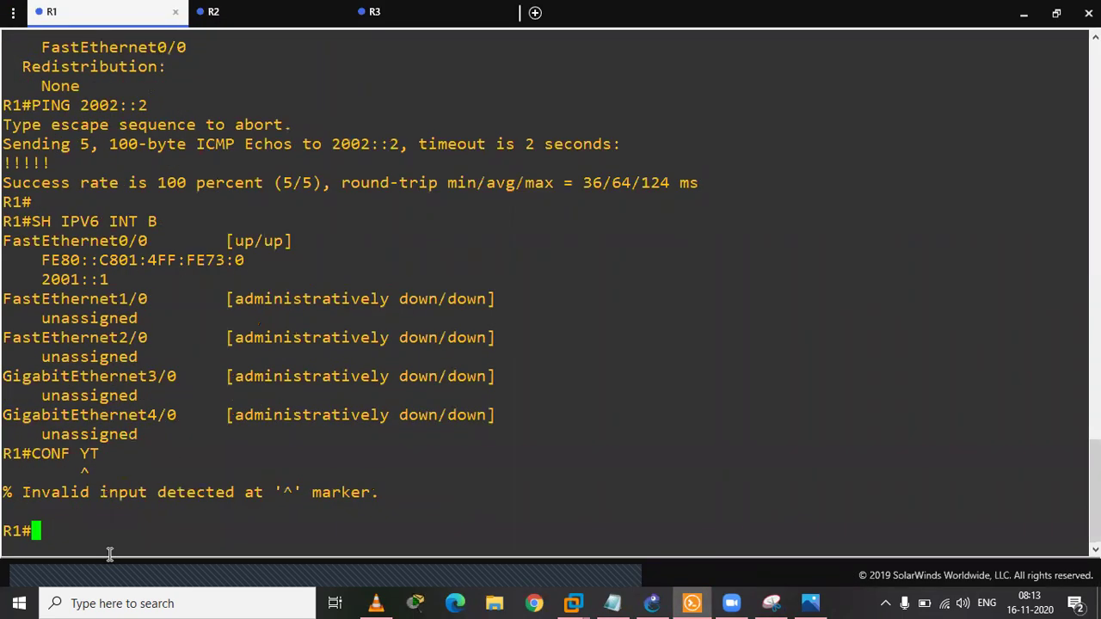
pyautogui.write('CONF T')
pyautogui.press('Return')
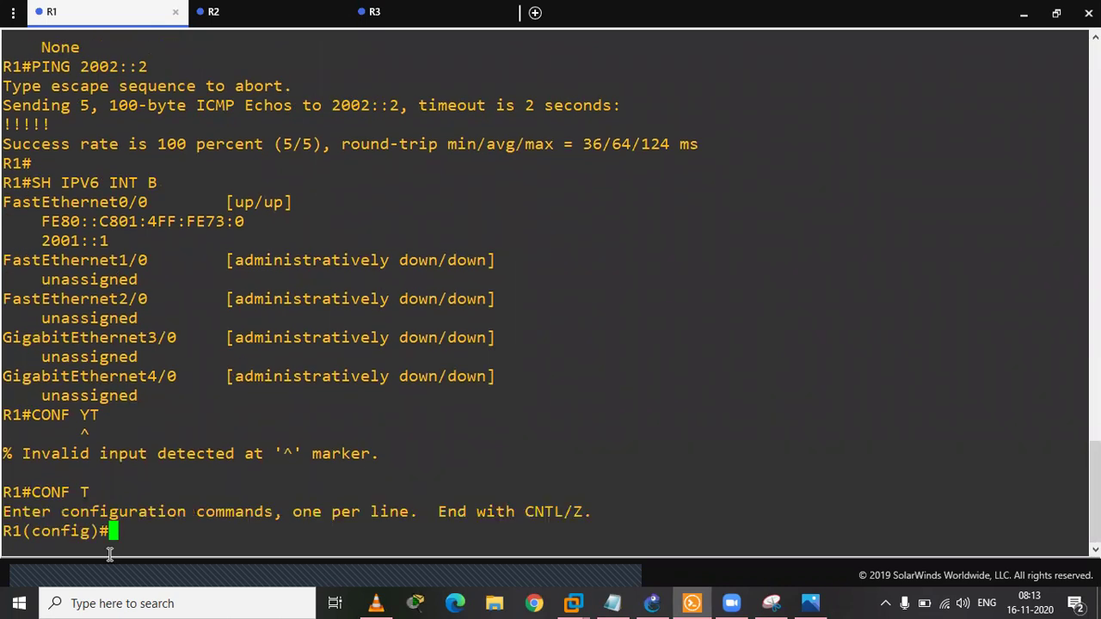
pyautogui.write('LINE VTY ')
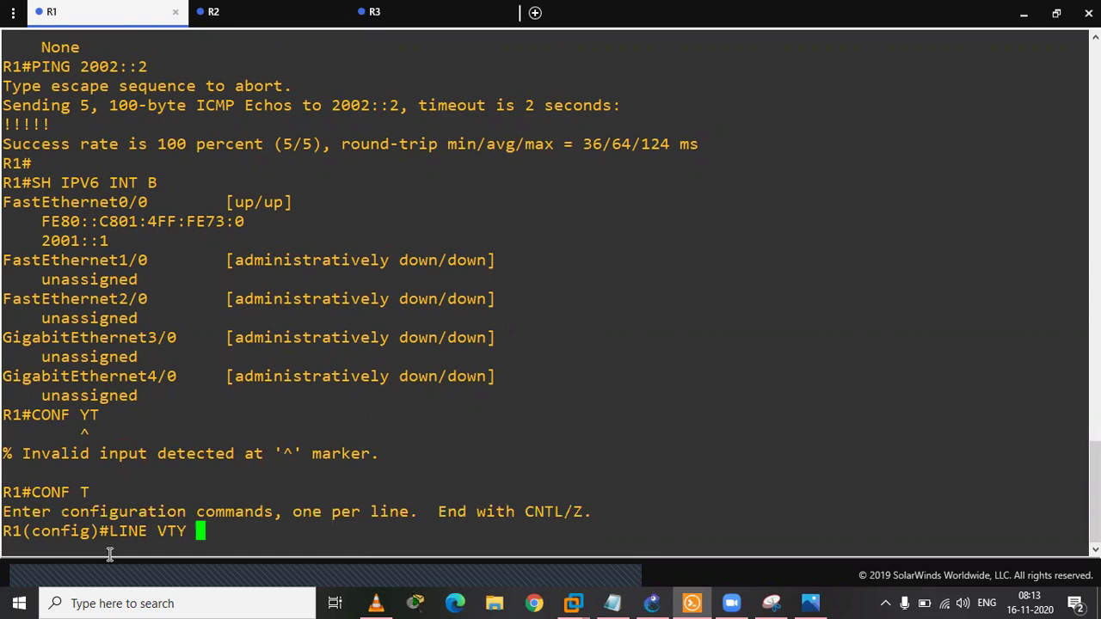
pyautogui.write('0 4')
pyautogui.press('Return')
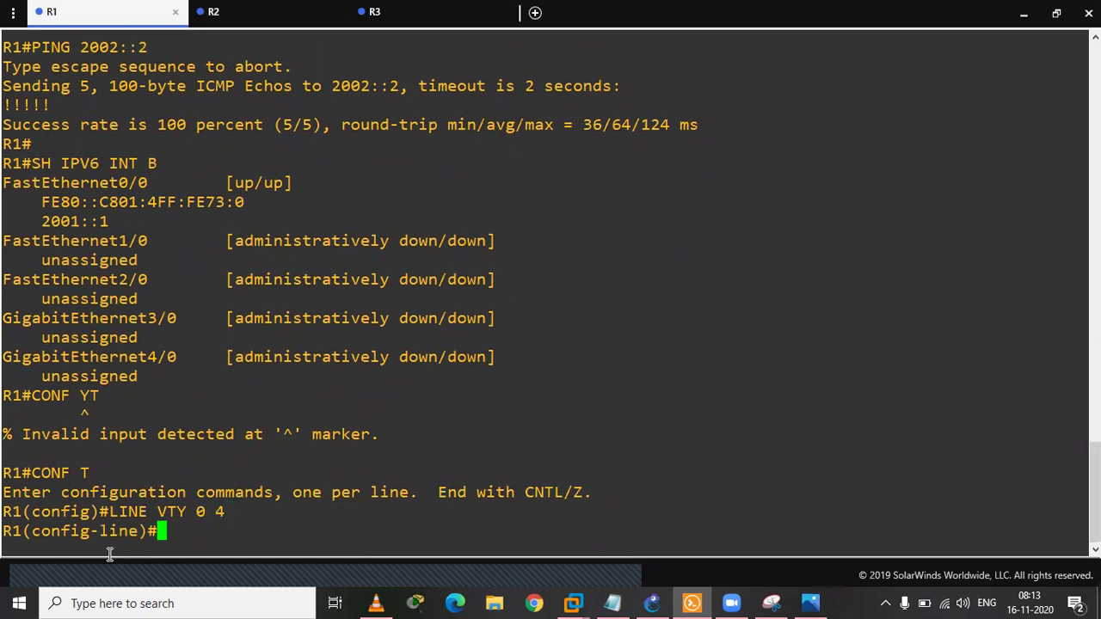
# Give the VTY lines a password with login required, set an enable secret, and return to privileged mode
pyautogui.write('paas')
pyautogui.press('BackSpace')
pyautogui.press('BackSpace')
pyautogui.write('ss 123')
pyautogui.press('Return')
pyautogui.write('login')
pyautogui.press('Return')
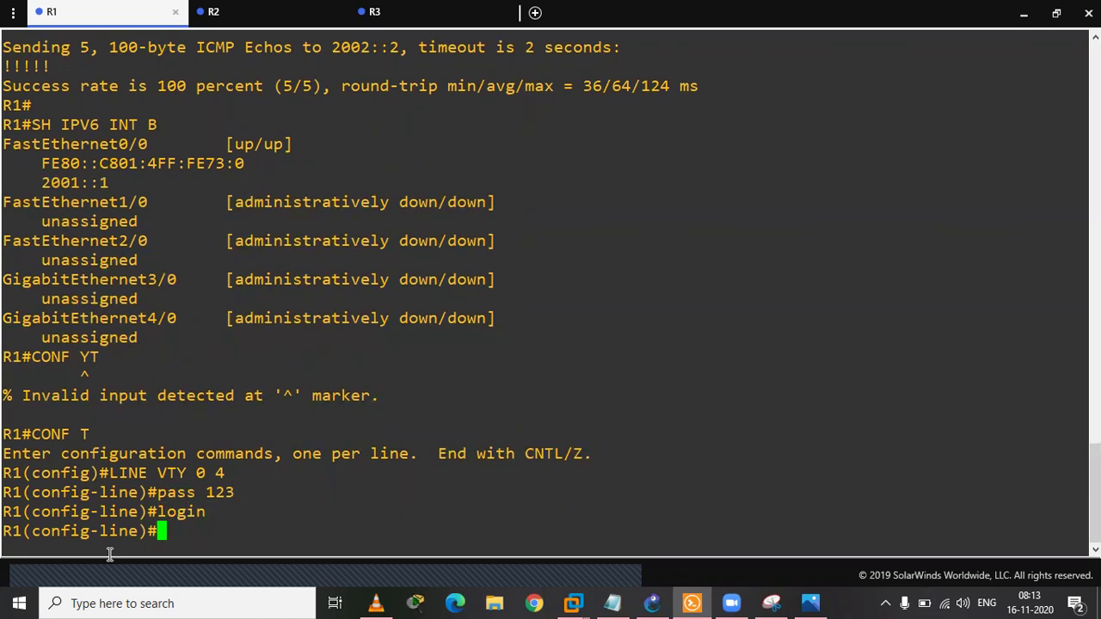
pyautogui.write('ena')
pyautogui.press('Tab')
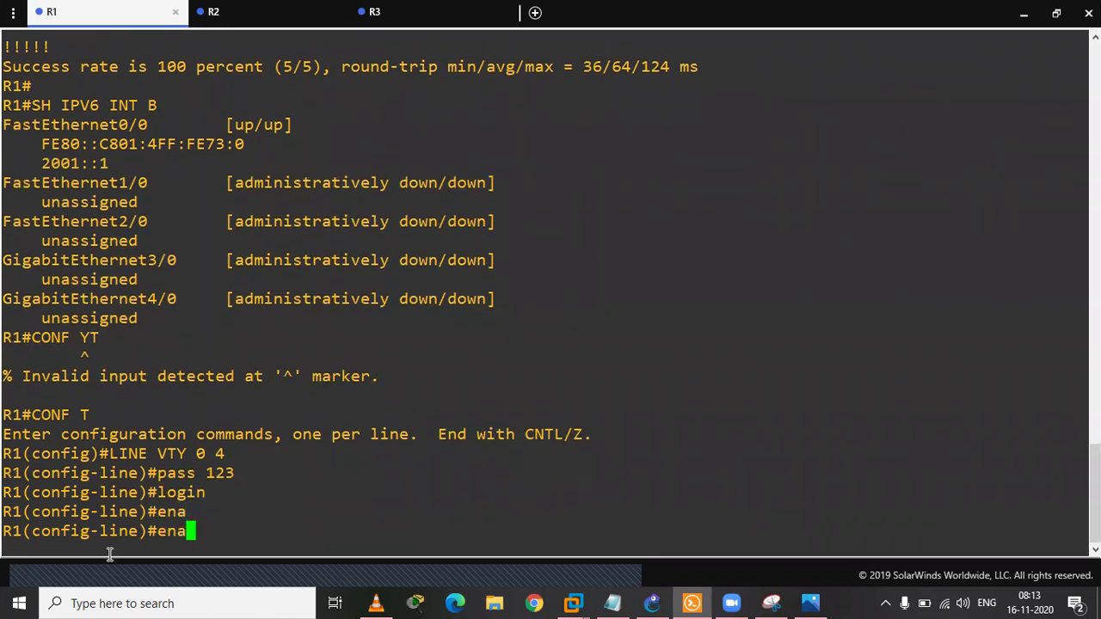
pyautogui.write('sec 123')
pyautogui.press('Return')
pyautogui.hotkey('ctrl', 'z')
pyautogui.hotkey('ctrl', 'z')
pyautogui.hotkey('ctrl', 'z')
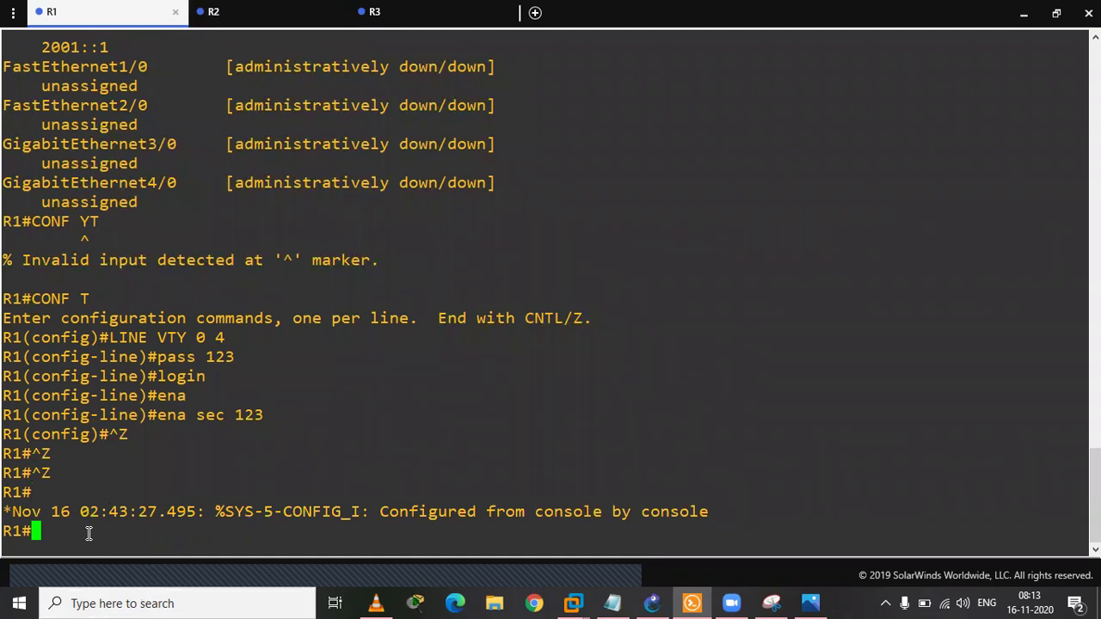
# On R3, rerun the ping to R1 at 2001::1
pyautogui.click(428, 17)
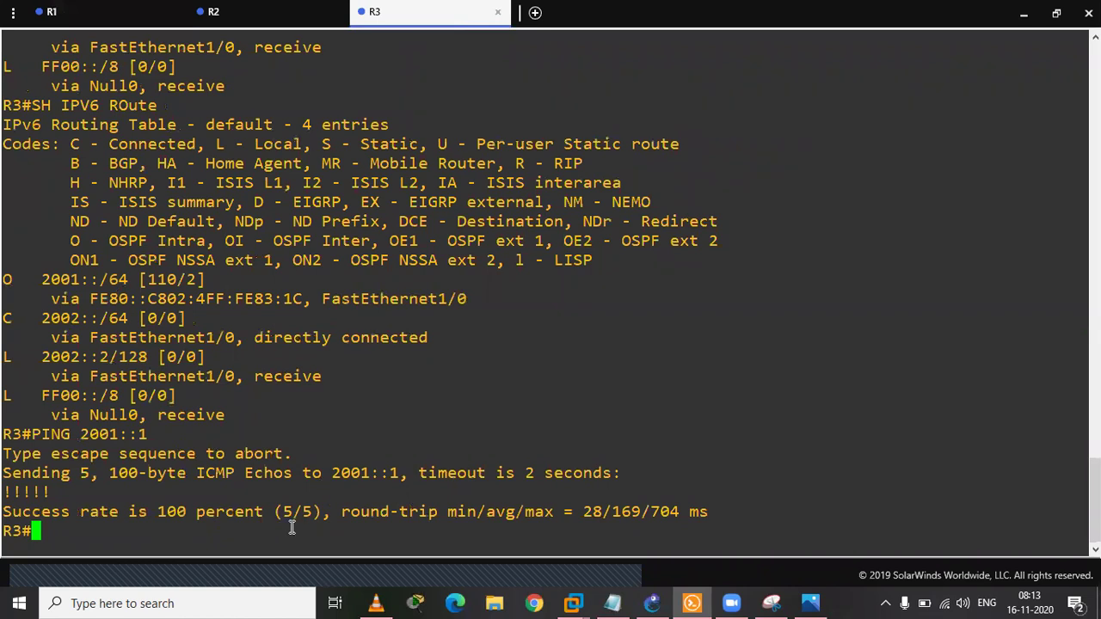
pyautogui.press('Up')
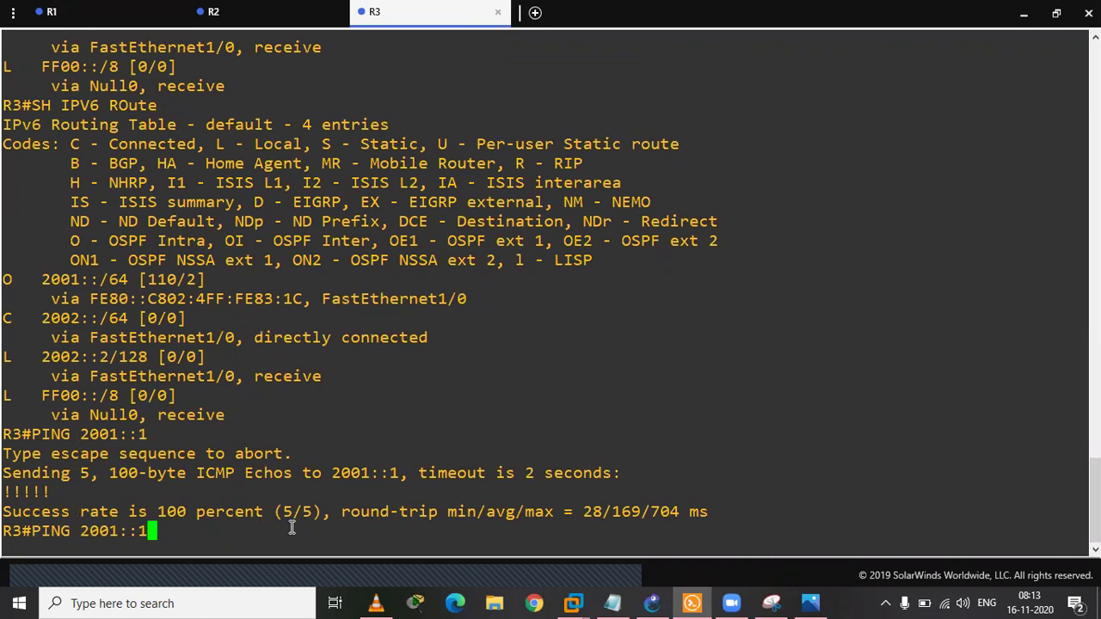
pyautogui.press('Return')
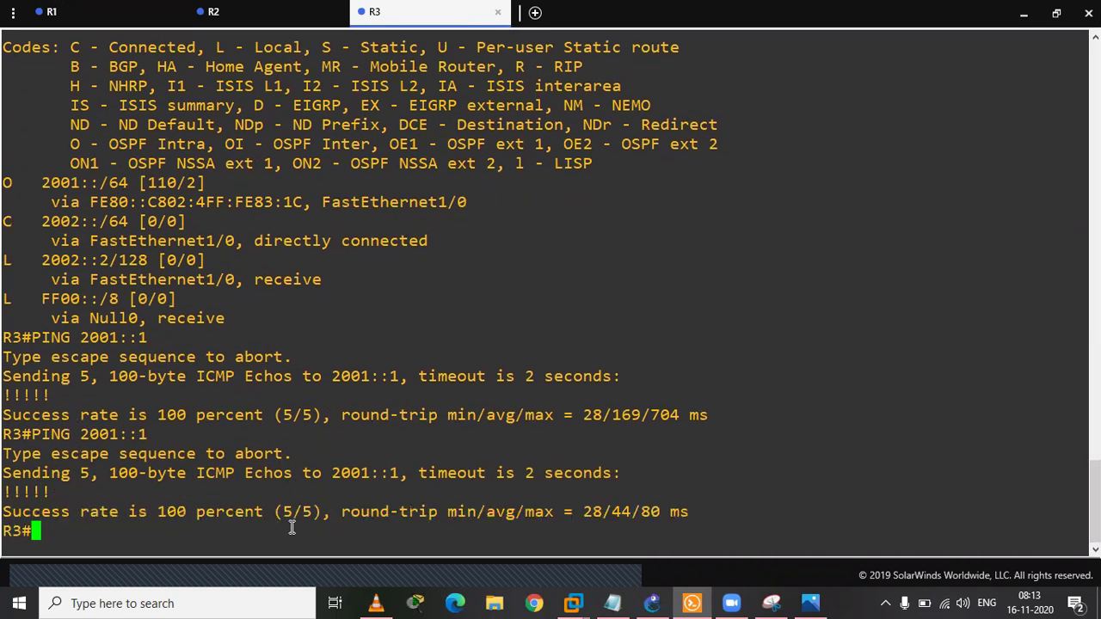
# Edit the ping into telnet 2001::1 and try telnetting from R3 to R1
pyautogui.press('Up')
pyautogui.press('Left')
pyautogui.press('Left')
pyautogui.press('Left')
pyautogui.press('Left')
pyautogui.press('Left')
pyautogui.press('Left')
pyautogui.press('Left')
pyautogui.press('Left')
pyautogui.press('Left')
pyautogui.press('Left')
pyautogui.press('Left')
pyautogui.press('Left')
pyautogui.press('Right')
pyautogui.press('Right')
pyautogui.press('Right')
pyautogui.press('Right')
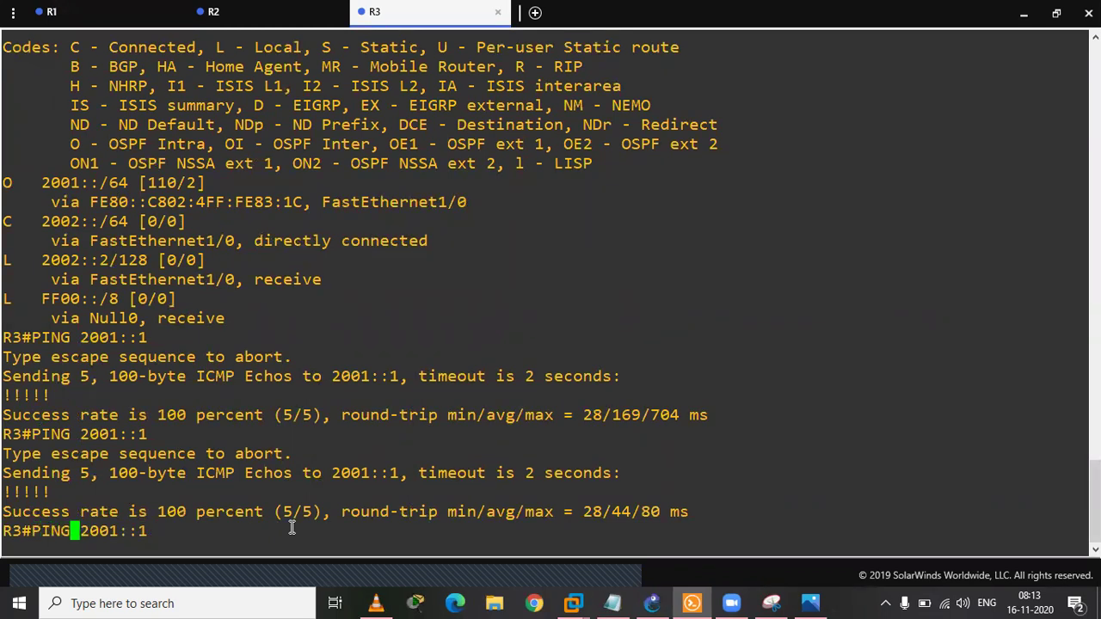
pyautogui.press('BackSpace')
pyautogui.press('BackSpace')
pyautogui.press('BackSpace')
pyautogui.press('BackSpace')
pyautogui.write('t')
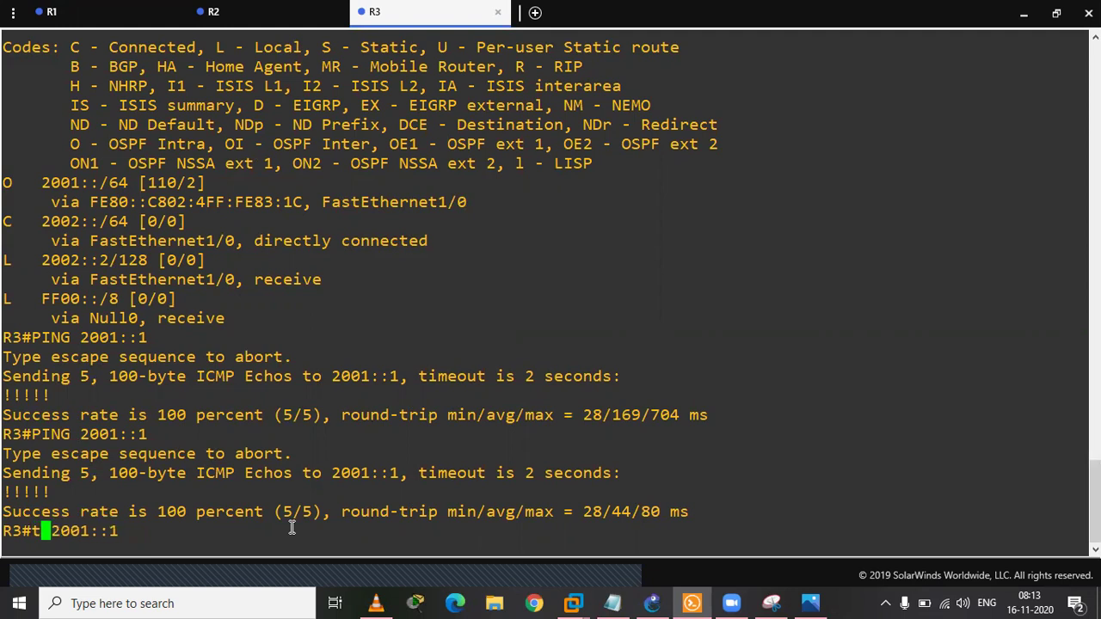
pyautogui.write('elnet')
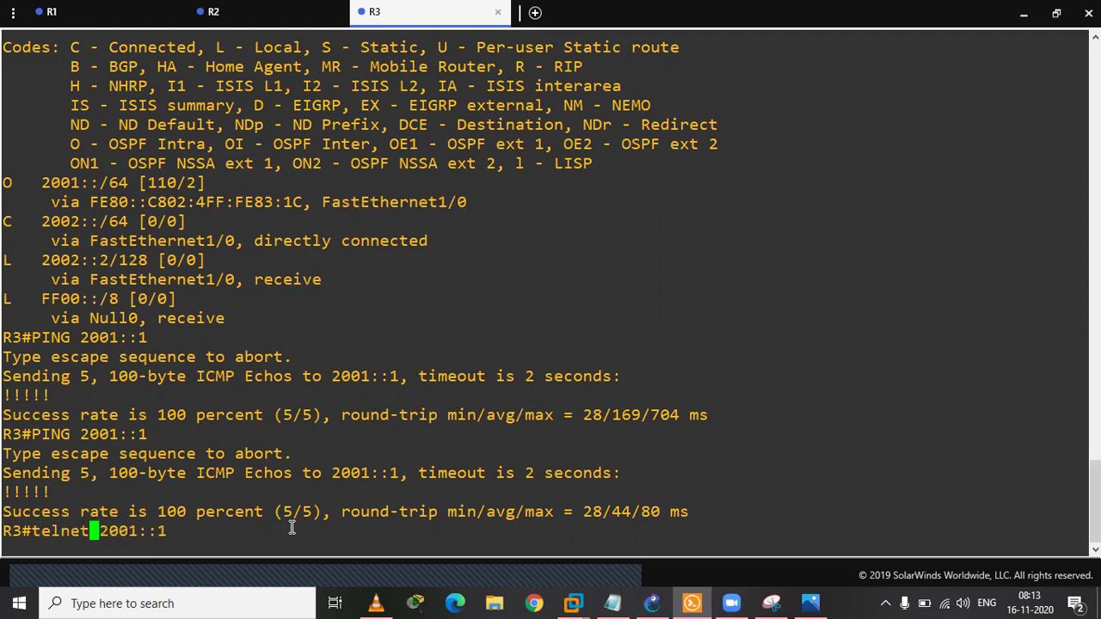
pyautogui.press('Return')
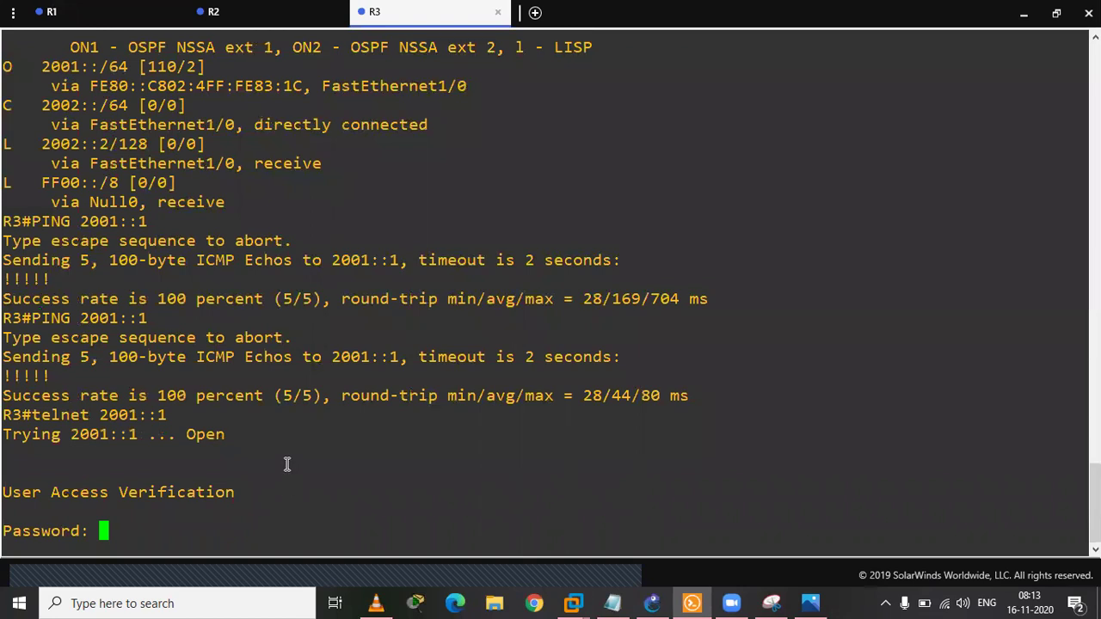
pyautogui.moveTo(691, 602)
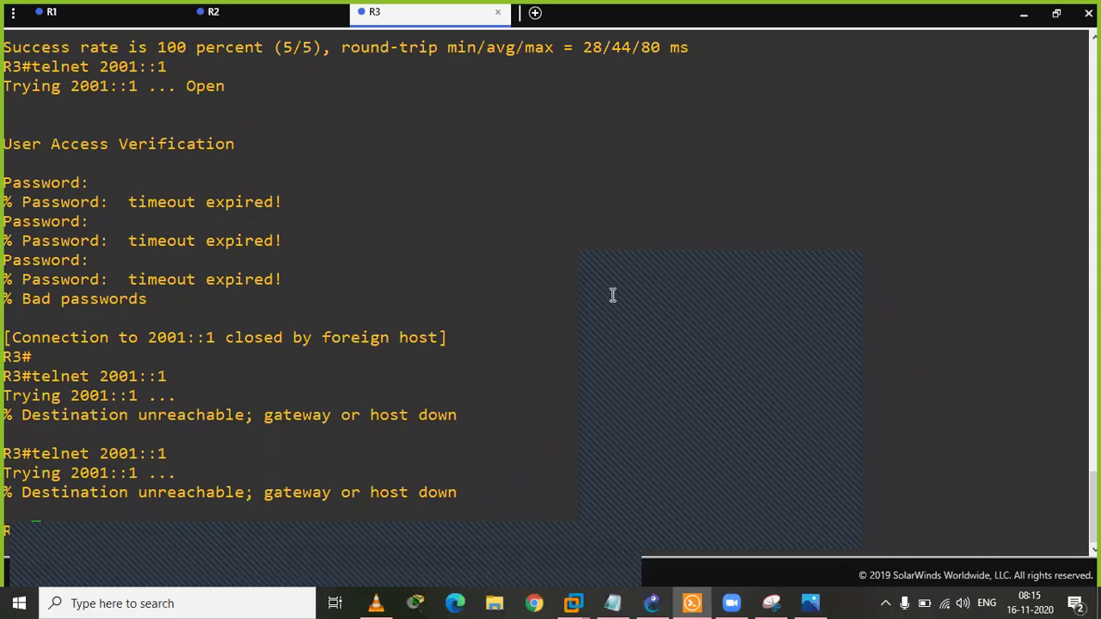
# In the Notepad notes, change the ipv6_test traffic-filter direction from 'in' to 'out'
pyautogui.hotkey('alt', 'Tab')
pyautogui.click(289, 454)
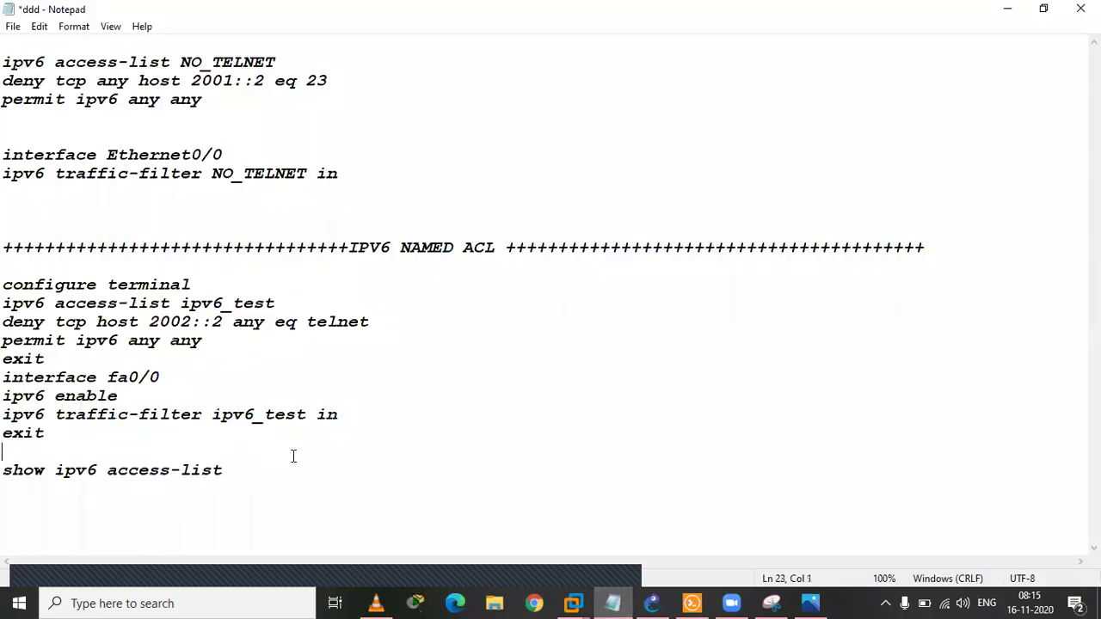
pyautogui.moveTo(316, 415); pyautogui.dragTo(341, 416)
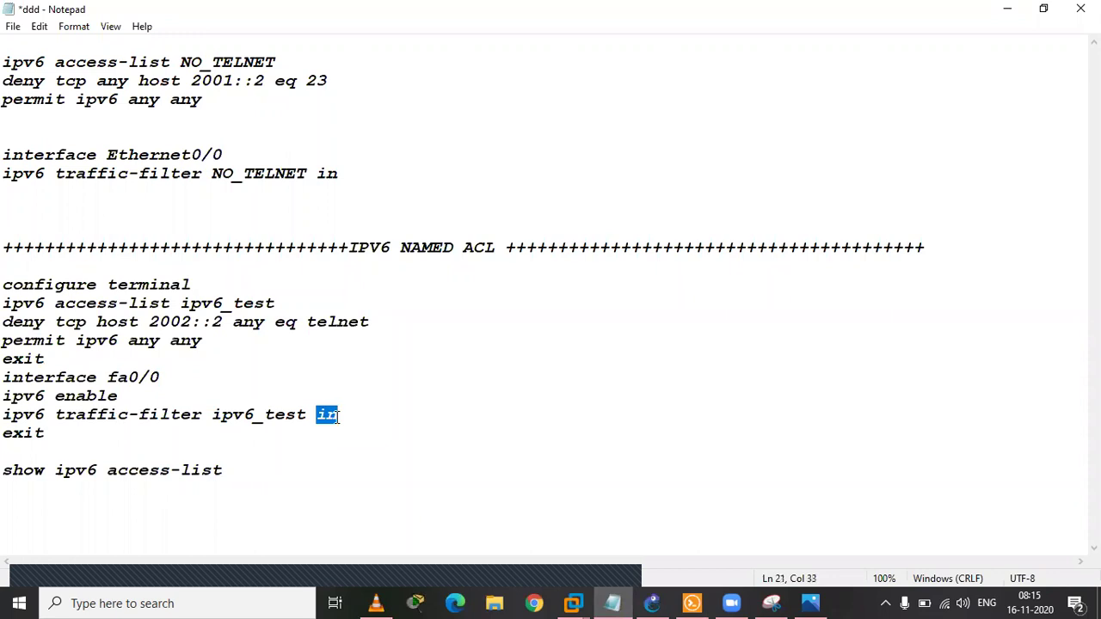
pyautogui.write('out')
pyautogui.click(386, 493)
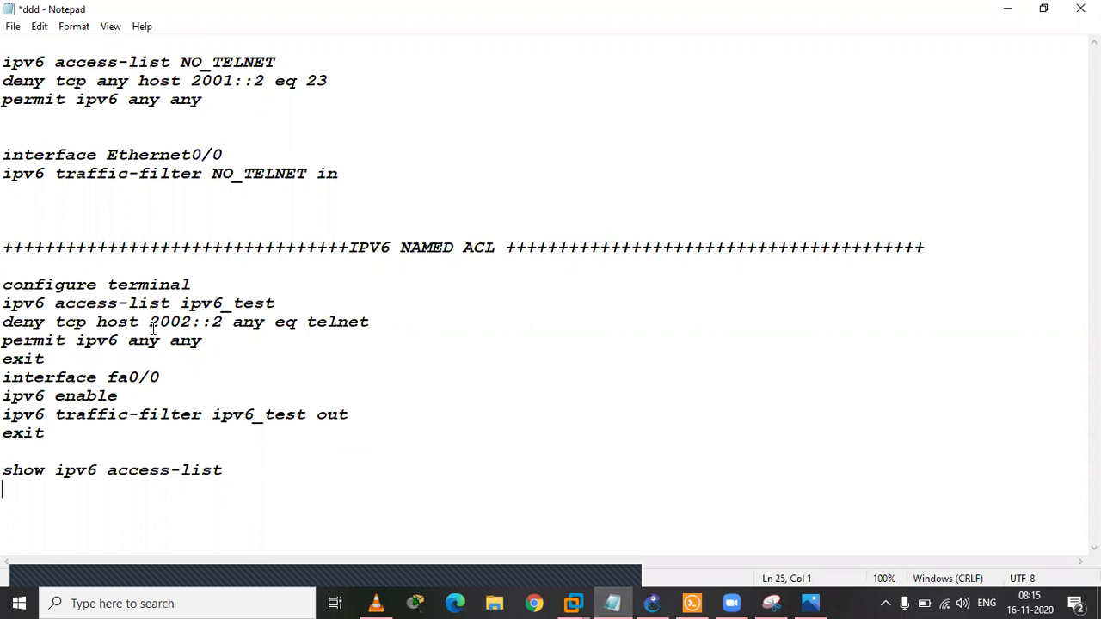
# Highlight the 2002::2 source address and the 'out' direction on the filter line
pyautogui.moveTo(147, 325); pyautogui.dragTo(223, 325)
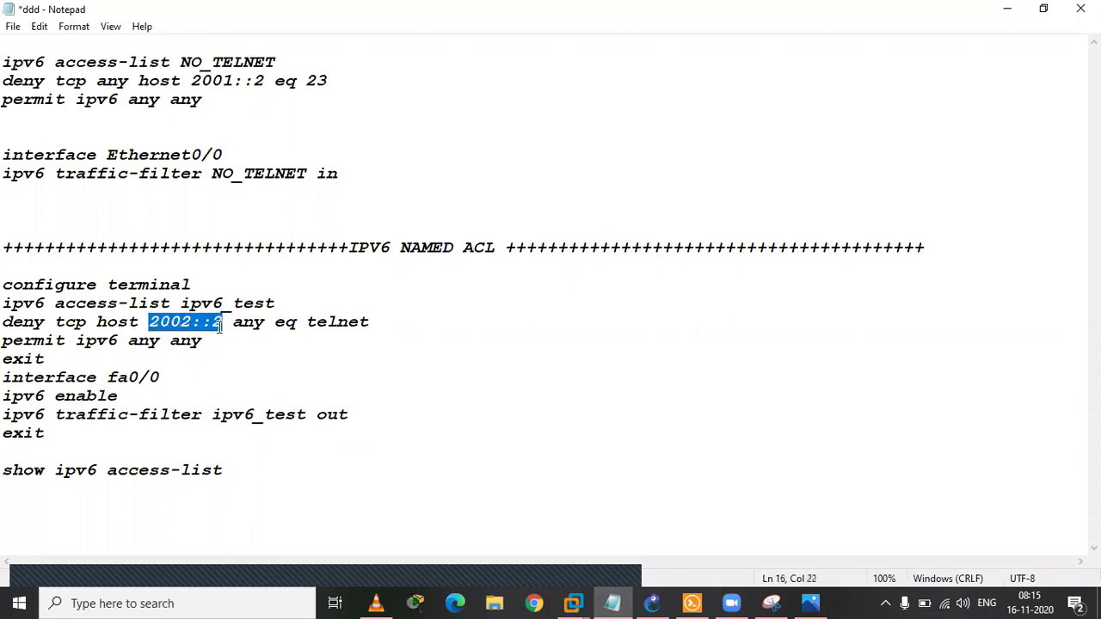
pyautogui.click(148, 325)
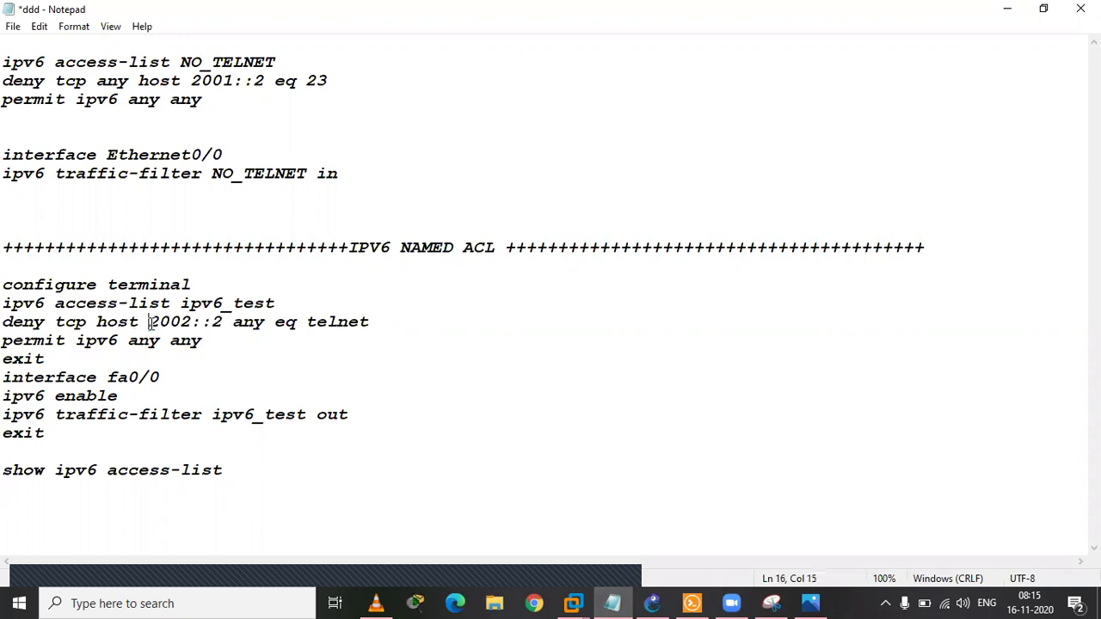
pyautogui.moveTo(148, 325); pyautogui.dragTo(222, 323)
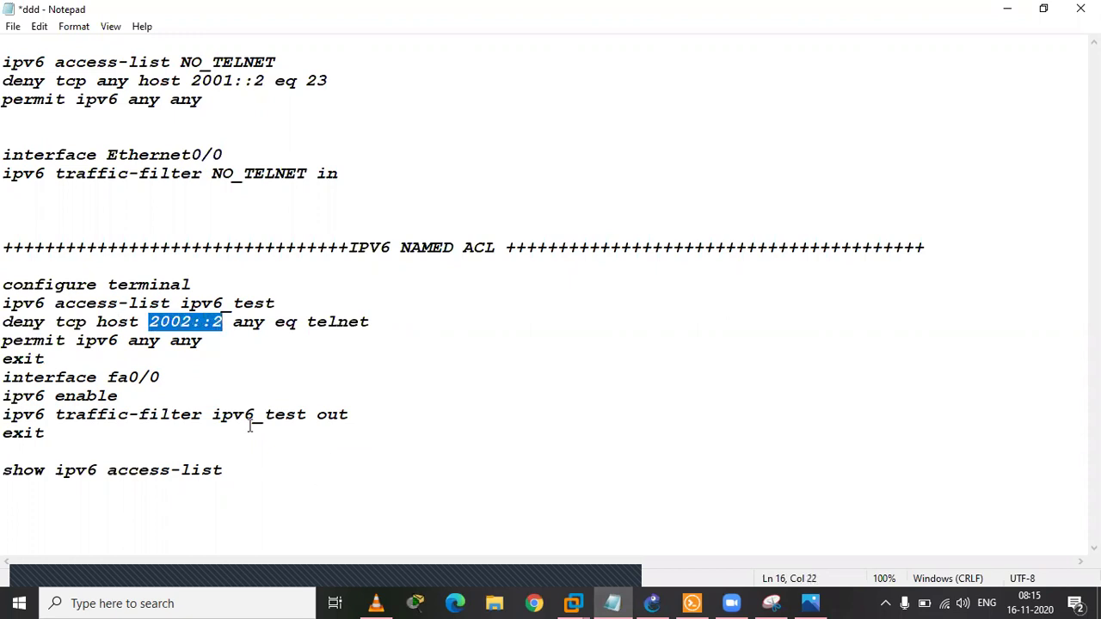
pyautogui.moveTo(306, 415); pyautogui.dragTo(348, 414)
pyautogui.click(692, 603)
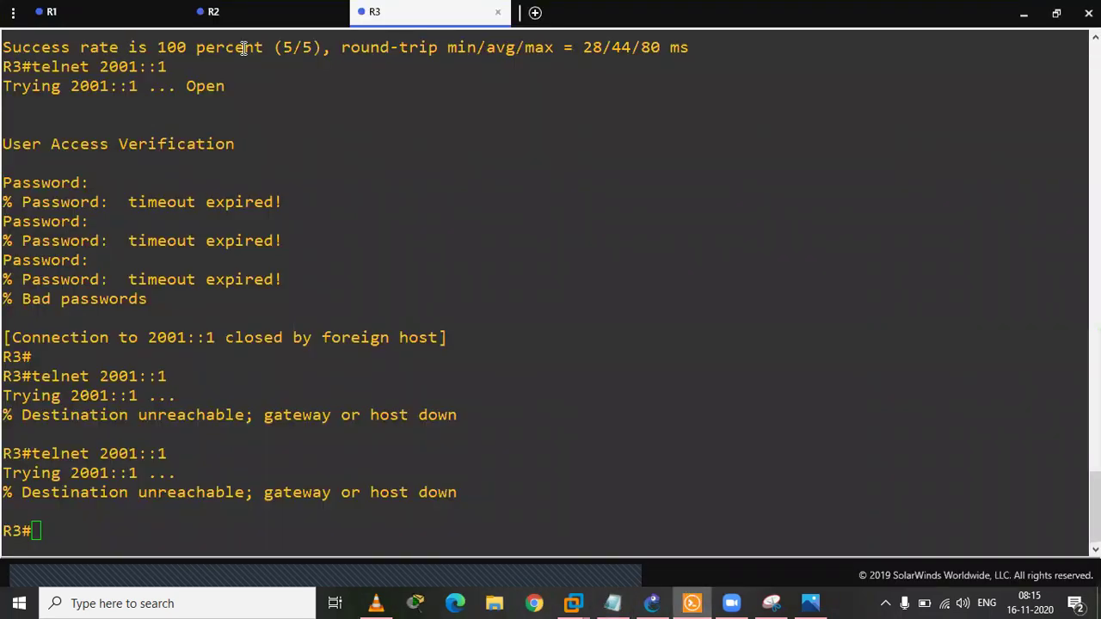
# On R2, apply 'ipv6 traffic-filter ipv6_test out' to fa0/0, then exit interface mode
pyautogui.click(262, 15)
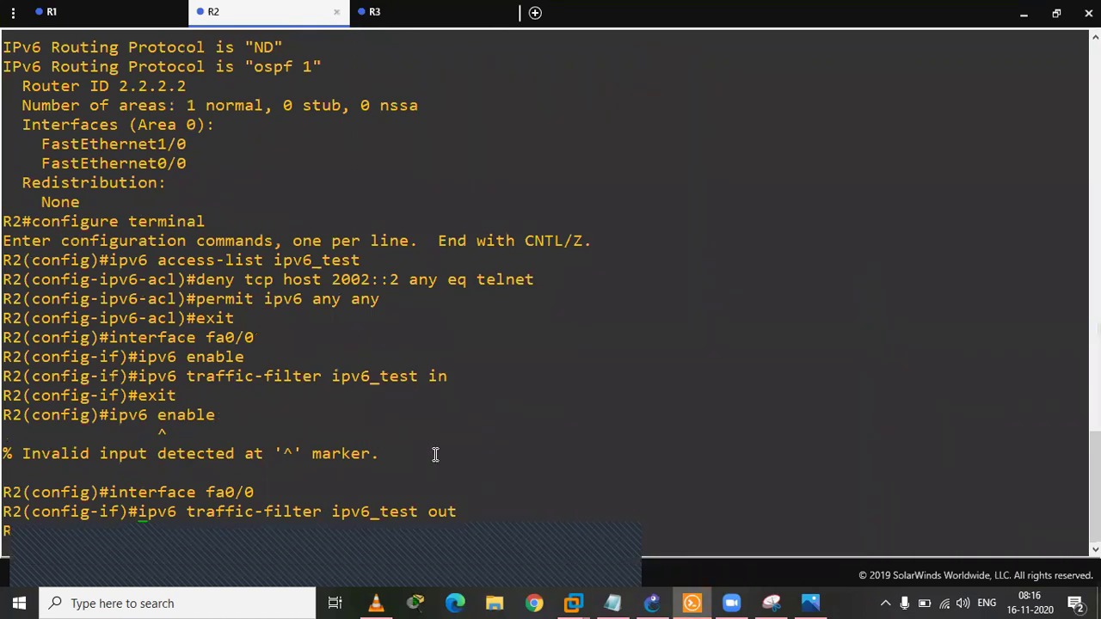
pyautogui.moveTo(109, 492); pyautogui.dragTo(316, 509)
pyautogui.moveTo(419, 511); pyautogui.dragTo(463, 514)
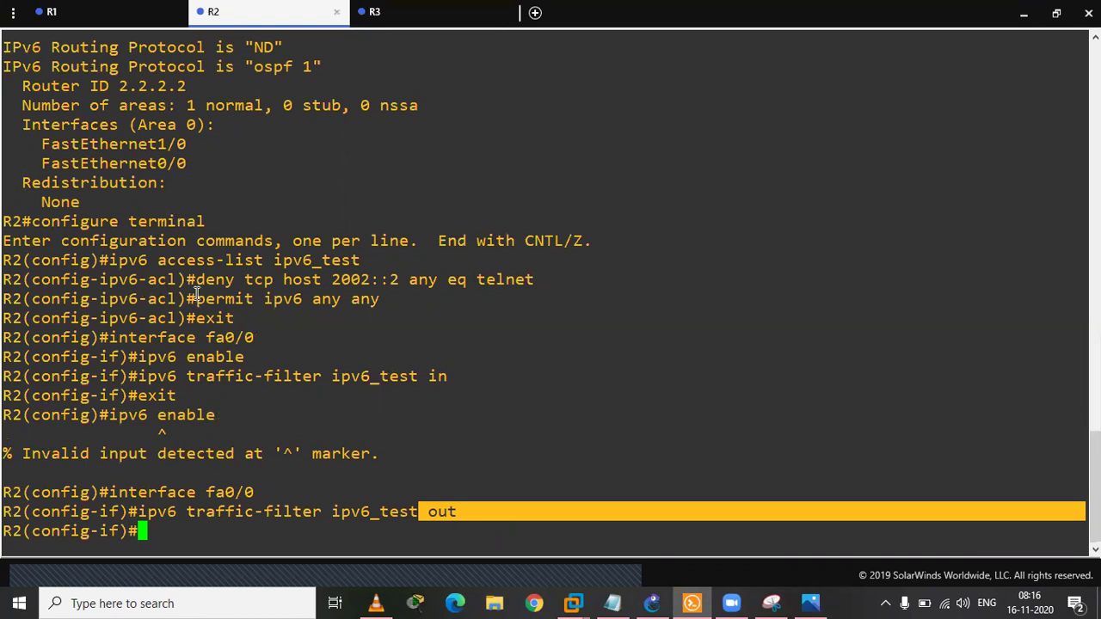
pyautogui.click(157, 512)
pyautogui.moveTo(157, 512); pyautogui.dragTo(481, 514)
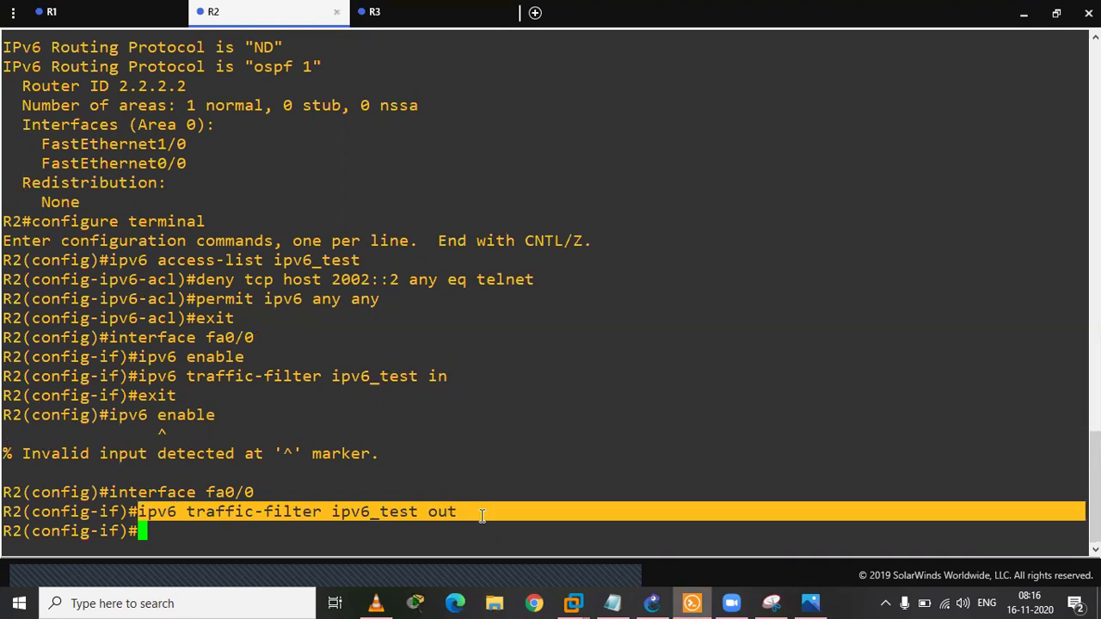
pyautogui.write('exit')
pyautogui.press('Return')
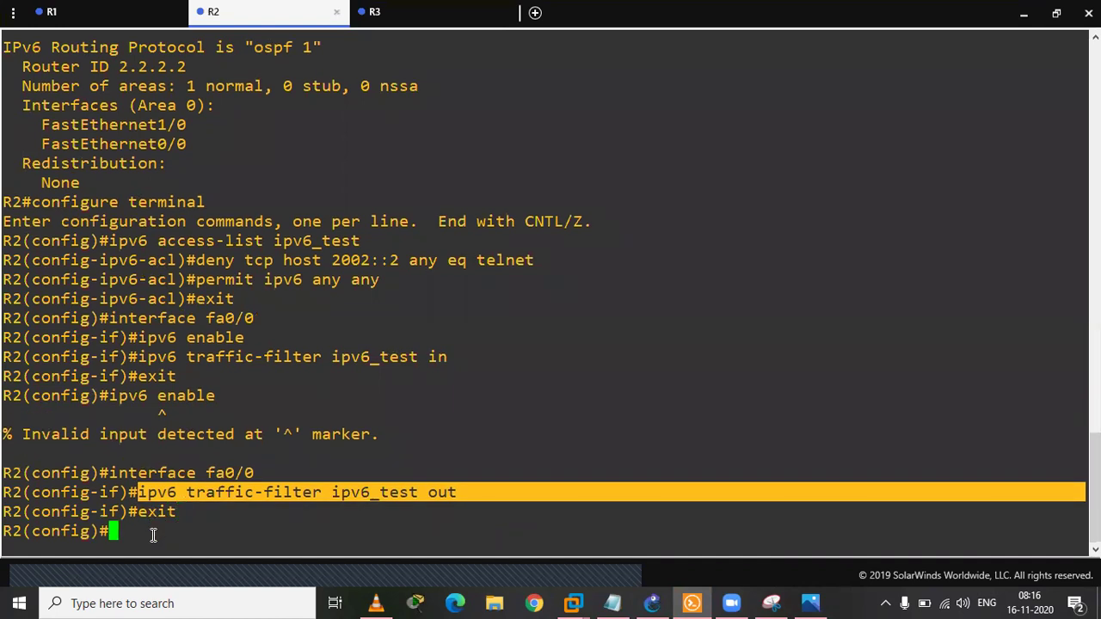
pyautogui.click(443, 13)
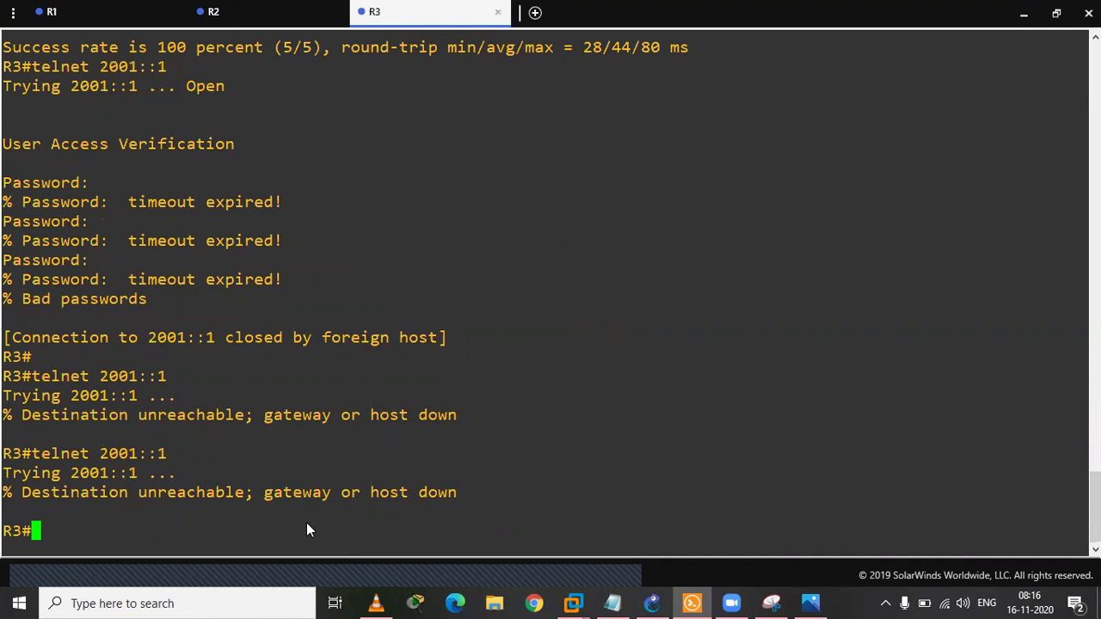
# From R3, retry telnet 2001::1, which still fails, then ping 2001::1 successfully 5/5
pyautogui.press('Up')
pyautogui.press('Return')
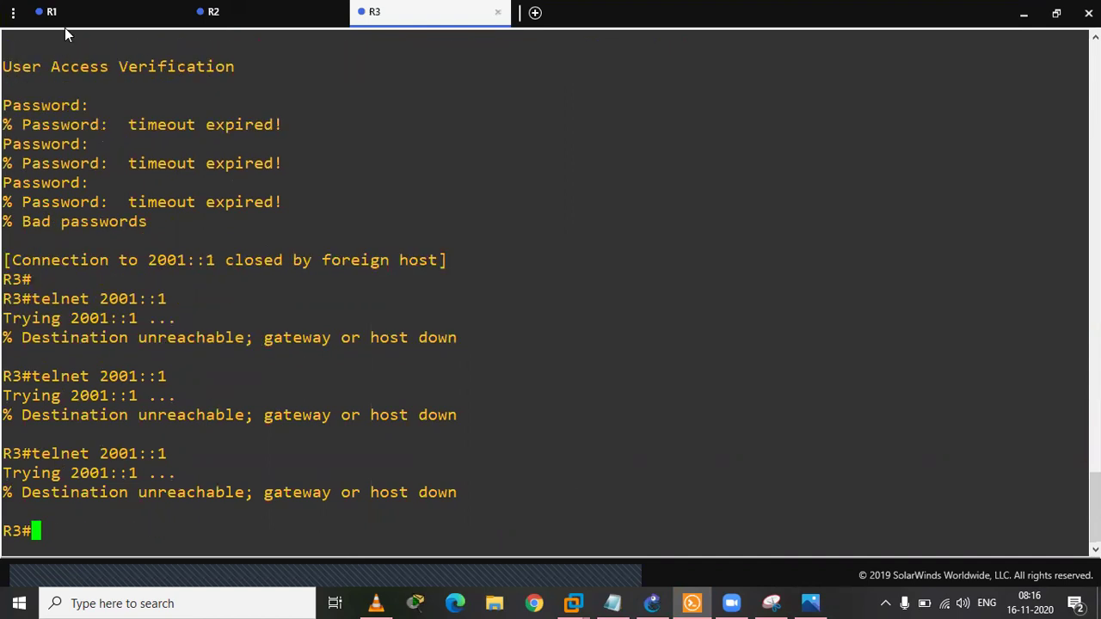
pyautogui.write('SH IPV6 ROute')
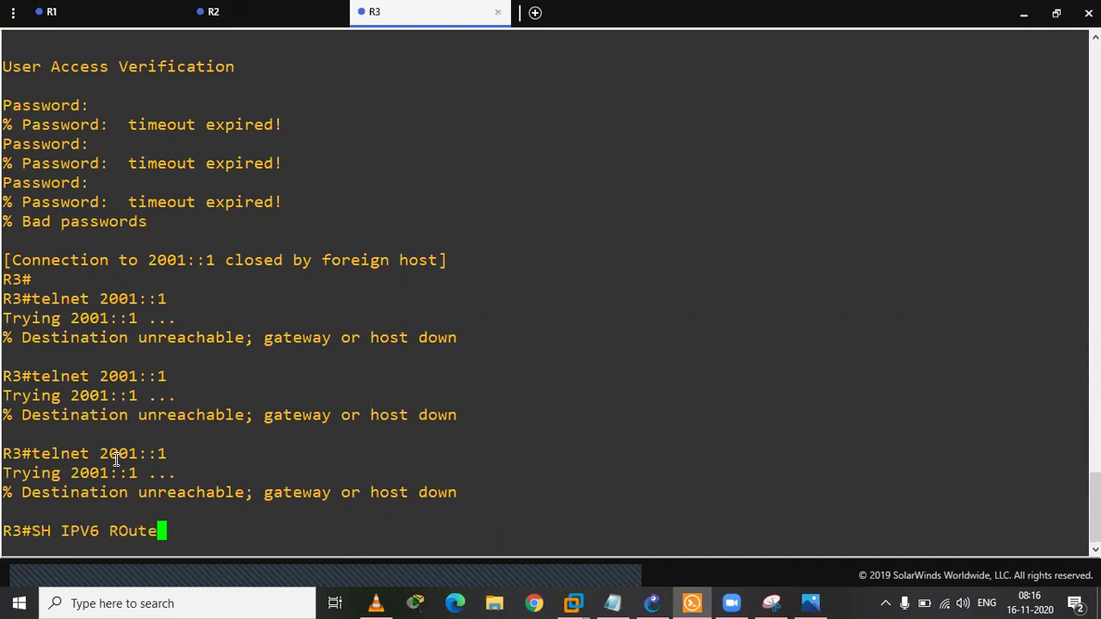
pyautogui.press('Up')
pyautogui.press('Up')
pyautogui.press('Return')
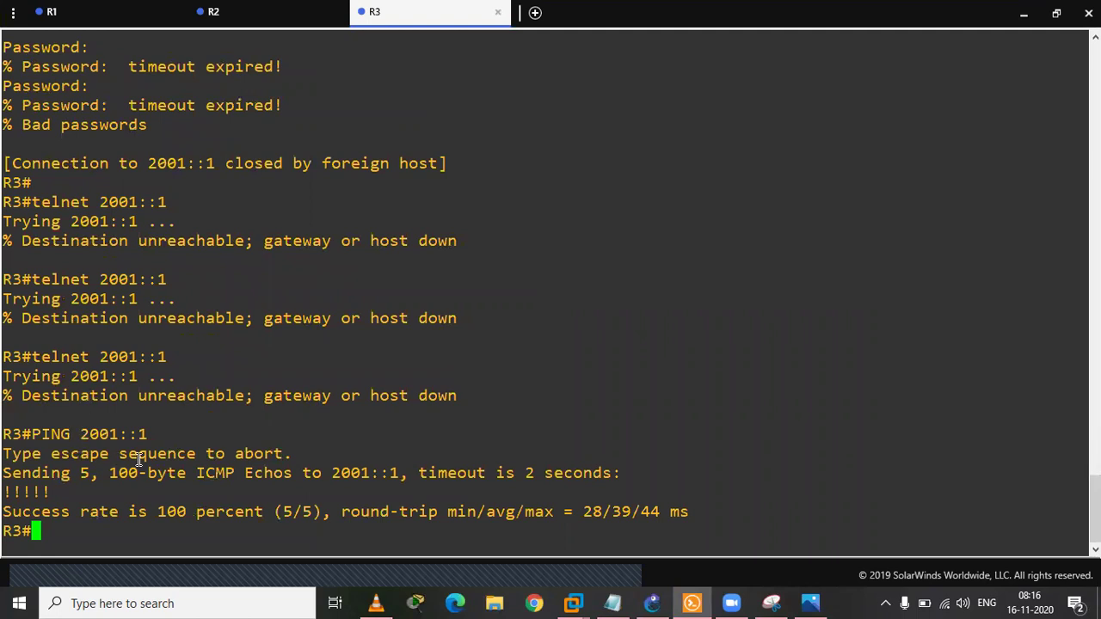
pyautogui.hotkey('alt', 'Tab')
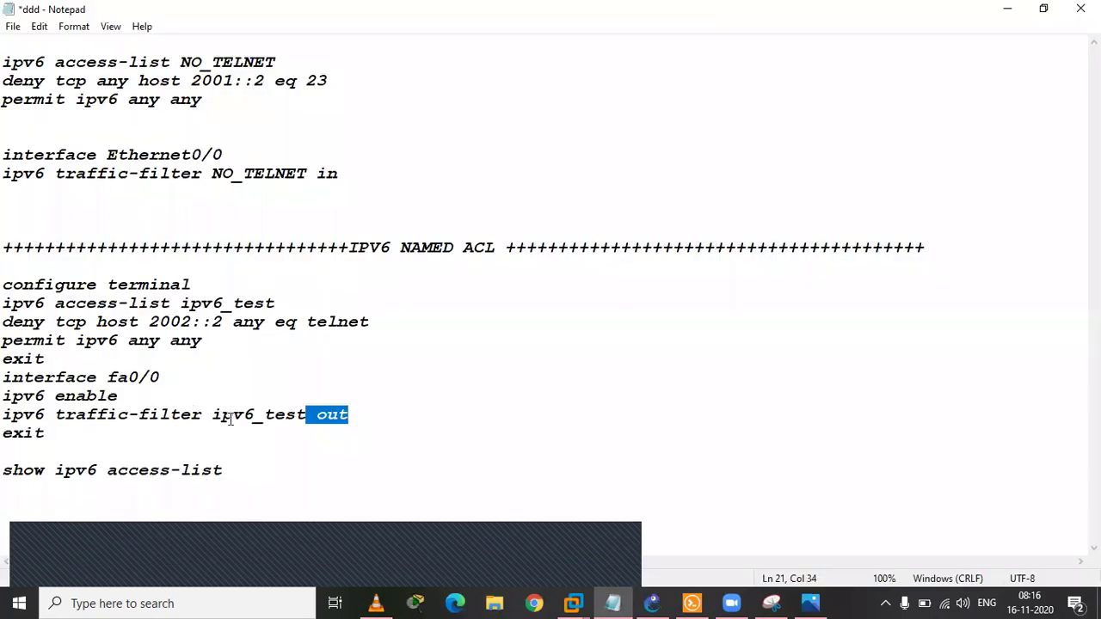
pyautogui.click(5, 281)
pyautogui.moveTo(5, 281); pyautogui.dragTo(316, 477)
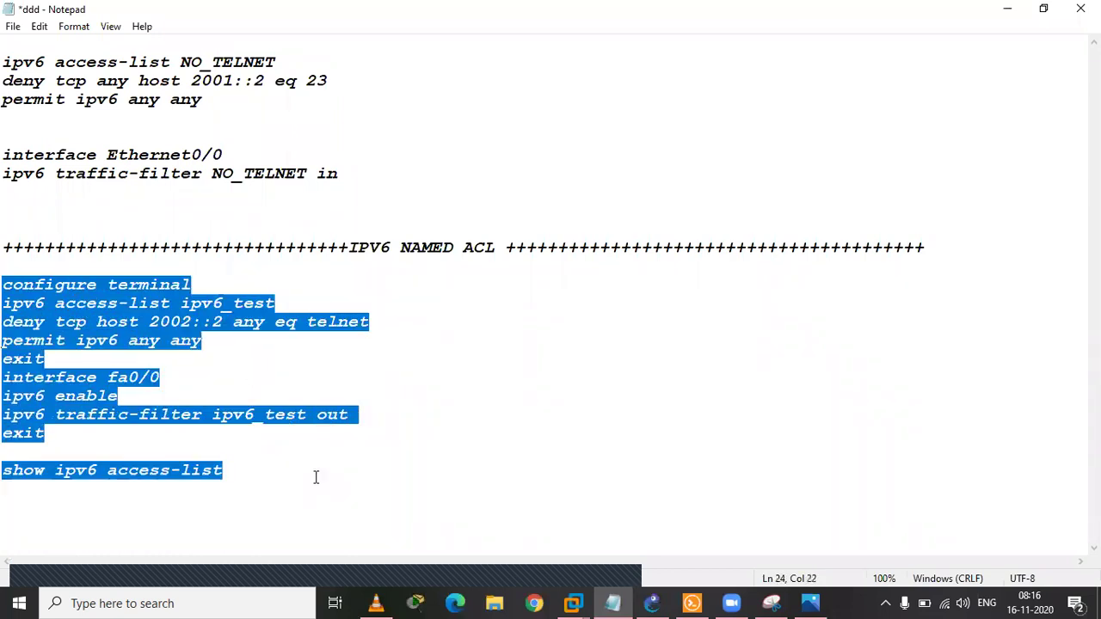
pyautogui.click(329, 444)
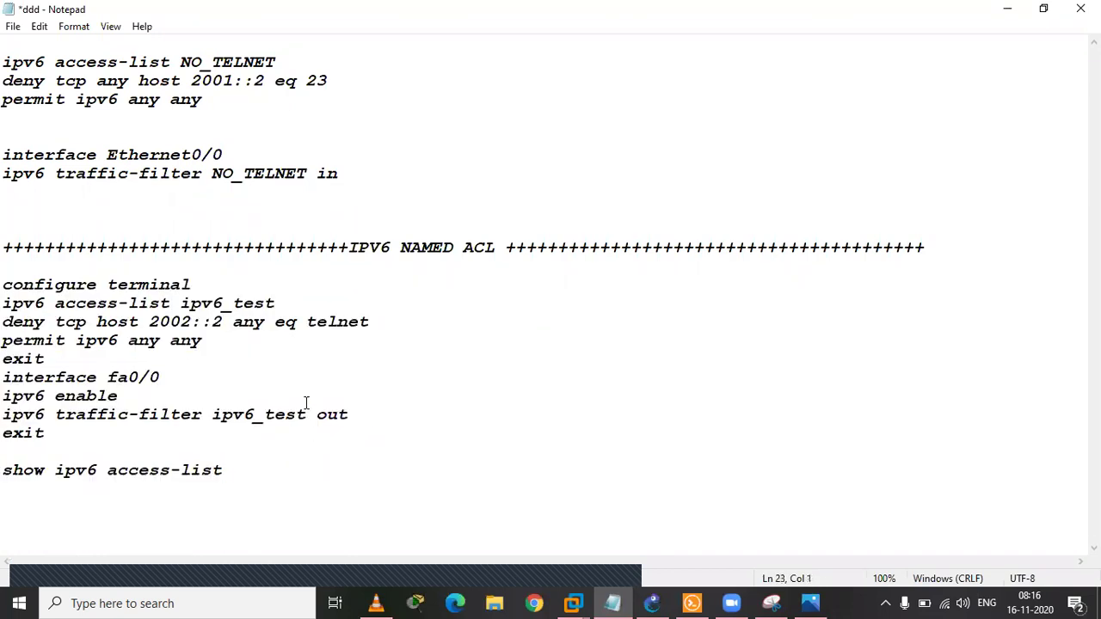
pyautogui.moveTo(245, 415); pyautogui.dragTo(387, 423)
pyautogui.click(424, 421)
pyautogui.click(308, 418)
pyautogui.click(319, 419)
pyautogui.moveTo(320, 419); pyautogui.dragTo(349, 419)
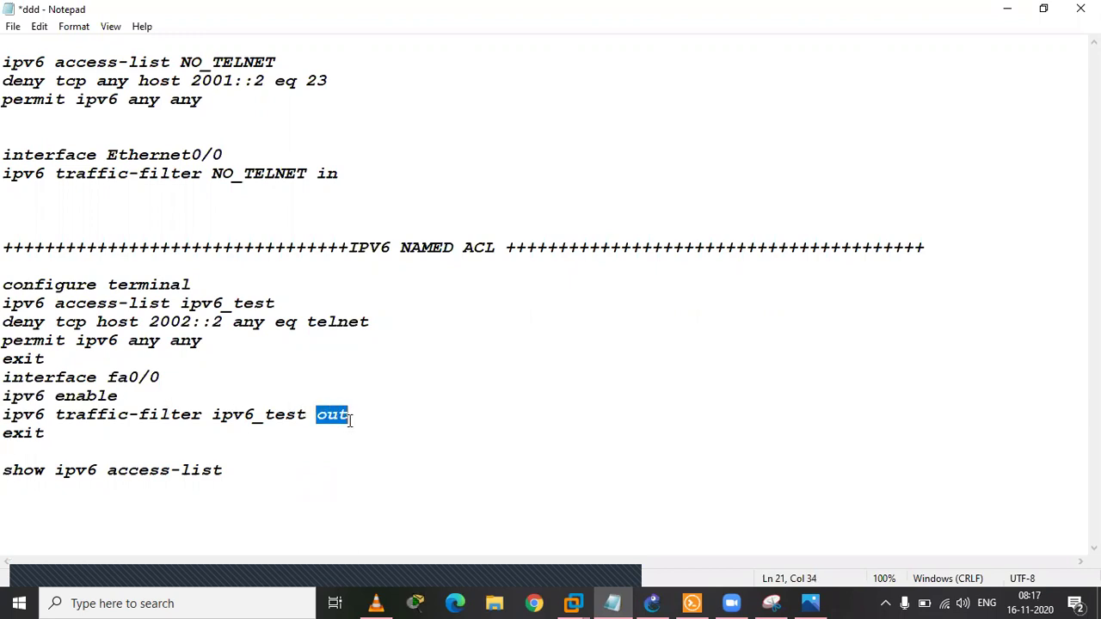
pyautogui.click(533, 390)
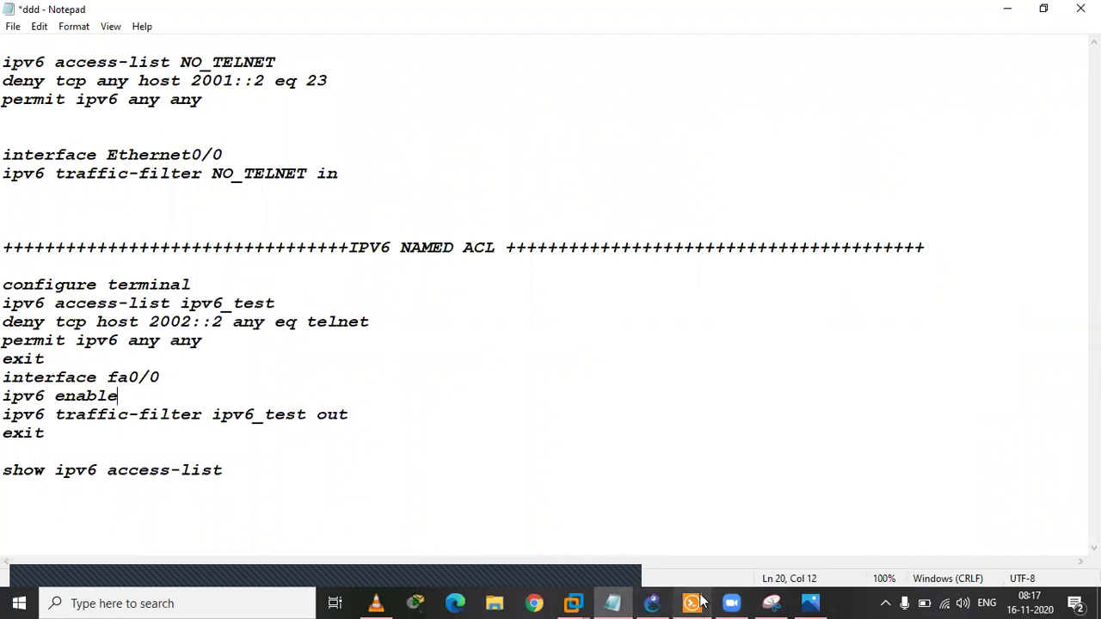
pyautogui.click(435, 452)
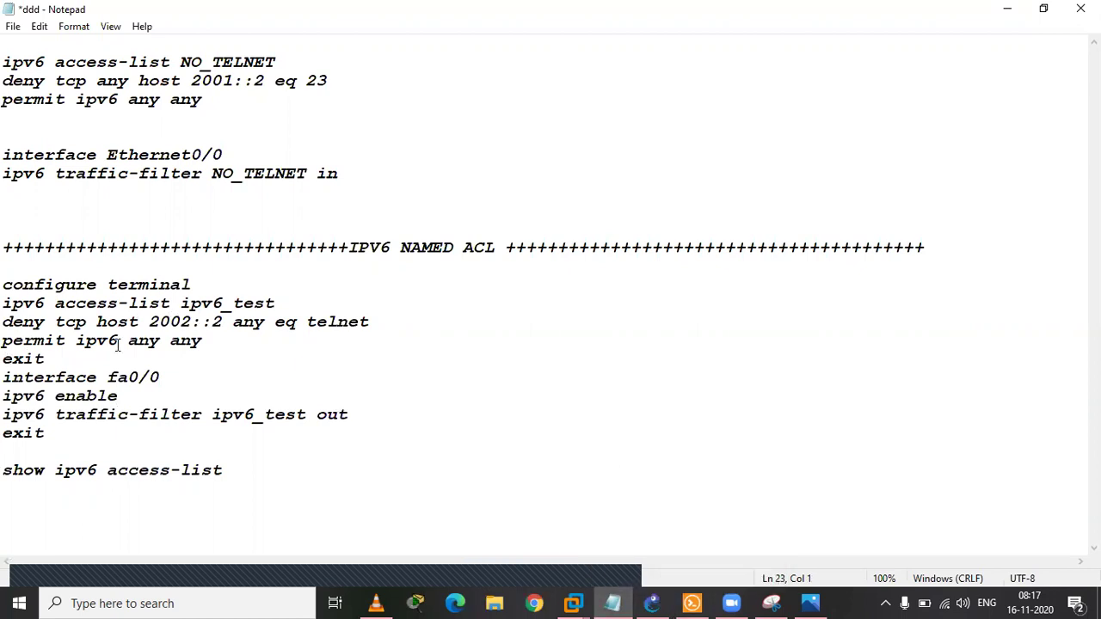
pyautogui.moveTo(138, 322); pyautogui.dragTo(225, 322)
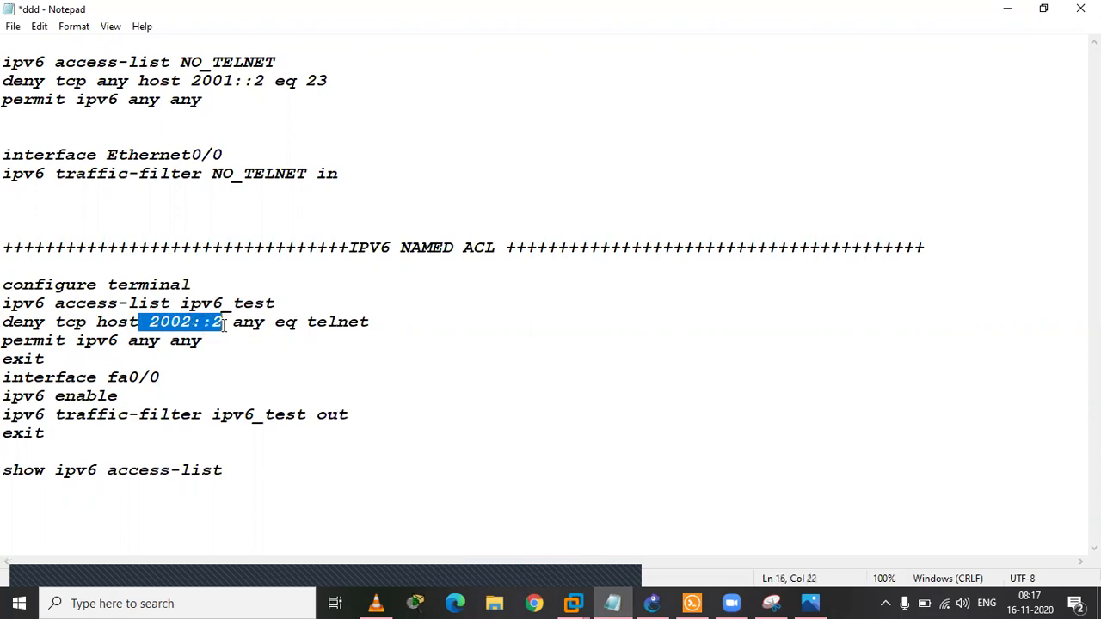
pyautogui.click(64, 415)
pyautogui.click(54, 414)
pyautogui.moveTo(55, 415); pyautogui.dragTo(201, 416)
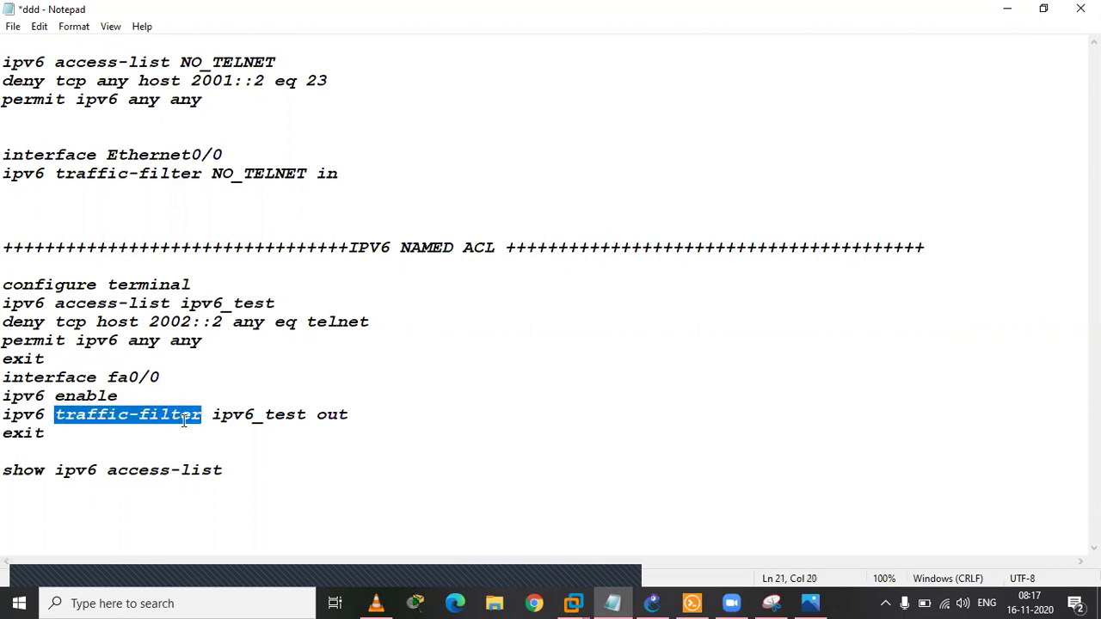
pyautogui.moveTo(6, 287); pyautogui.dragTo(427, 428)
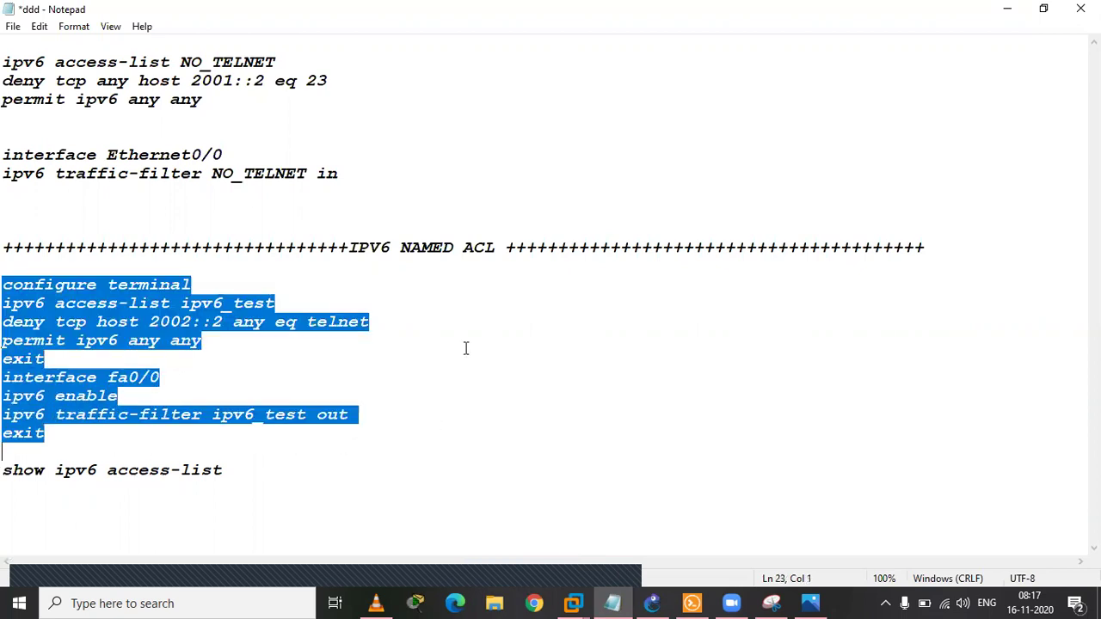
pyautogui.click(616, 342)
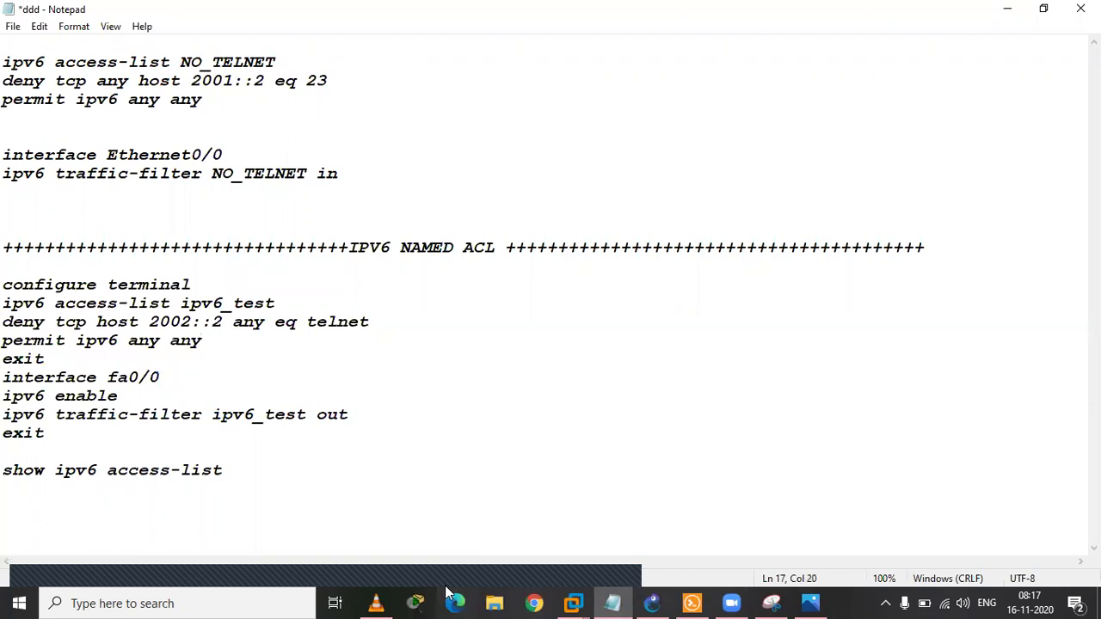